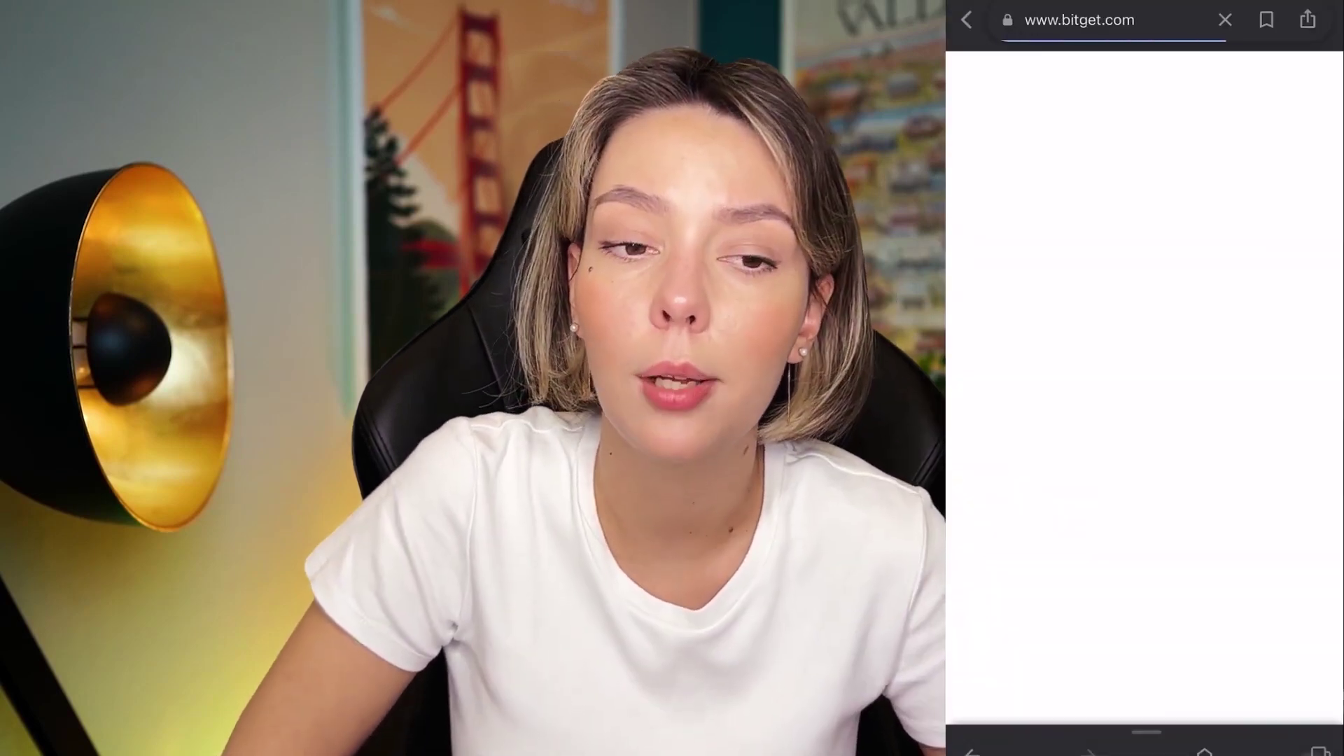
- Scroll down the Bitget sign-up page to the $3 coupon and reward cards
{"action": "scroll", "coordinate": [1145, 378], "scroll_direction": "down", "scroll_amount": 15}
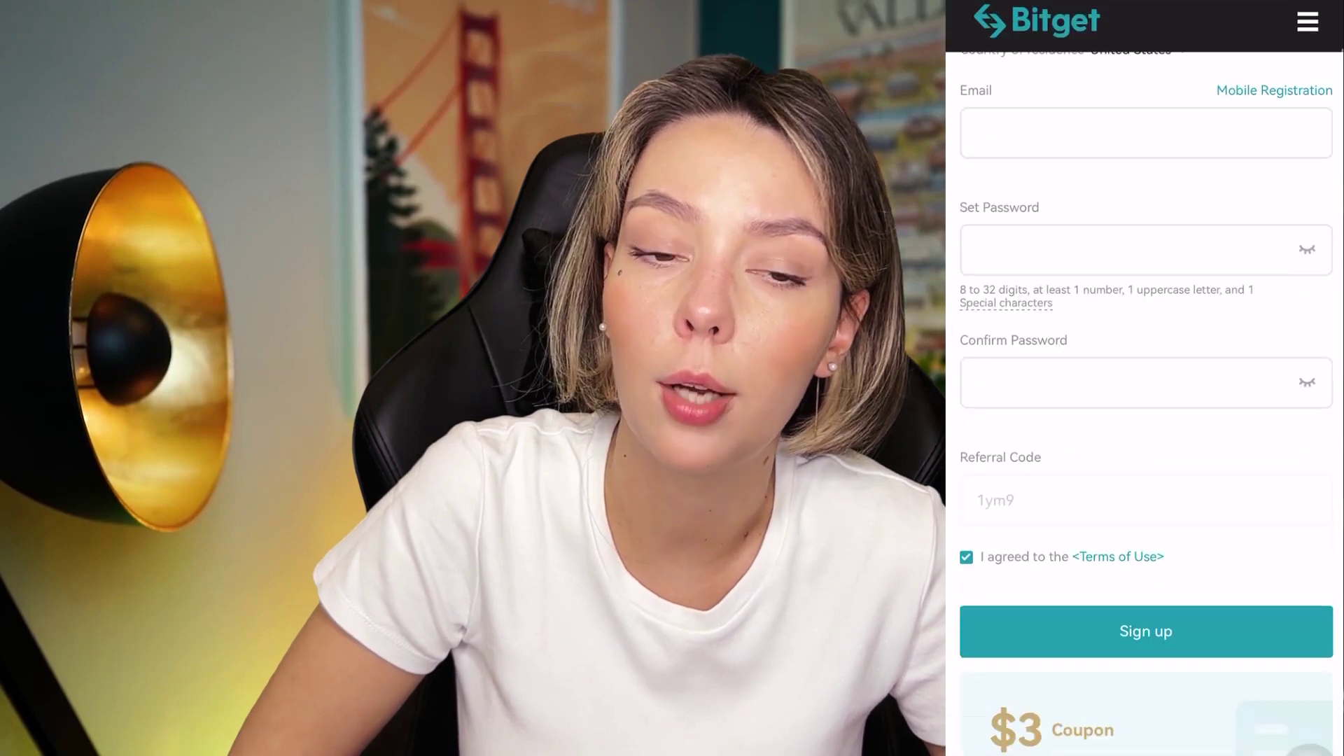
{"action": "scroll", "coordinate": [1144, 378], "scroll_direction": "down", "scroll_amount": 5}
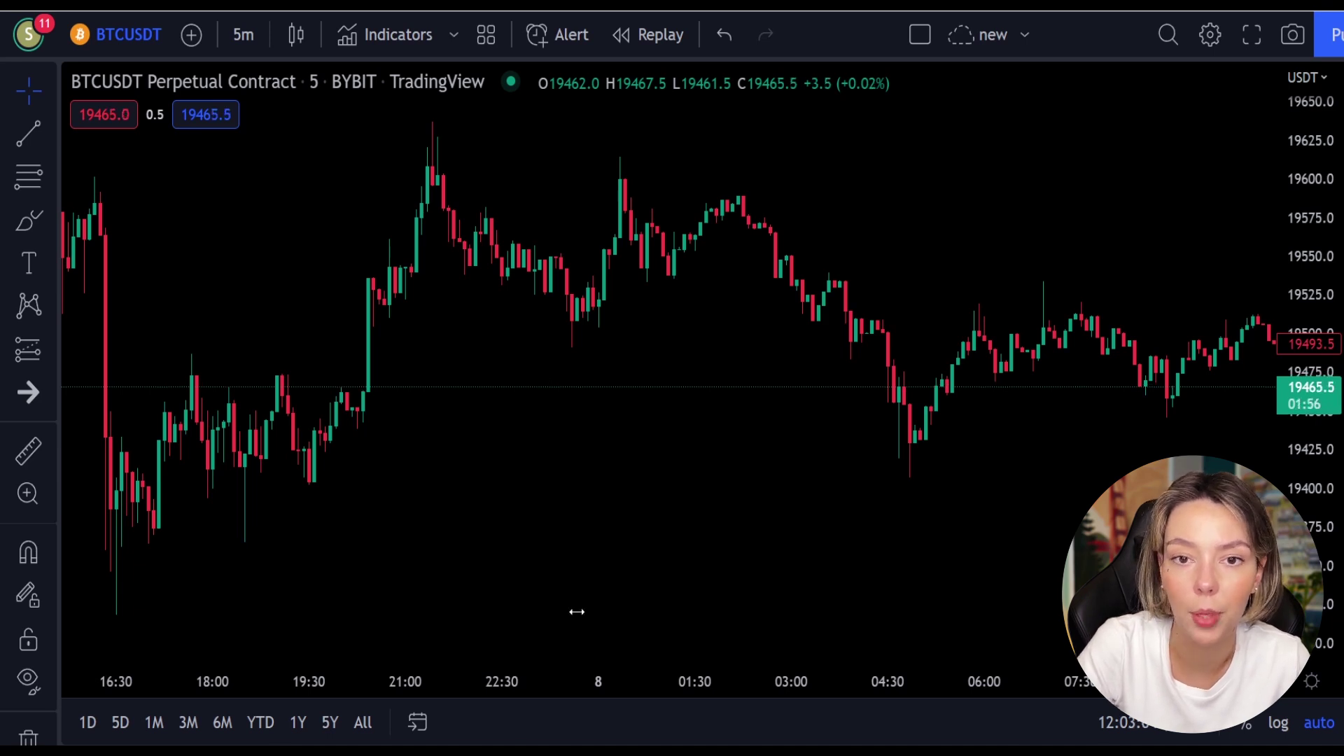
- Pan the BTCUSDT 5m chart back through 7 October to the 6 October candles around 09:00
{"action": "left_click_drag", "start_coordinate": [742, 367], "coordinate": [495, 427]}
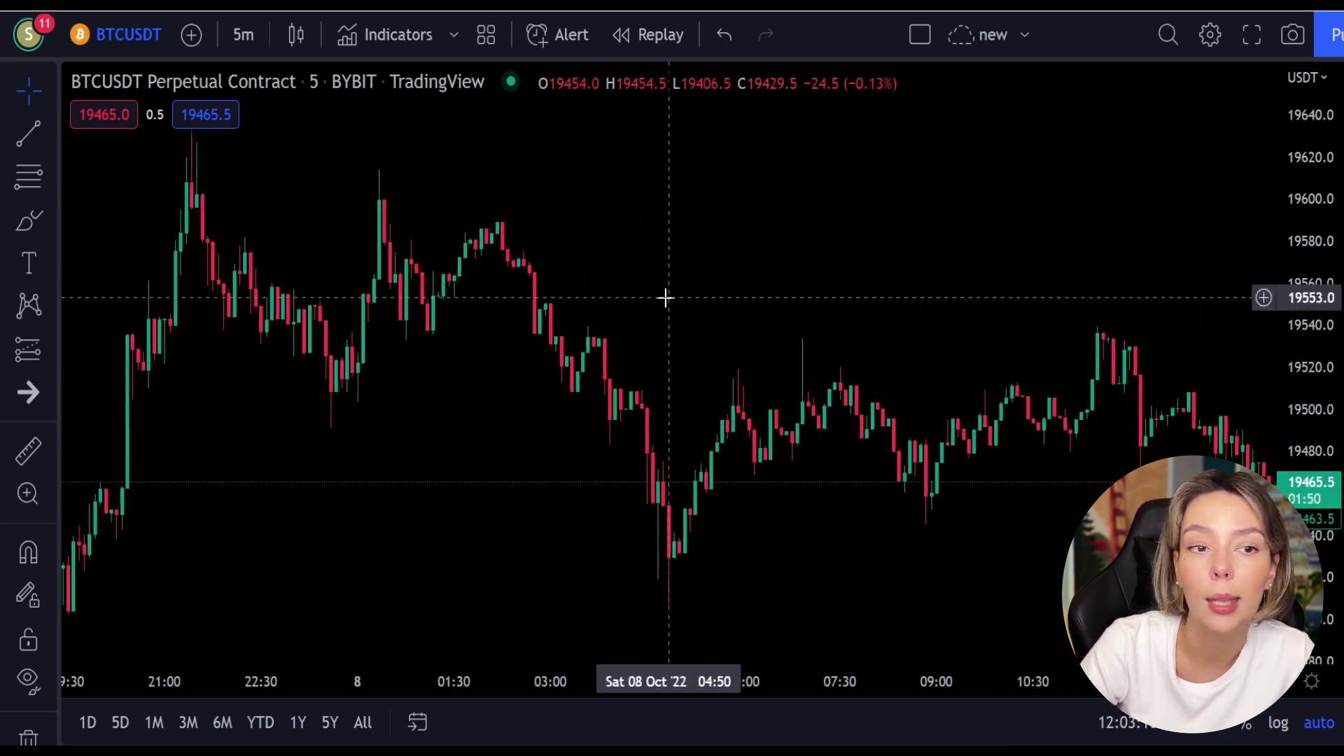
{"action": "scroll", "coordinate": [831, 300], "scroll_direction": "left", "scroll_amount": 3}
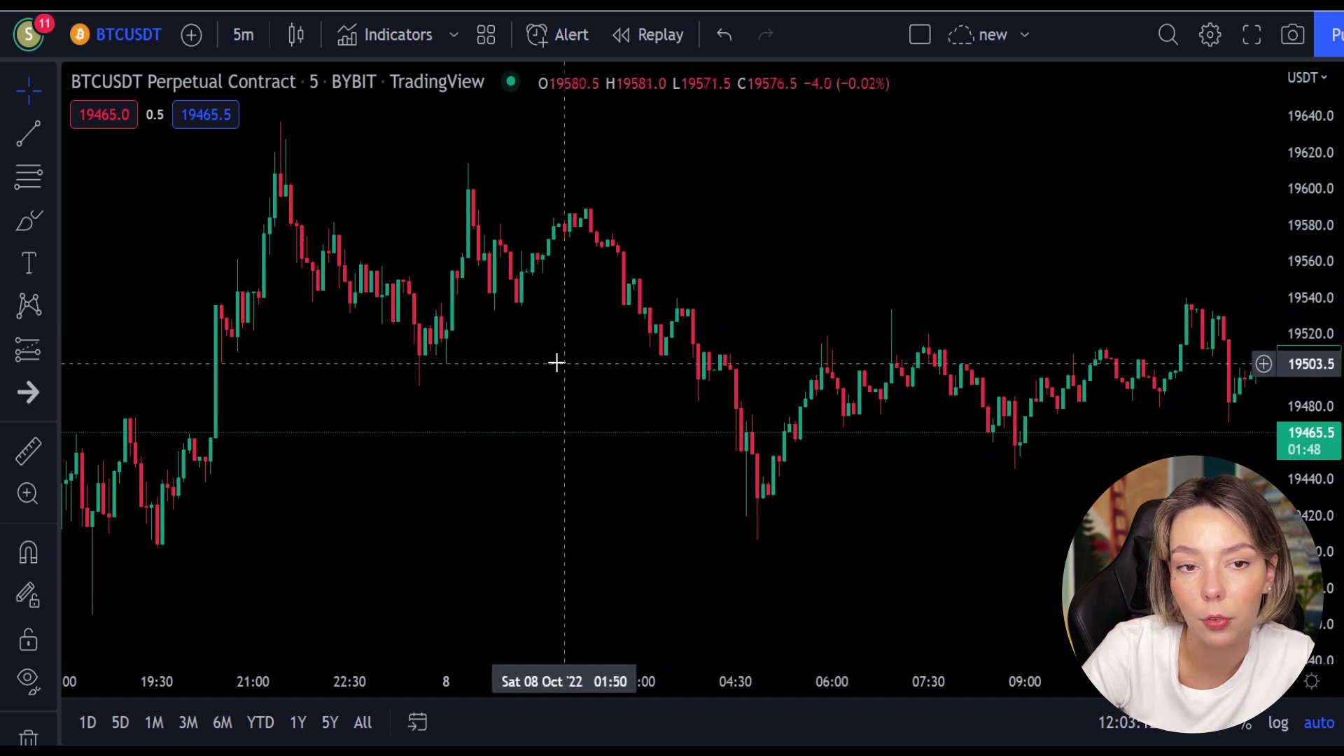
{"action": "left_click_drag", "start_coordinate": [442, 380], "coordinate": [704, 485]}
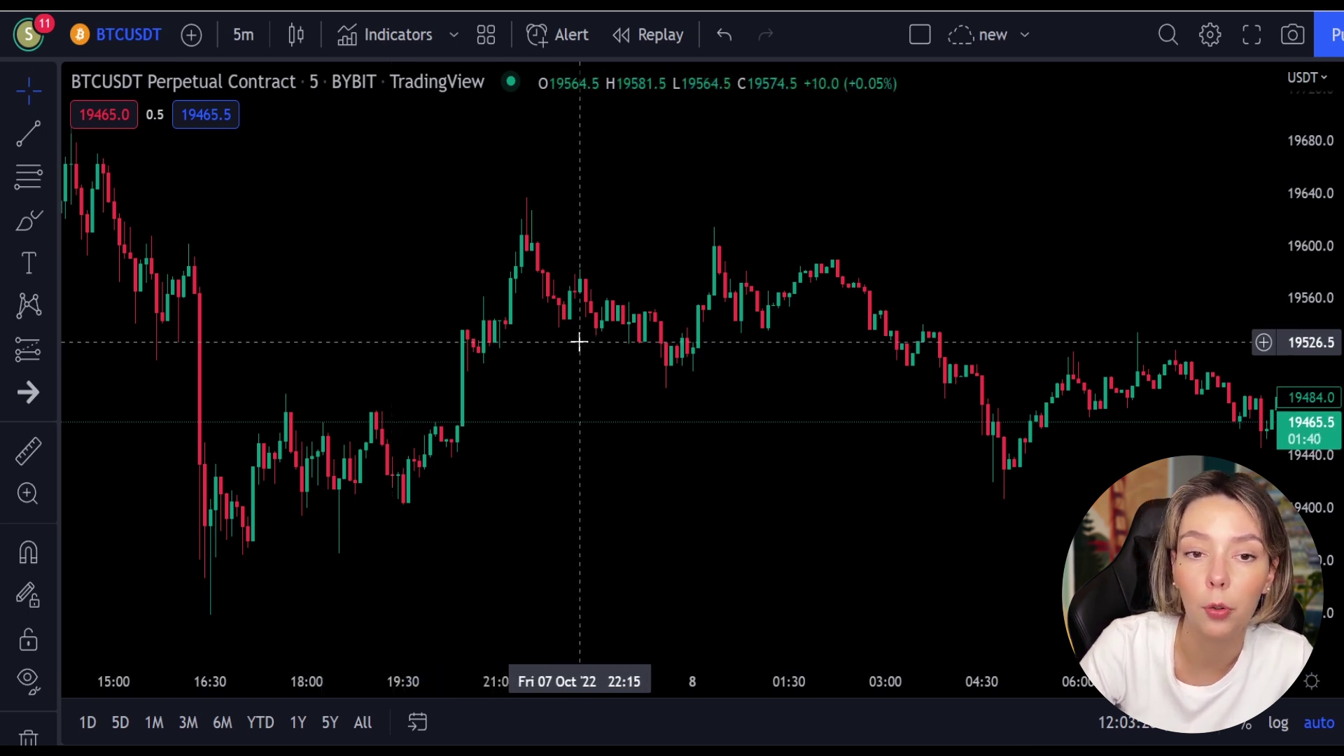
{"action": "left_click_drag", "start_coordinate": [375, 285], "coordinate": [757, 427]}
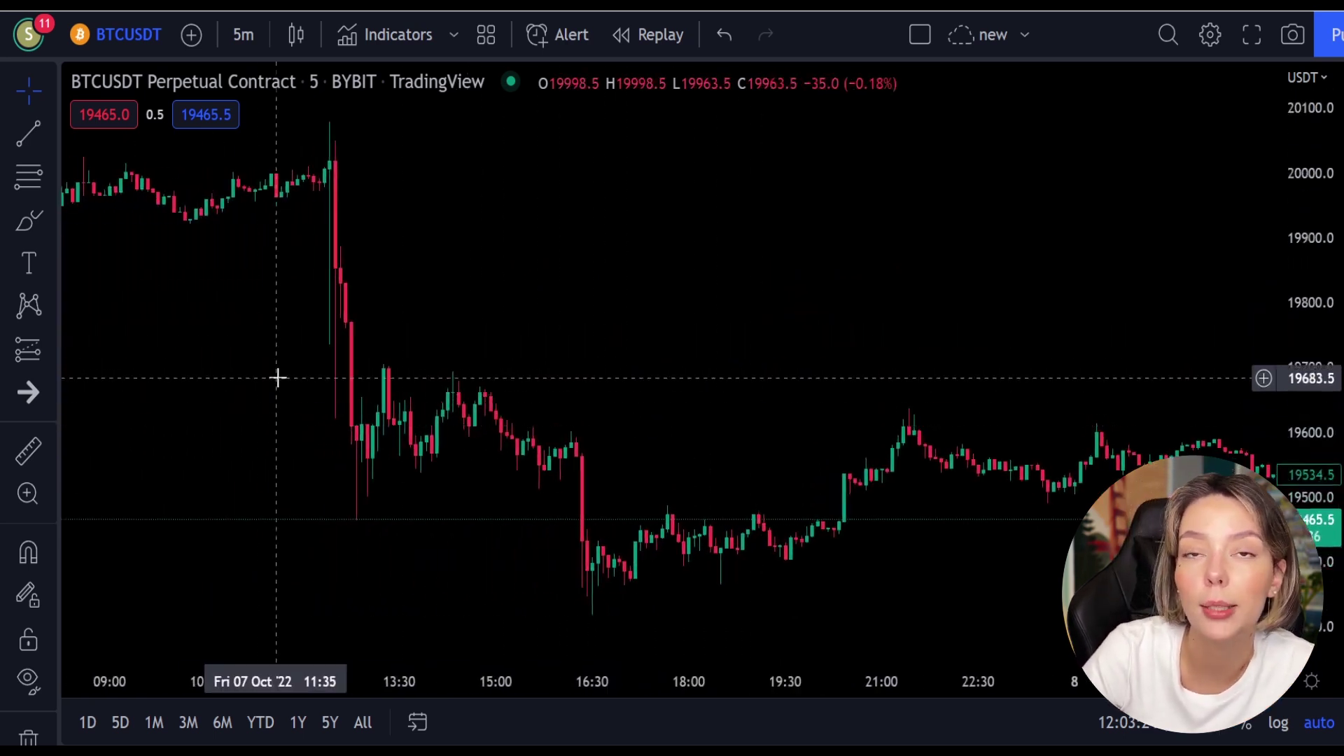
{"action": "left_click_drag", "start_coordinate": [255, 354], "coordinate": [825, 545]}
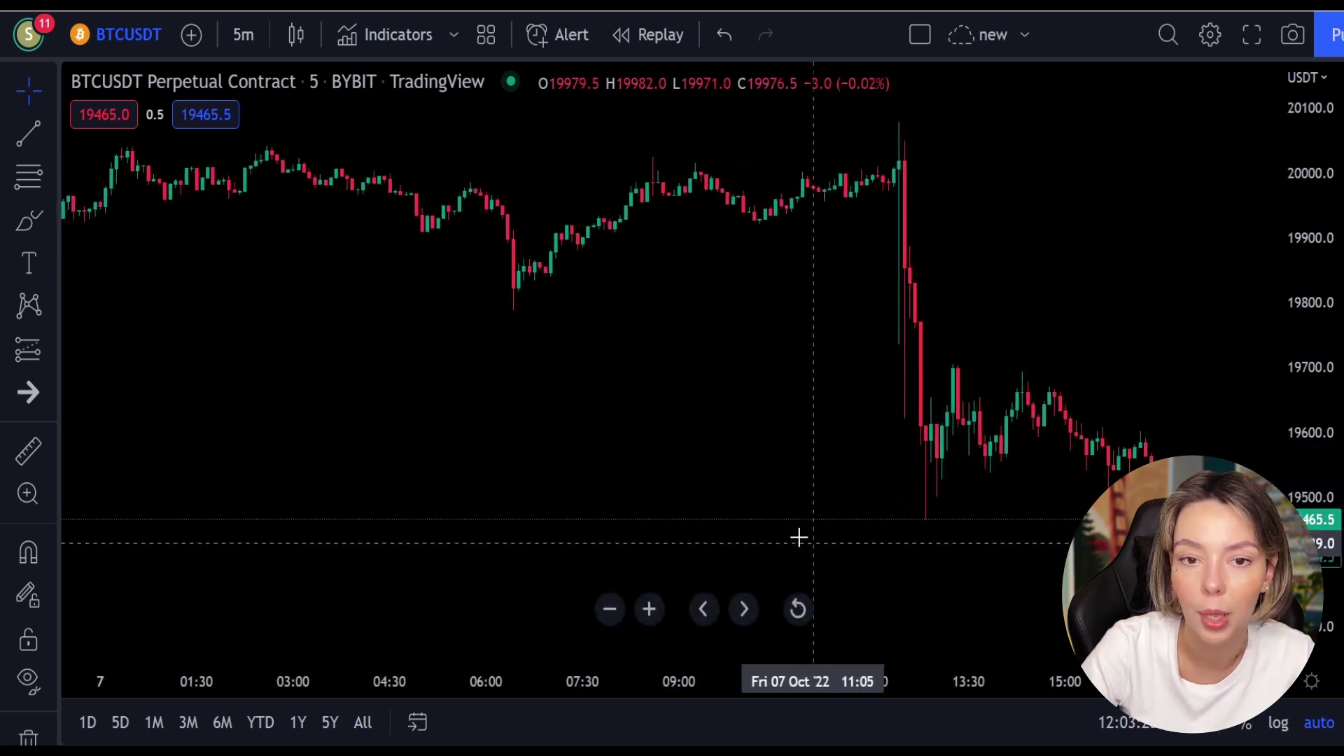
{"action": "left_click_drag", "start_coordinate": [341, 327], "coordinate": [646, 459]}
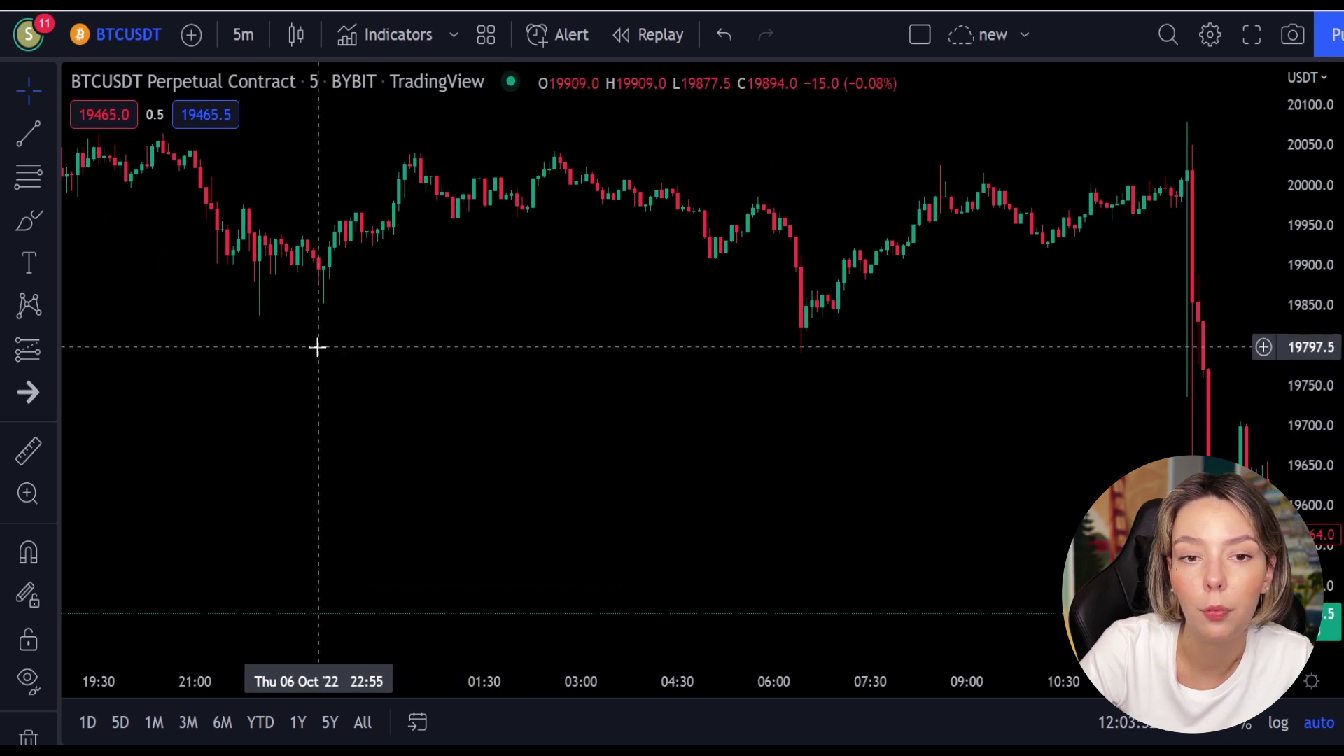
{"action": "left_click_drag", "start_coordinate": [318, 347], "coordinate": [615, 431]}
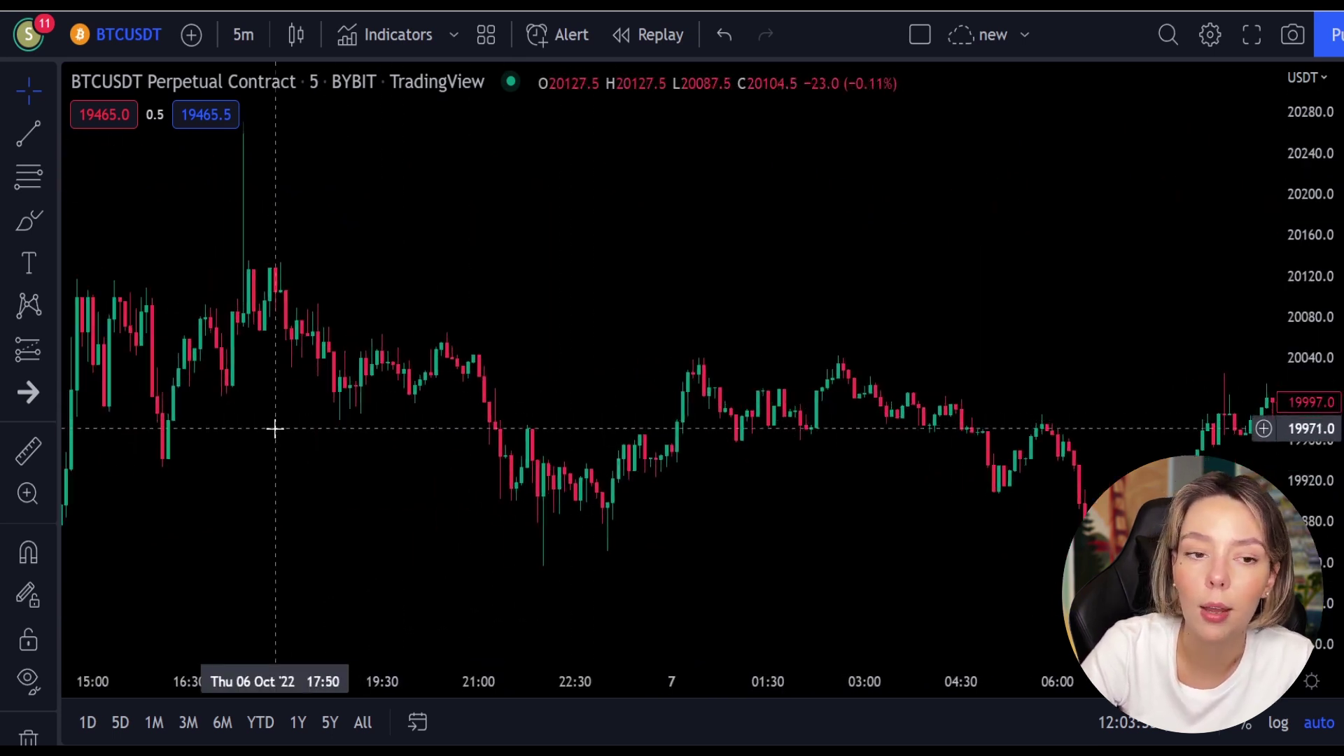
{"action": "left_click_drag", "start_coordinate": [274, 429], "coordinate": [661, 520]}
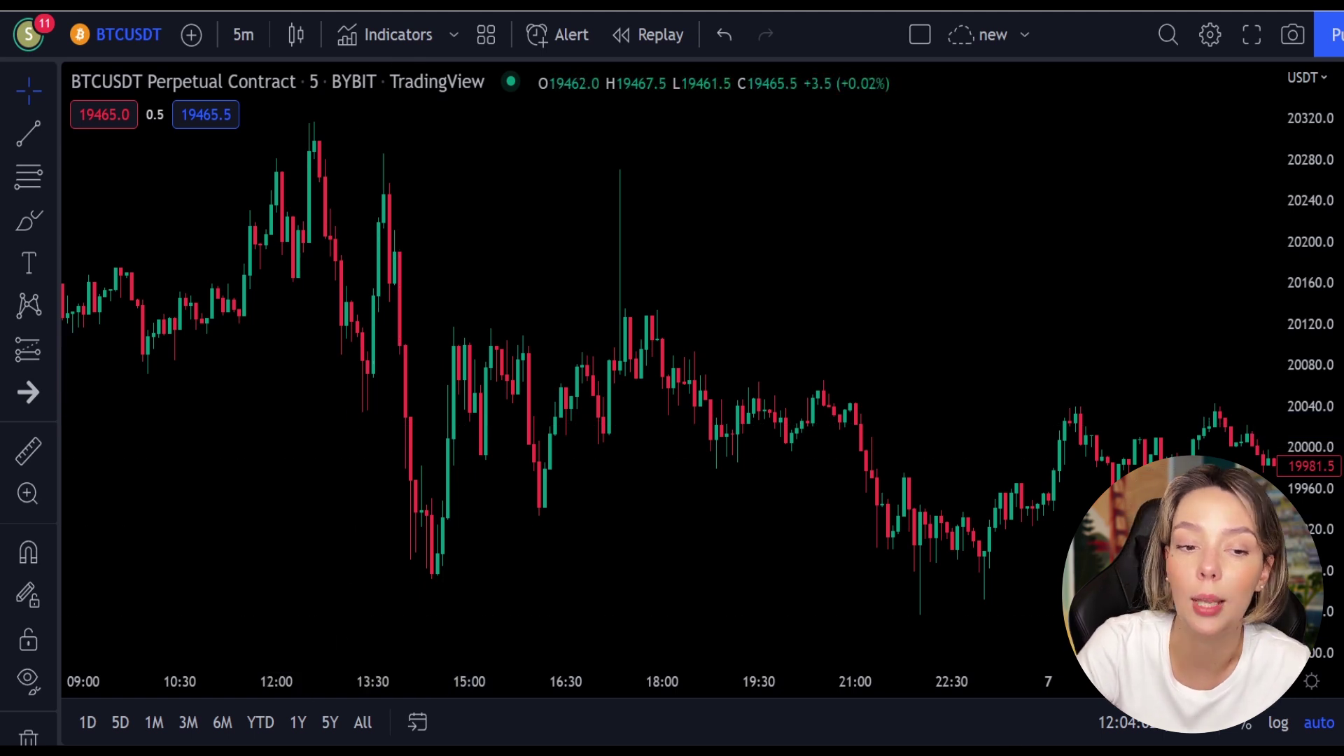
{"action": "left_click", "coordinate": [393, 36]}
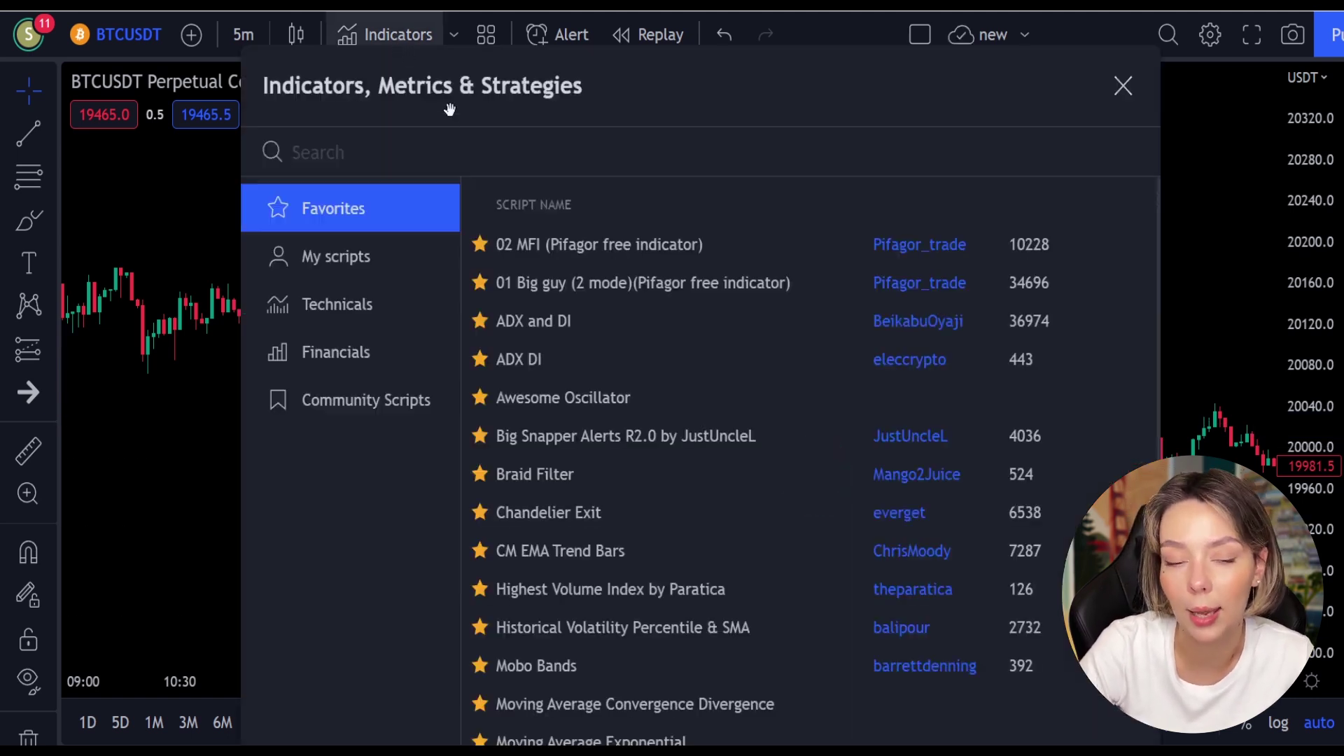
- Add the Laguerre RSI indicator (LaRSI close 0.2) to the chart by searching 'la rsi'
{"action": "type", "text": "la rsi"}
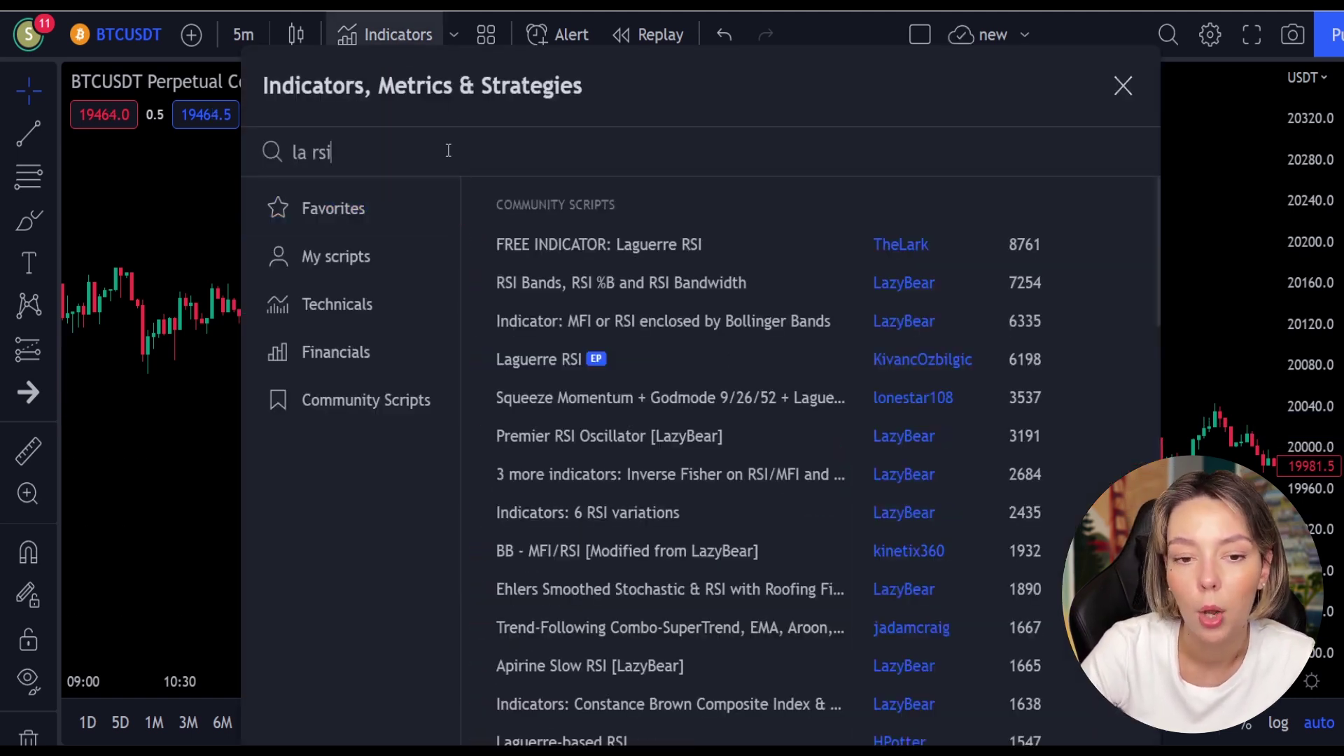
{"action": "left_click", "coordinate": [546, 358]}
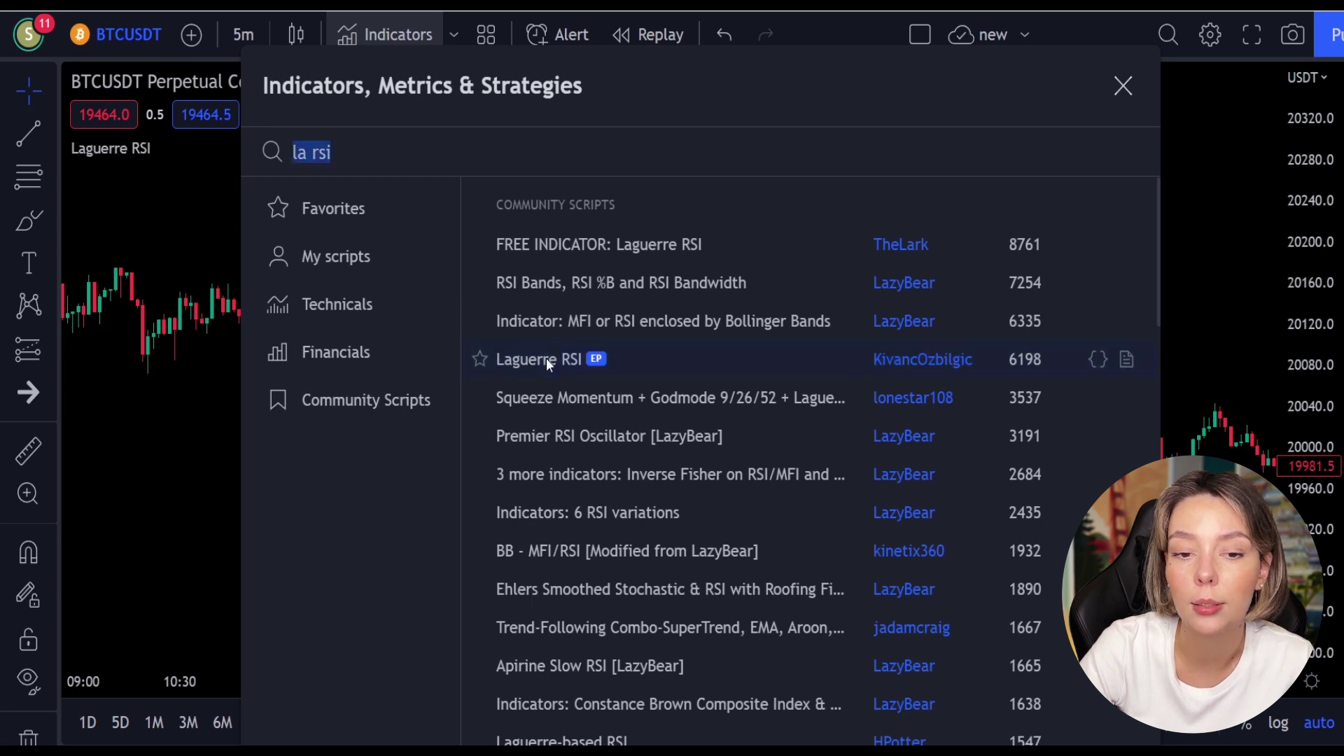
{"action": "left_click", "coordinate": [1123, 86]}
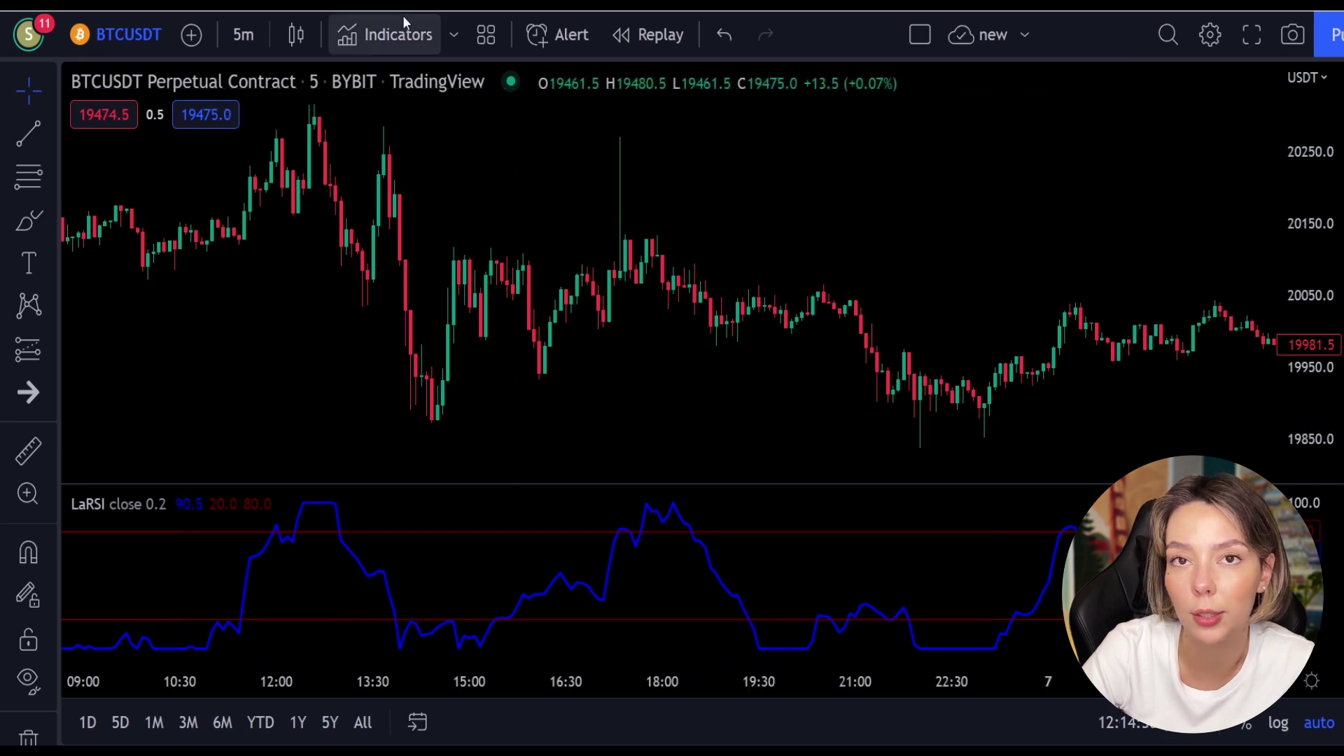
{"action": "left_click", "coordinate": [401, 33]}
- Add the SuperTrend+ indicator to the chart by searching 'supertrend+'
{"action": "type", "text": "supertrend+"}
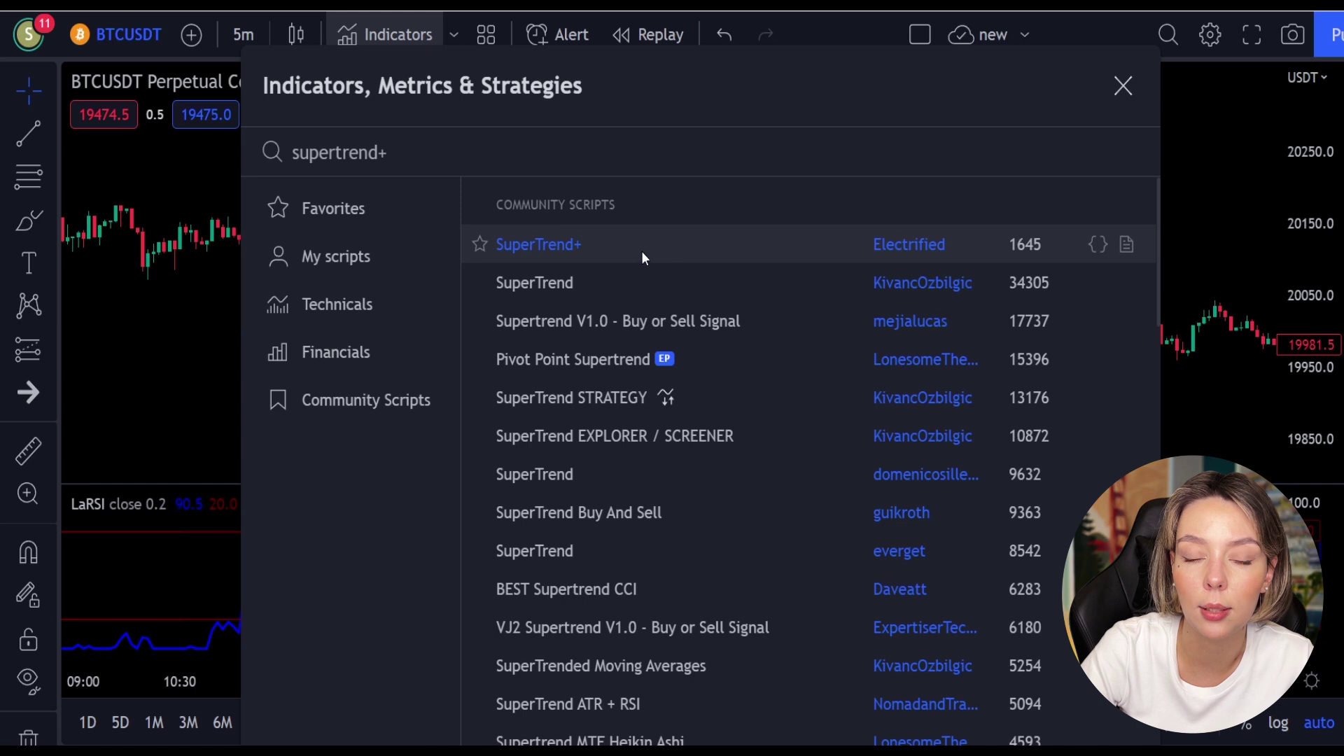
{"action": "left_click", "coordinate": [637, 248]}
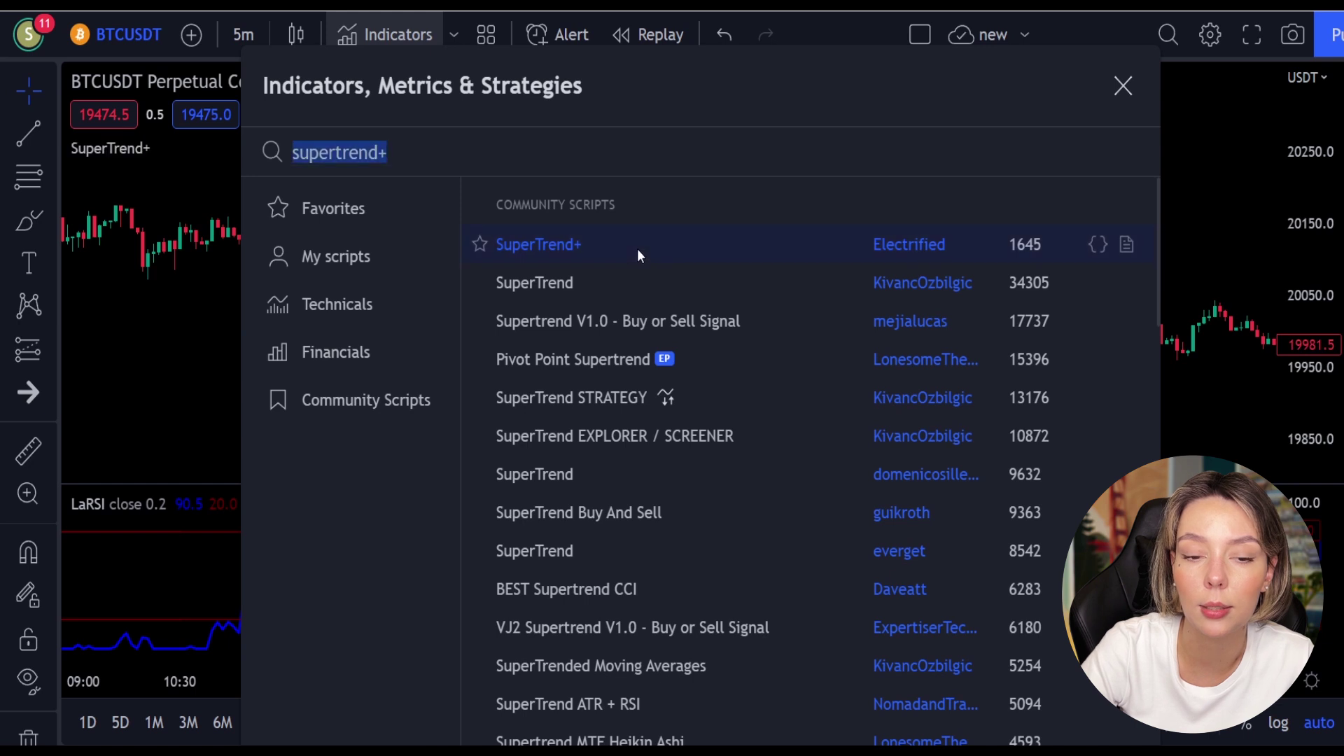
{"action": "left_click", "coordinate": [1122, 86]}
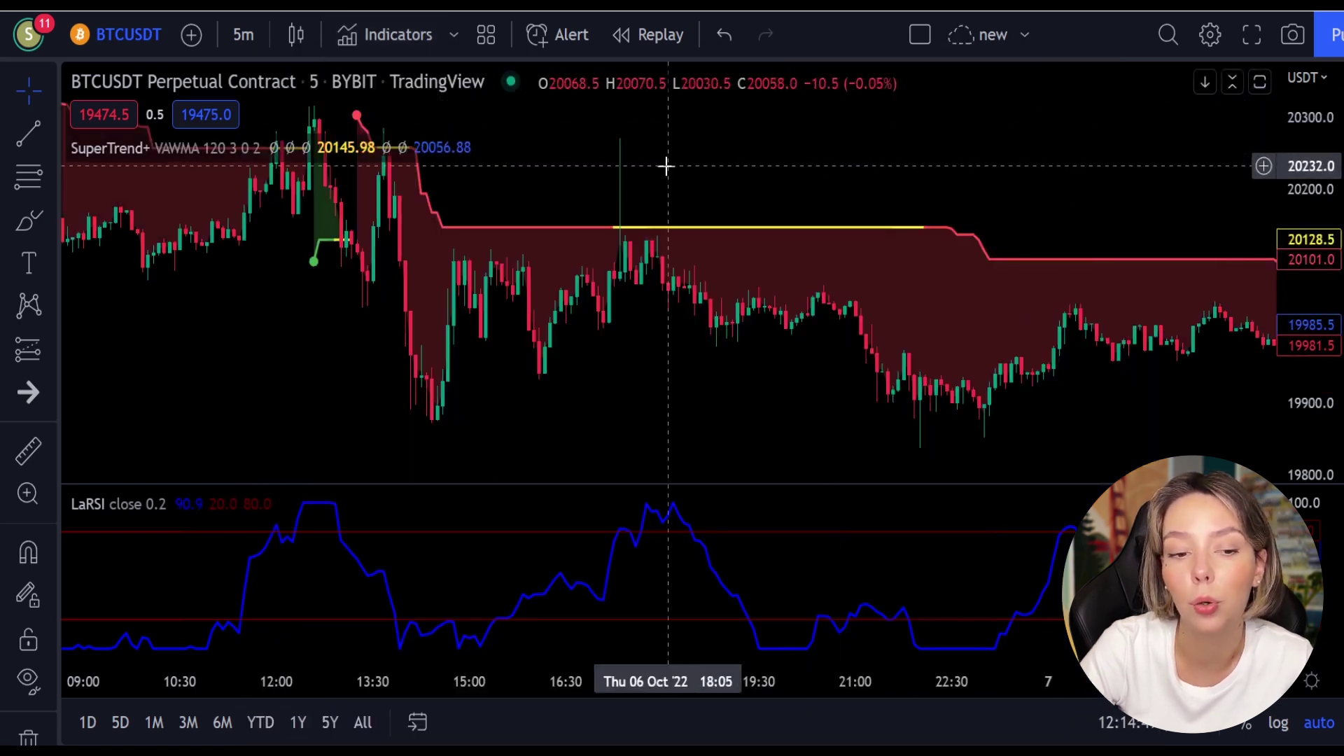
- Pan the chart back through early 6 October to the evening of 5 October
{"action": "left_click_drag", "start_coordinate": [666, 166], "coordinate": [989, 277]}
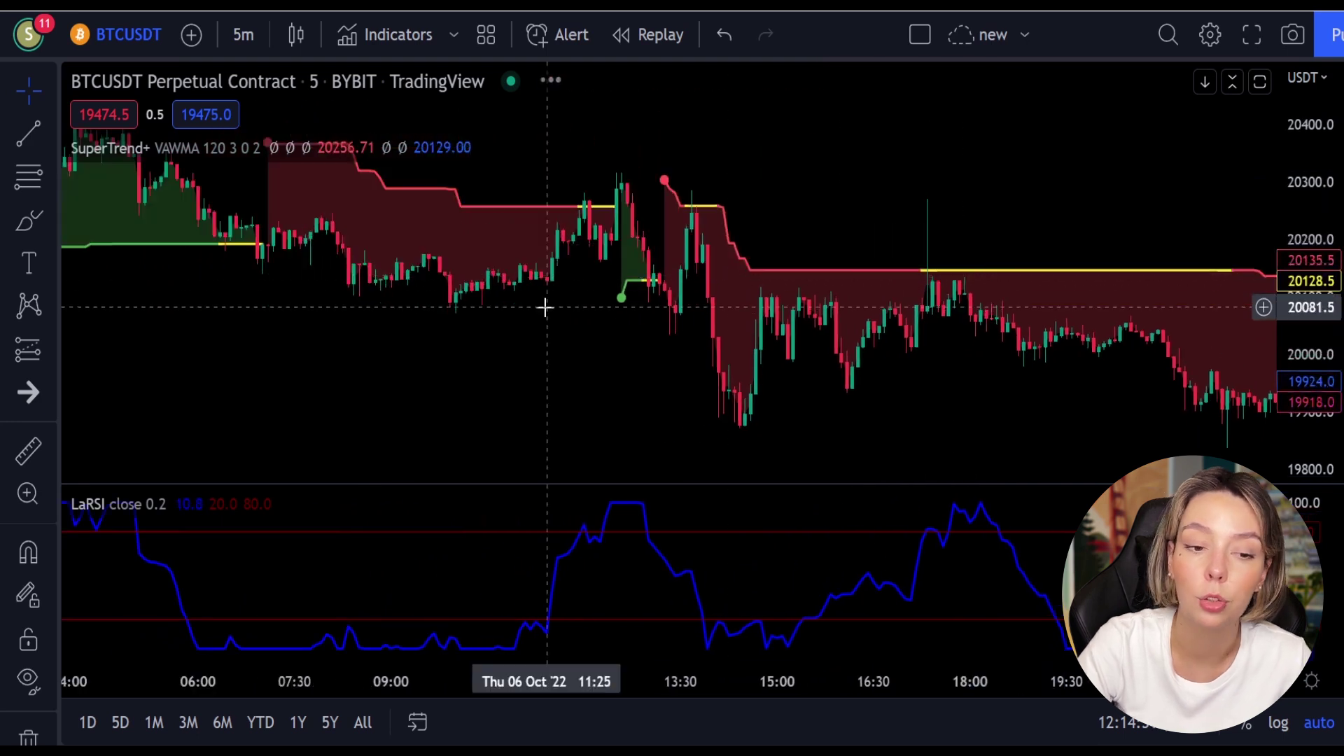
{"action": "left_click_drag", "start_coordinate": [444, 315], "coordinate": [938, 423]}
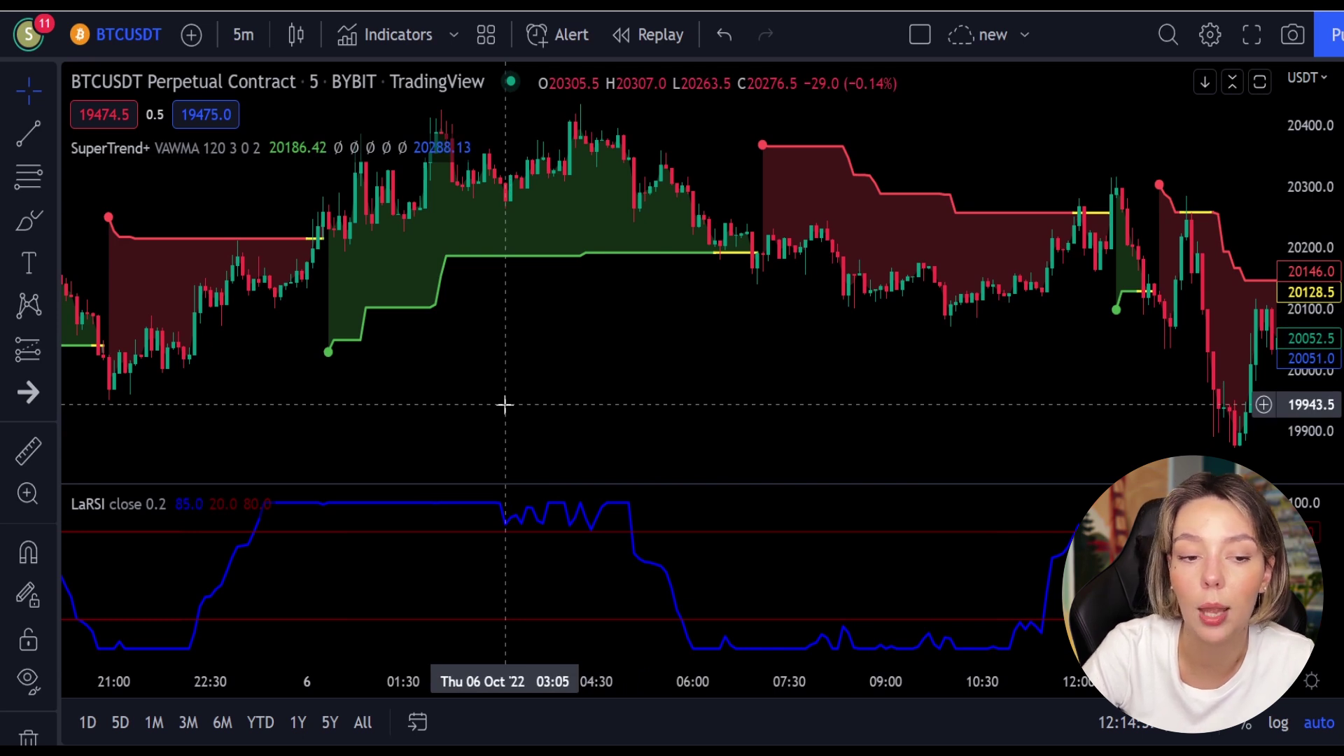
{"action": "left_click_drag", "start_coordinate": [504, 404], "coordinate": [690, 414]}
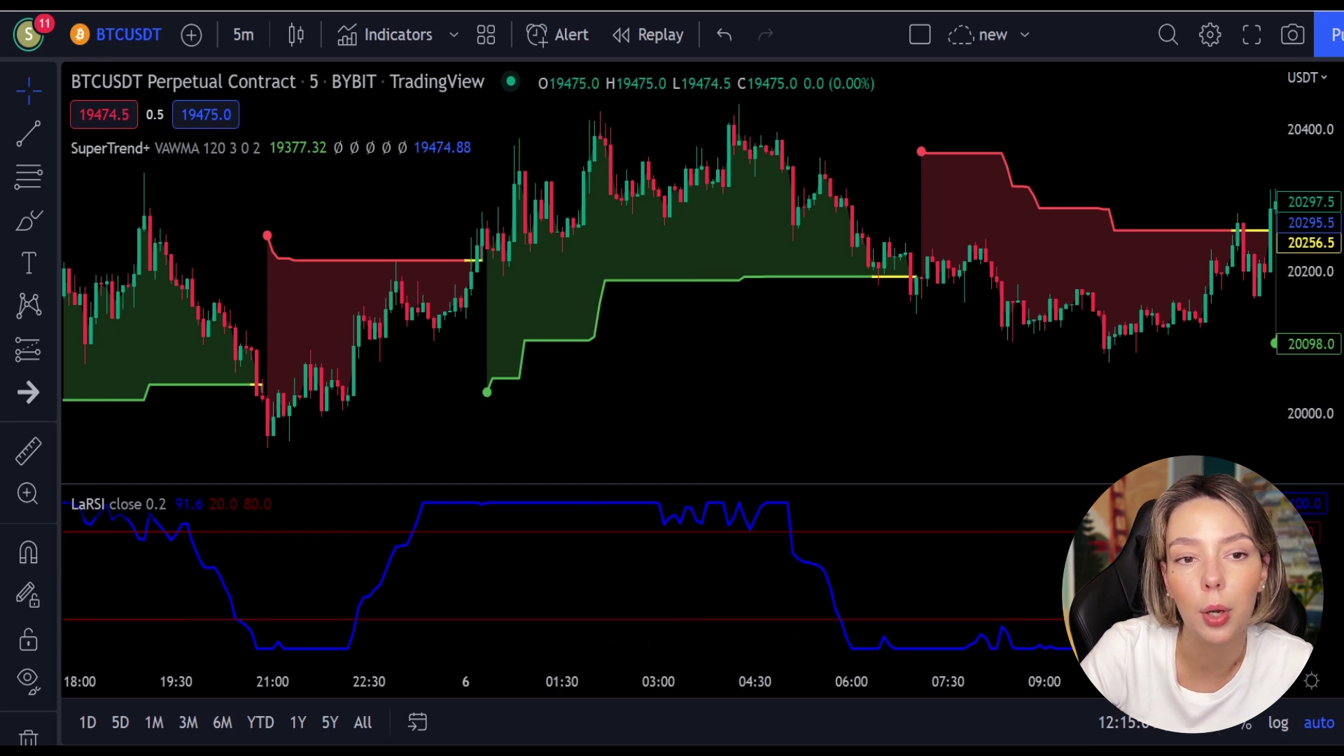
{"action": "left_click", "coordinate": [372, 31]}
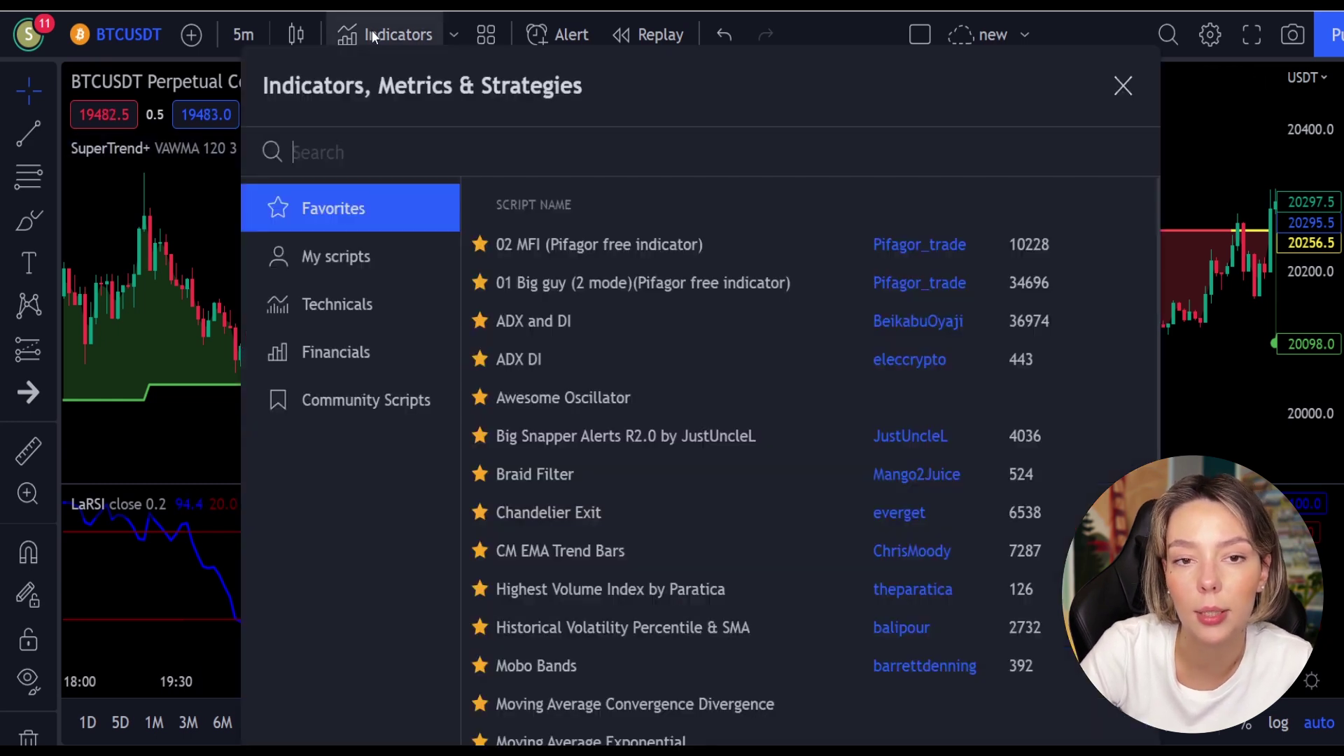
{"action": "type", "text": "waddag"}
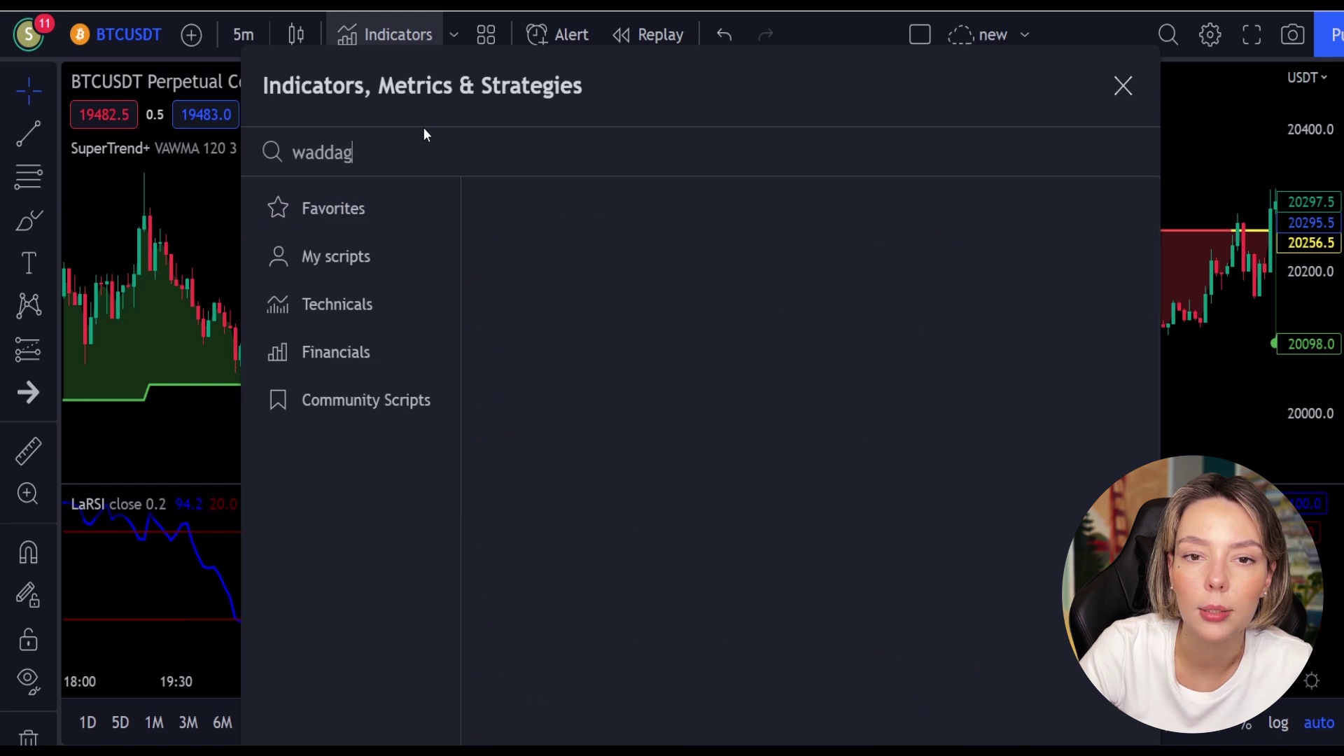
{"action": "key", "text": "BackSpace"}
{"action": "type", "text": "h"}
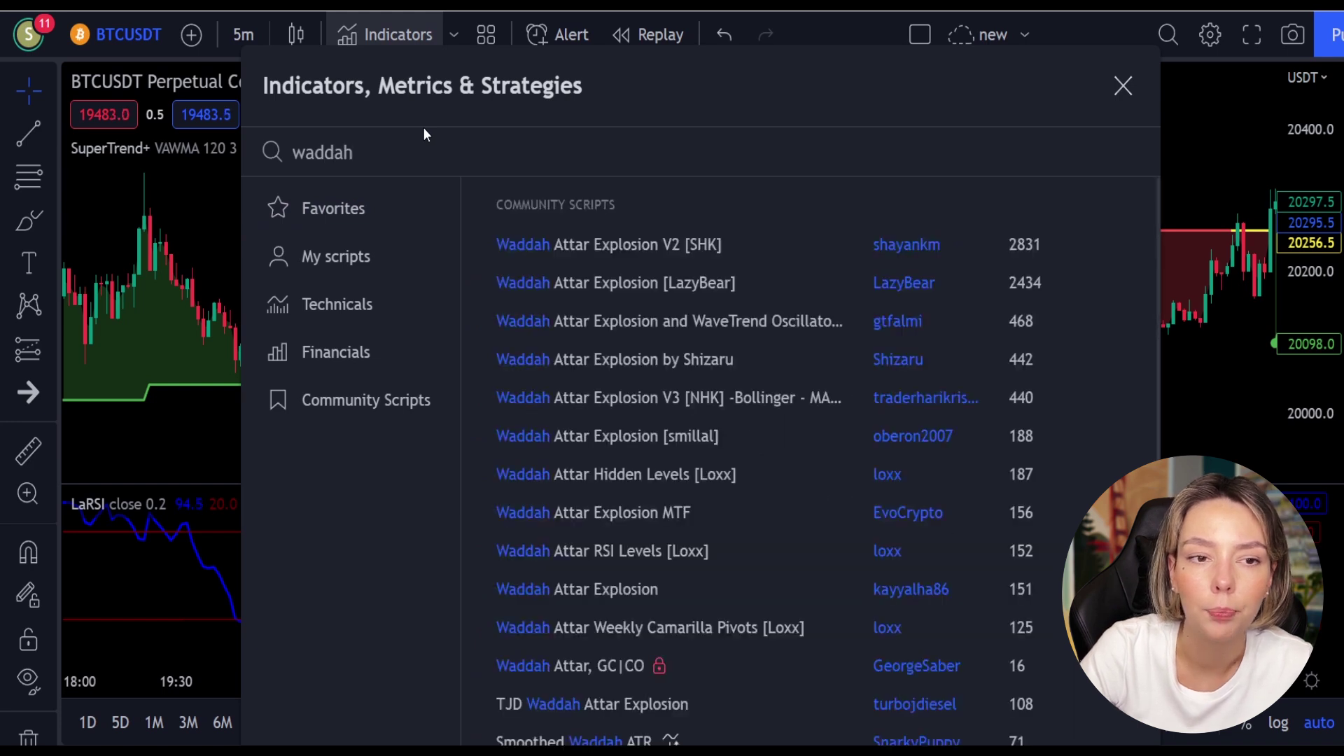
{"action": "left_click", "coordinate": [628, 239]}
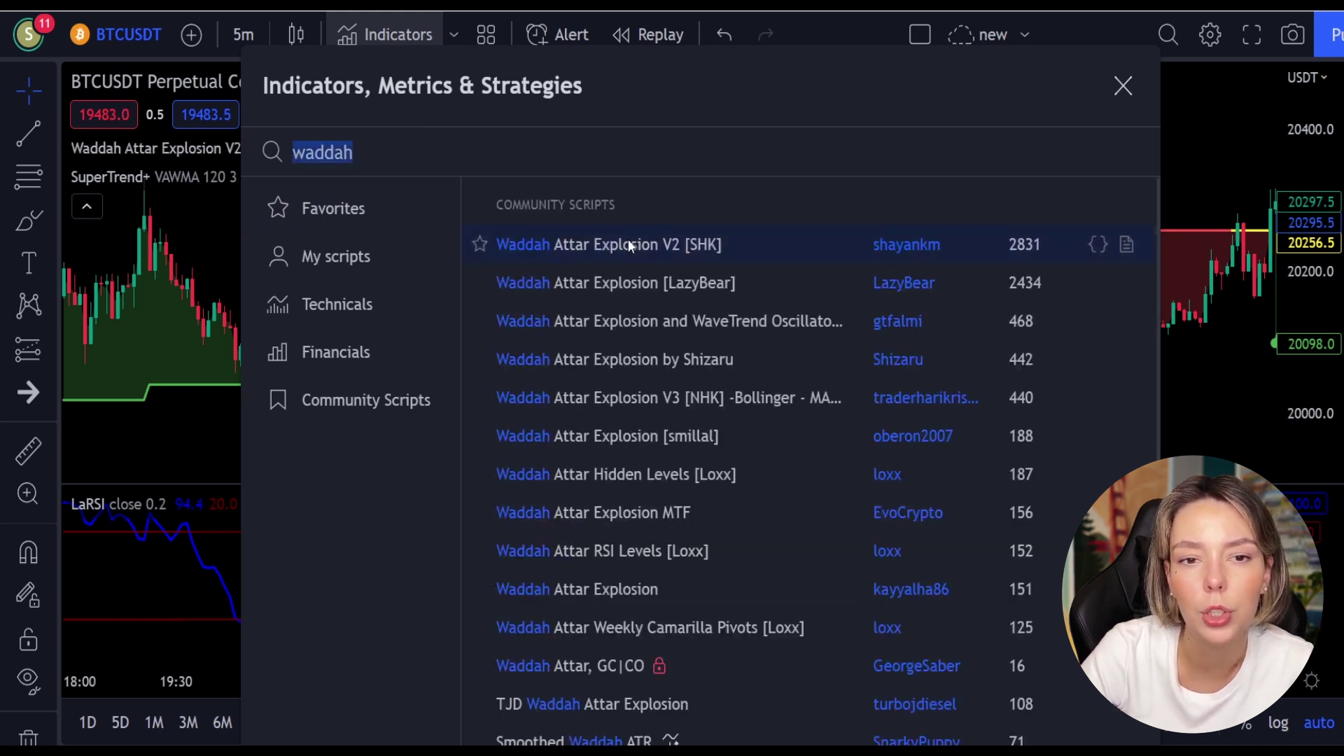
{"action": "left_click", "coordinate": [1122, 87]}
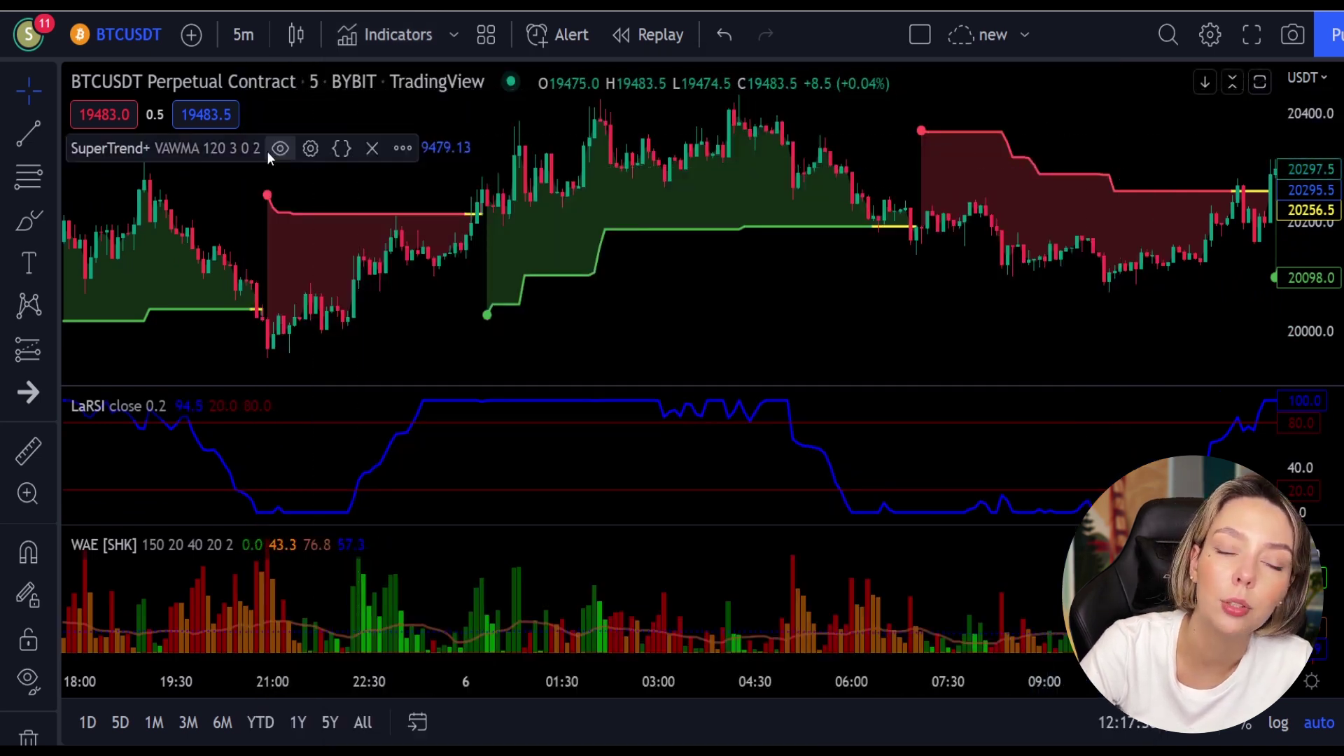
- Raise the SuperTrend+ Multiplier from 3 to 4
{"action": "left_click", "coordinate": [311, 148]}
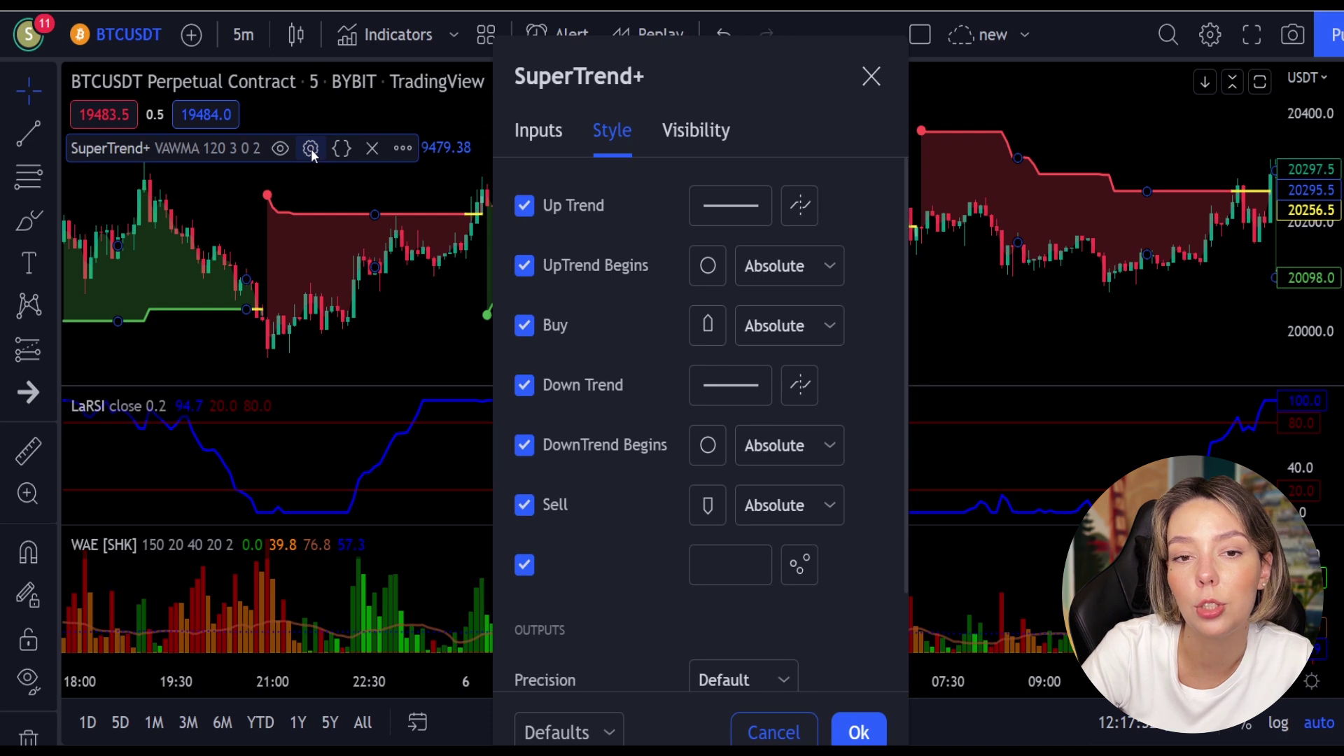
{"action": "left_click", "coordinate": [538, 130]}
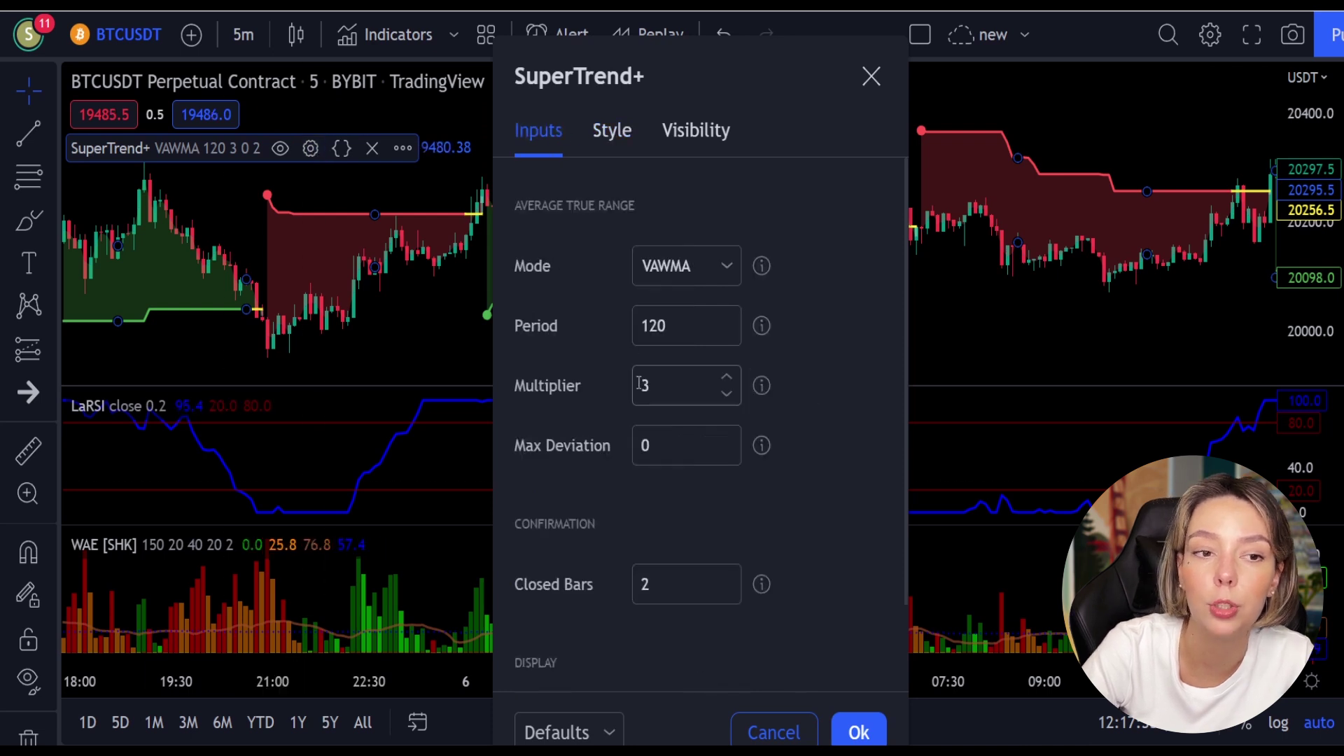
{"action": "left_click", "coordinate": [734, 378]}
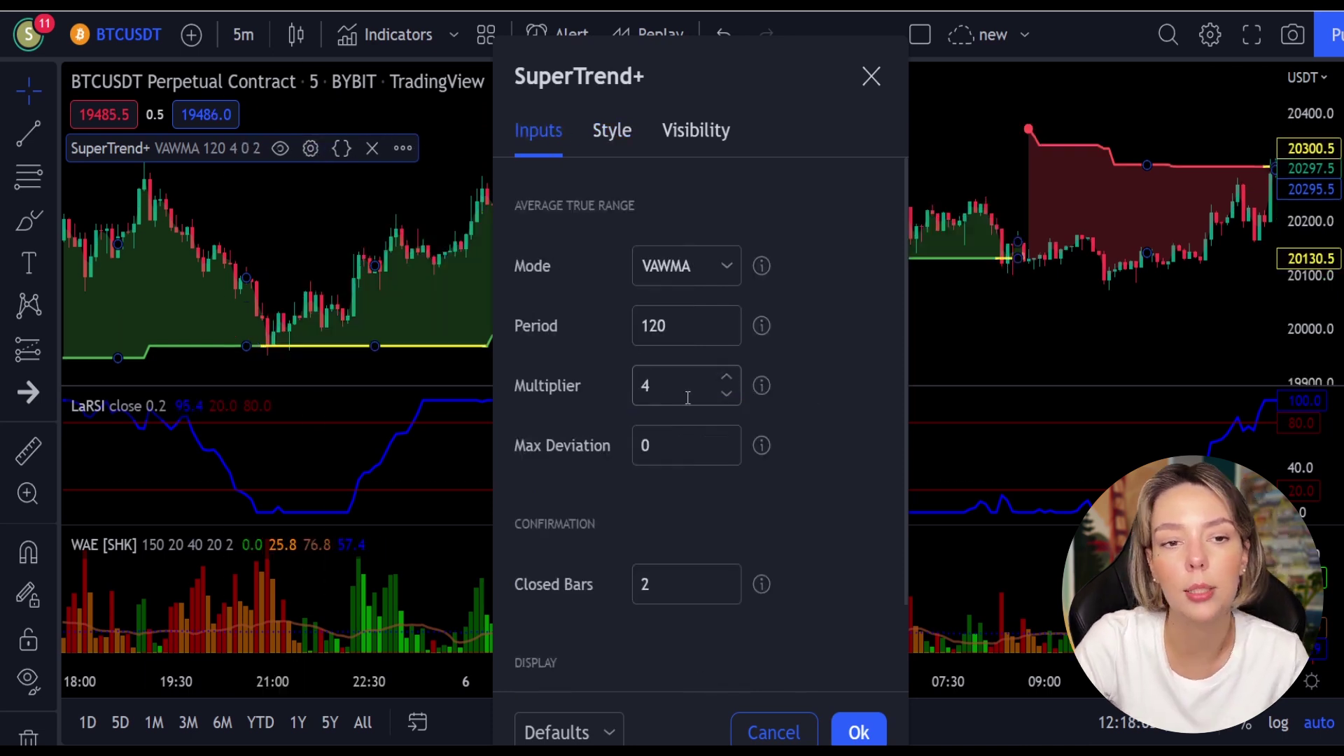
{"action": "left_click", "coordinate": [281, 546]}
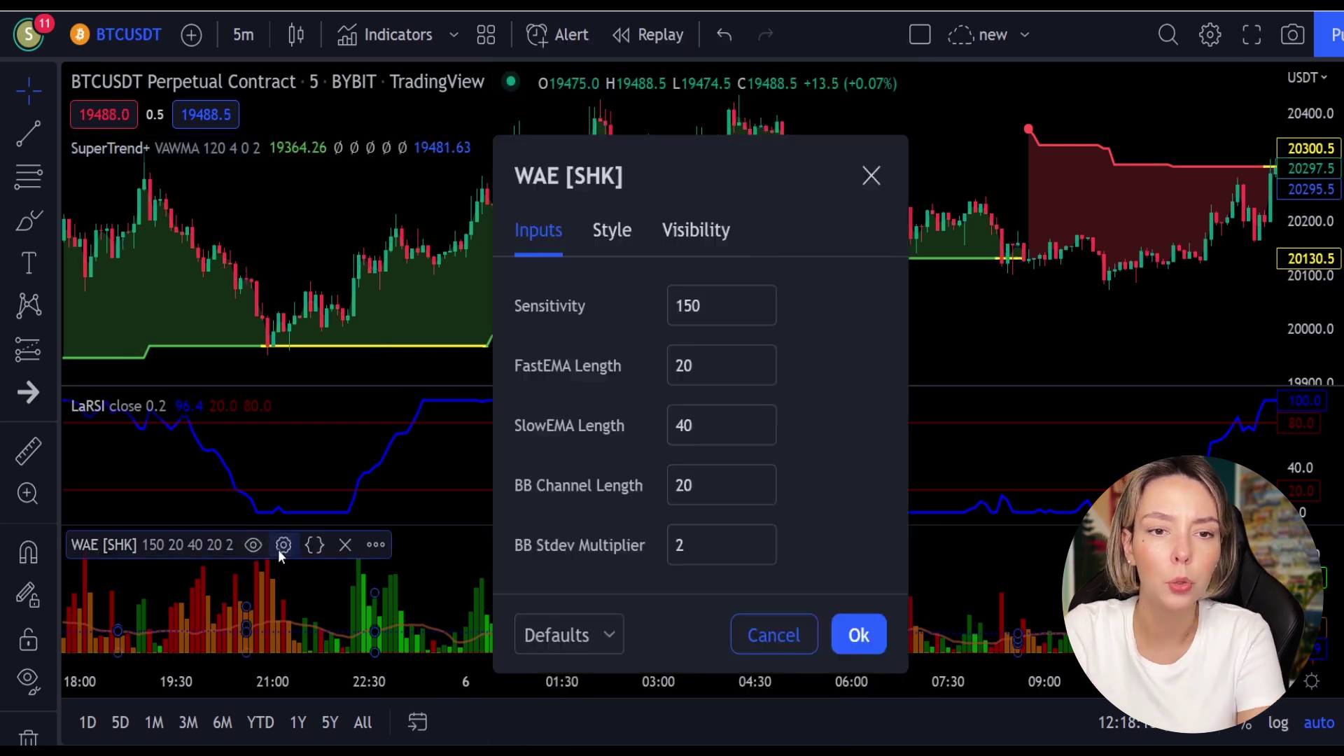
- Hide the WAE DeadZoneLine and make its ExplosionLine white at 100% opacity
{"action": "left_click", "coordinate": [612, 231]}
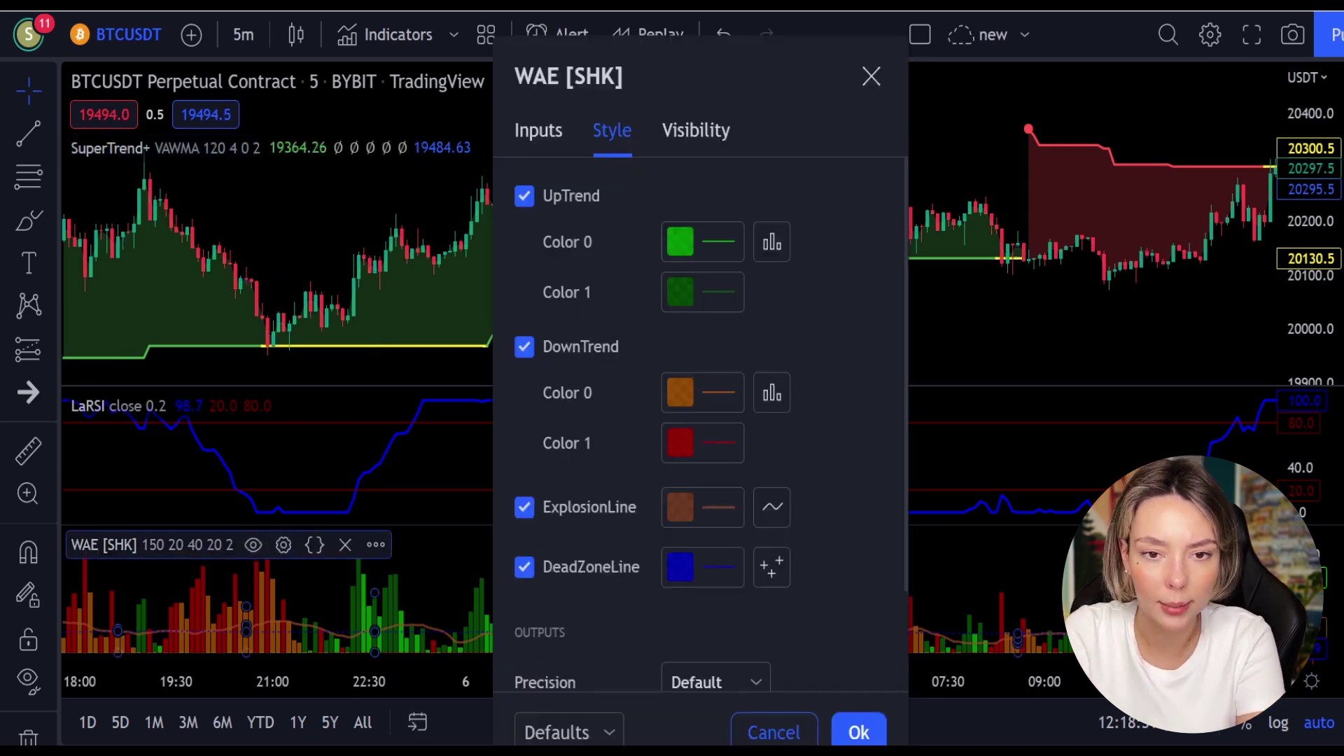
{"action": "left_click", "coordinate": [524, 566]}
{"action": "scroll", "coordinate": [646, 481], "scroll_direction": "down", "scroll_amount": 1}
{"action": "left_click", "coordinate": [695, 451]}
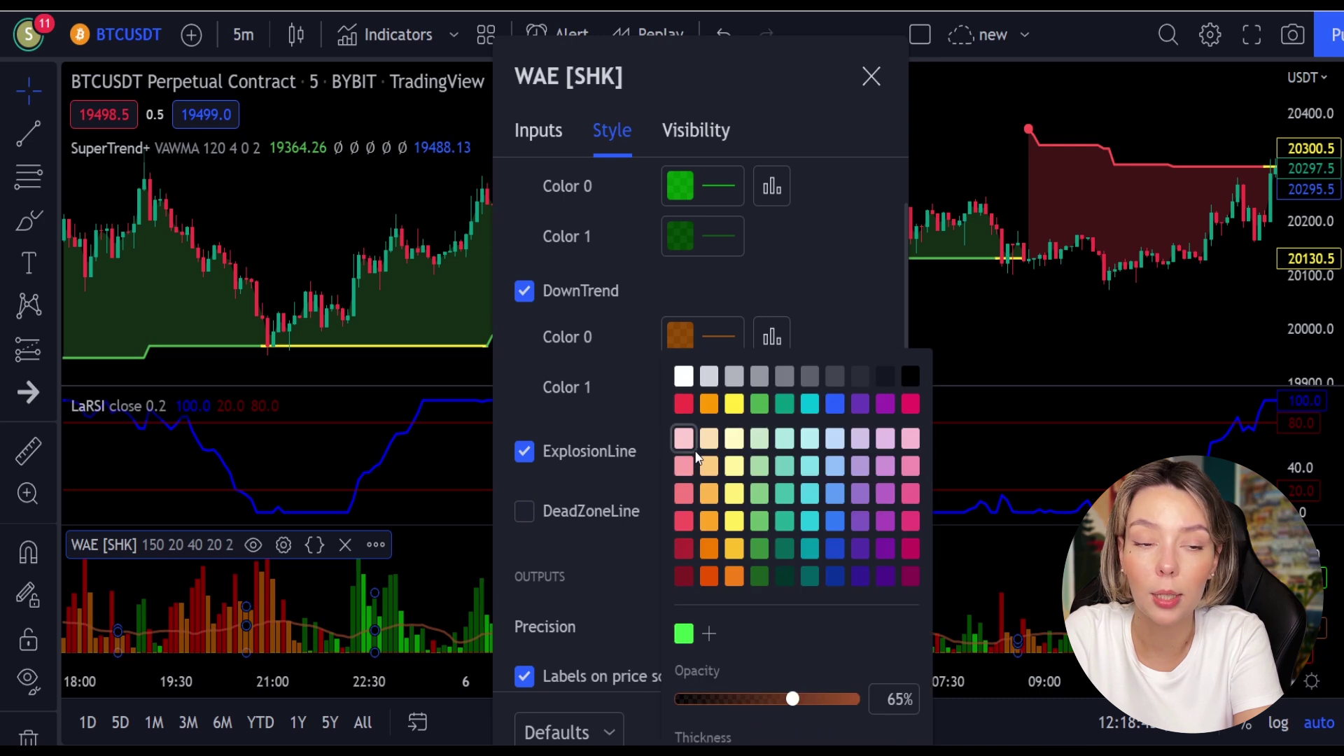
{"action": "left_click", "coordinate": [684, 378]}
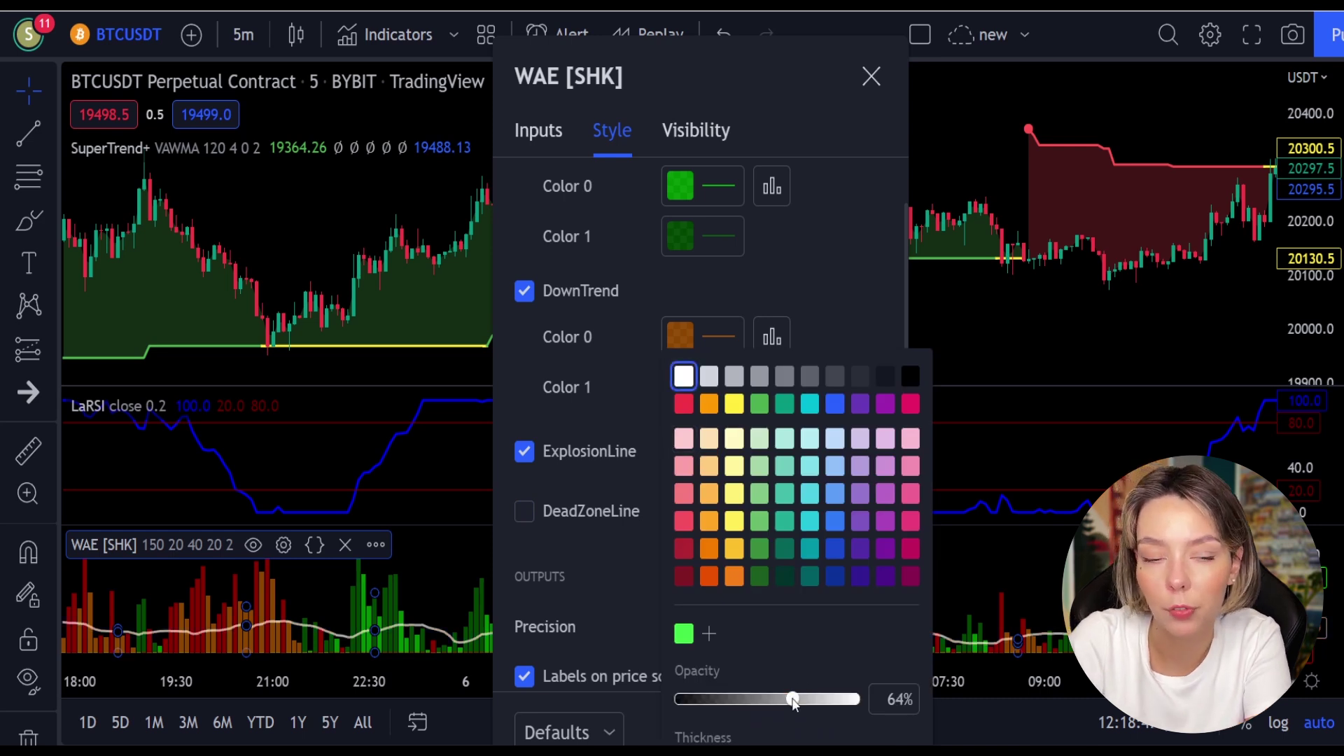
{"action": "left_click_drag", "start_coordinate": [793, 700], "coordinate": [872, 705]}
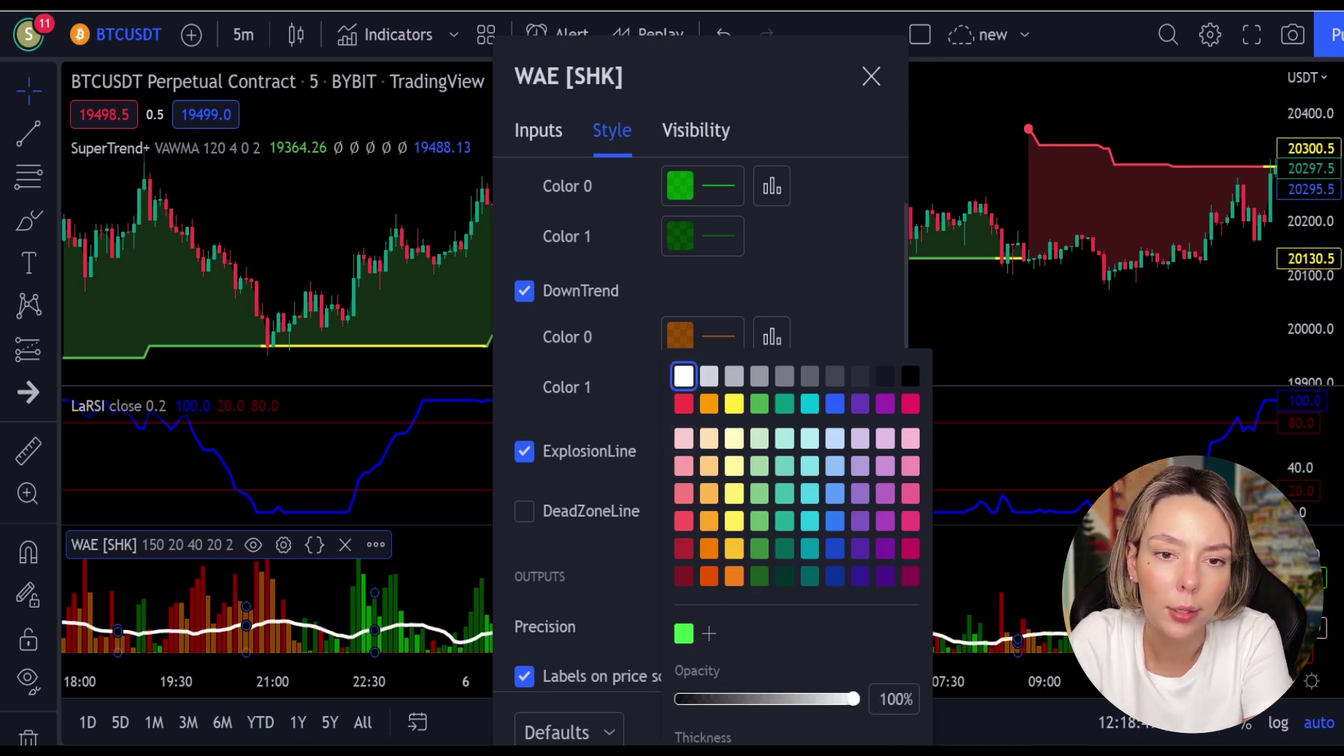
{"action": "left_click", "coordinate": [656, 626]}
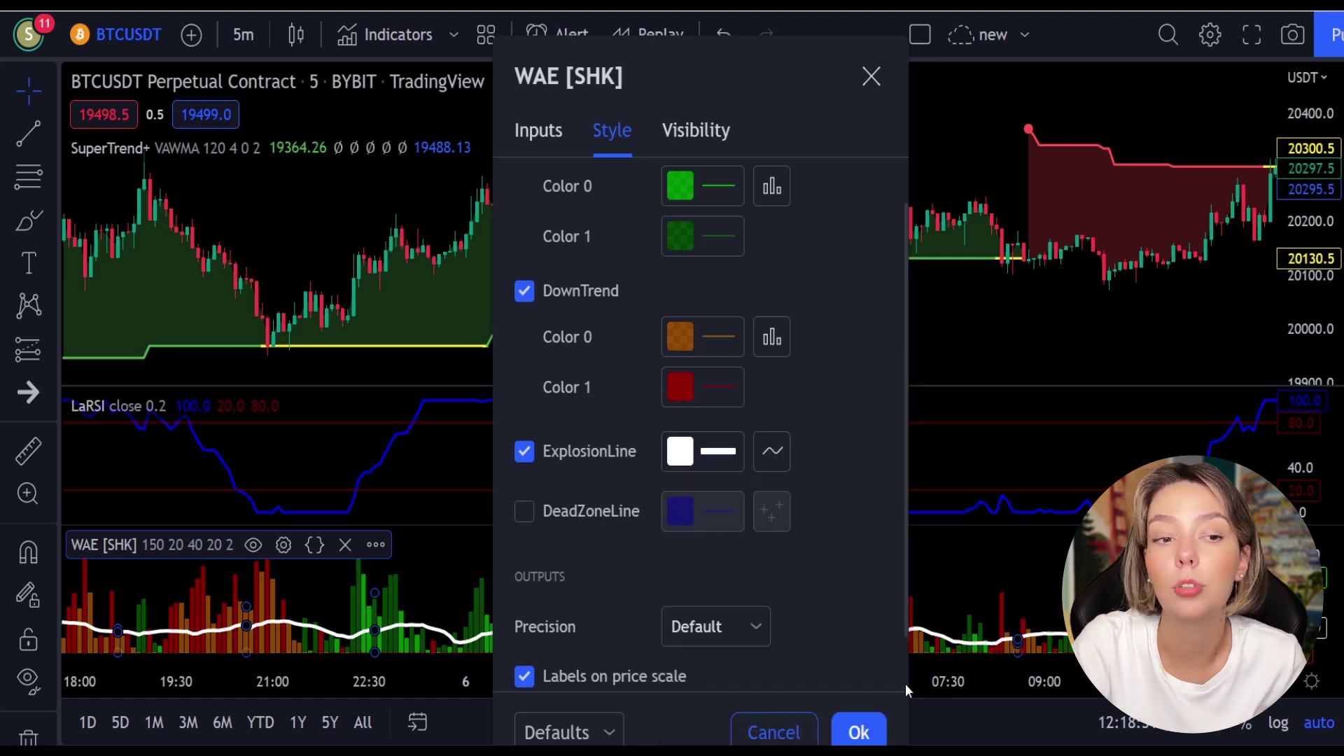
{"action": "left_click", "coordinate": [859, 732]}
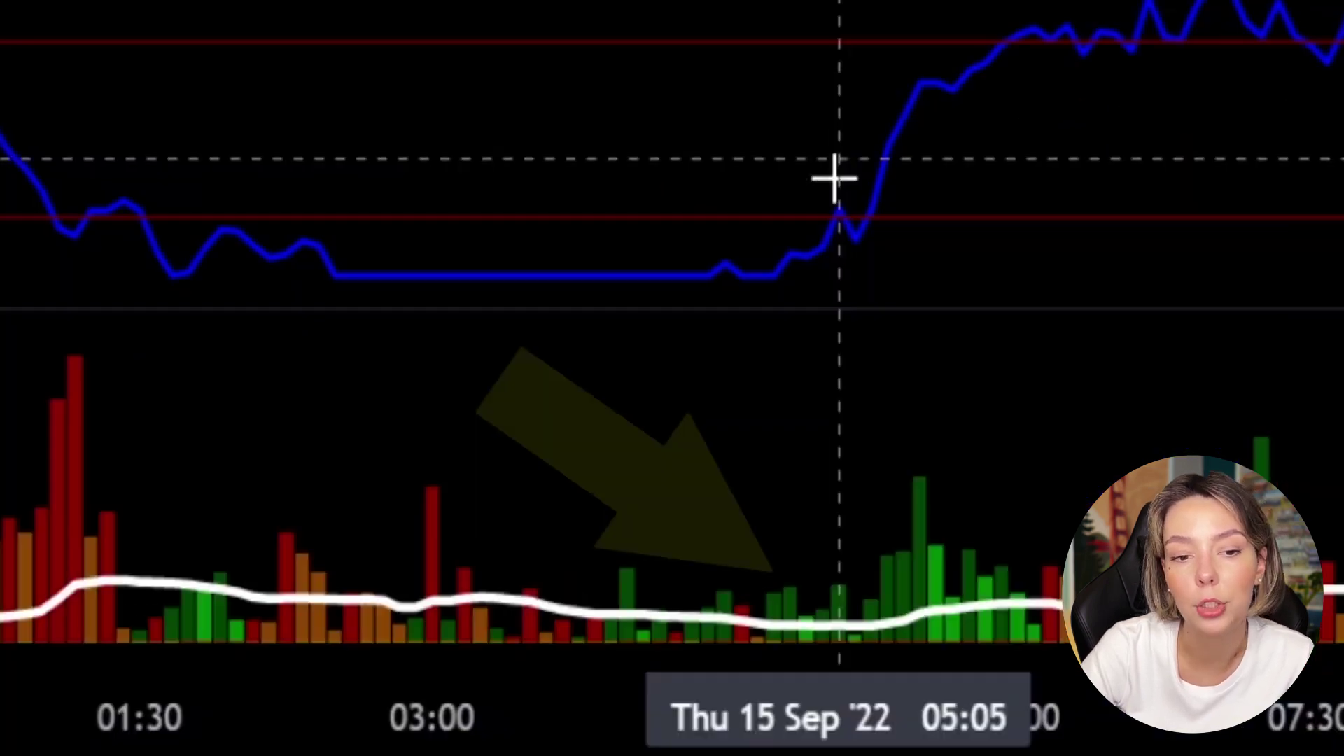
{"action": "mouse_move", "coordinate": [748, 624]}
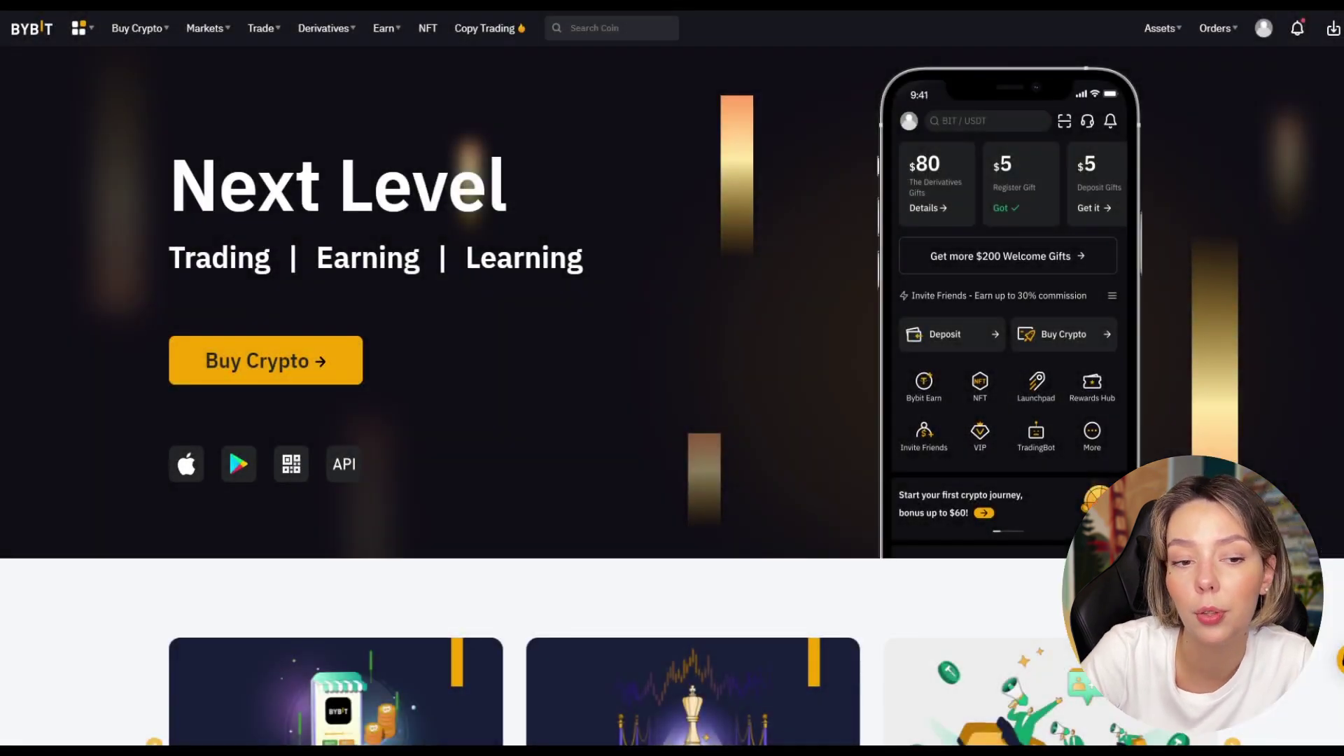
- Scroll through the Bybit homepage and back to the top
{"action": "scroll", "coordinate": [753, 200], "scroll_direction": "down", "scroll_amount": 6}
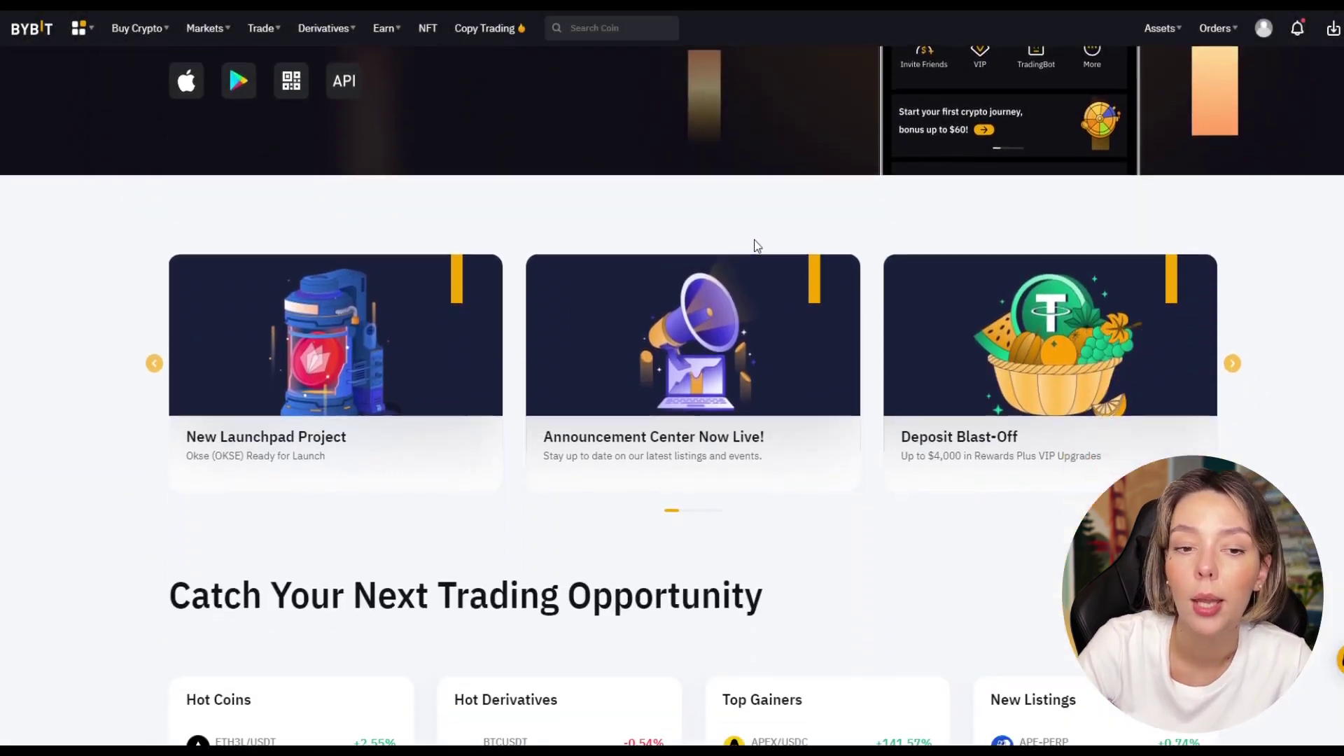
{"action": "scroll", "coordinate": [1182, 341], "scroll_direction": "down", "scroll_amount": 10}
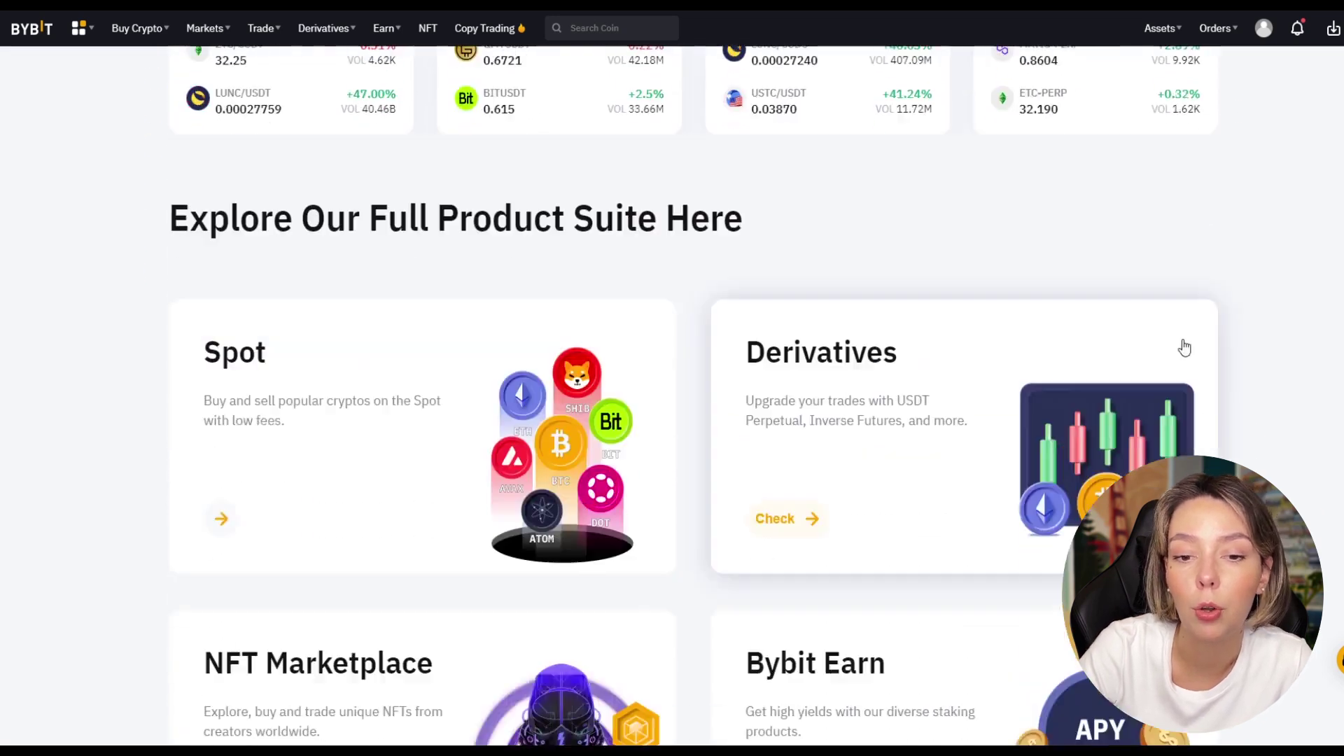
{"action": "scroll", "coordinate": [1183, 341], "scroll_direction": "up", "scroll_amount": 4}
{"action": "scroll", "coordinate": [1184, 341], "scroll_direction": "up", "scroll_amount": 12}
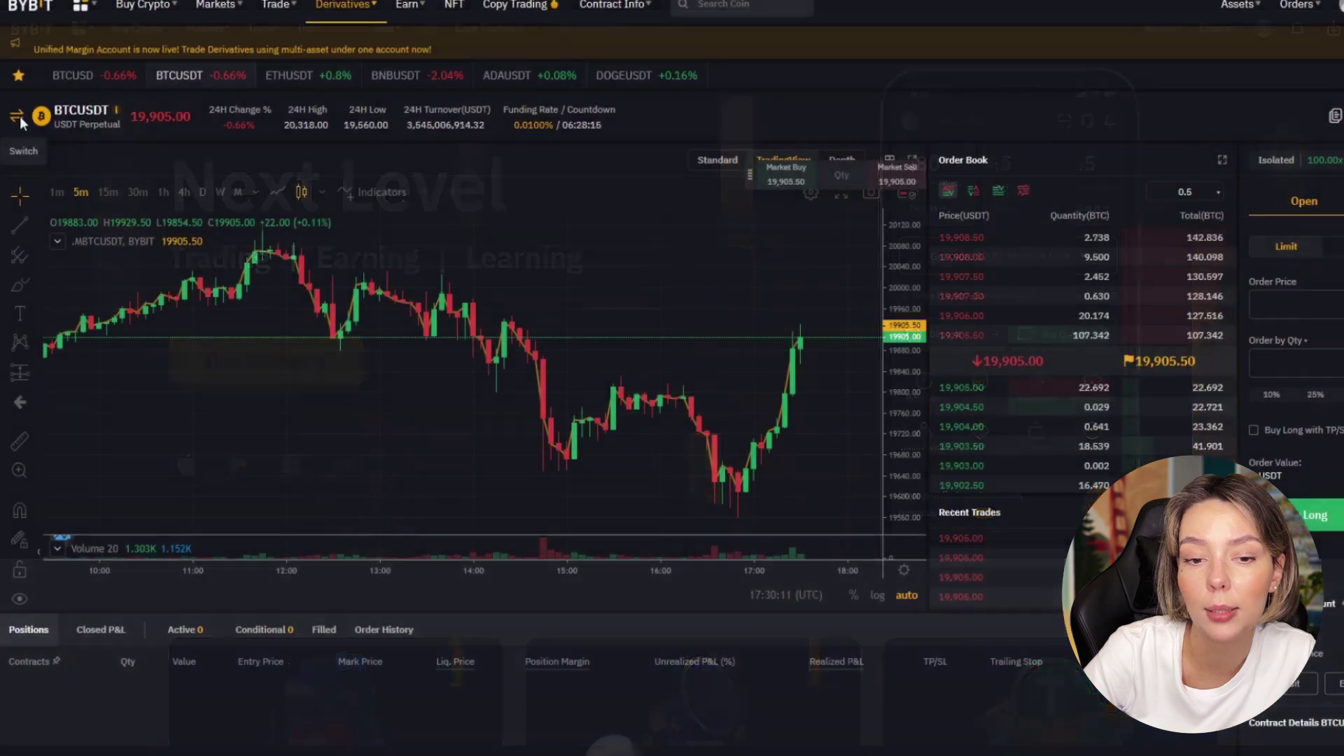
- Browse the BTCUSDT derivatives list and lower the Isolated margin long leverage from 100 to 85
{"action": "left_click", "coordinate": [60, 117]}
{"action": "scroll", "coordinate": [108, 319], "scroll_direction": "down", "scroll_amount": 20}
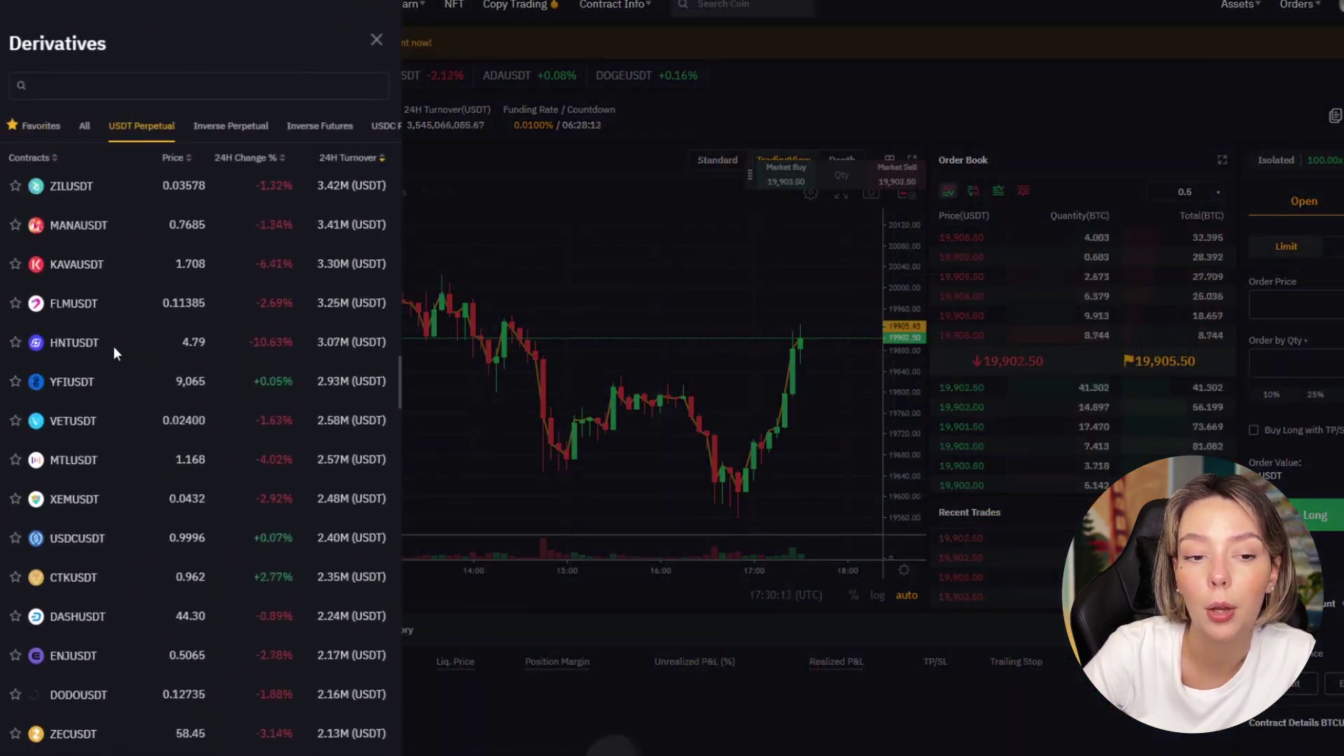
{"action": "scroll", "coordinate": [119, 348], "scroll_direction": "down", "scroll_amount": 15}
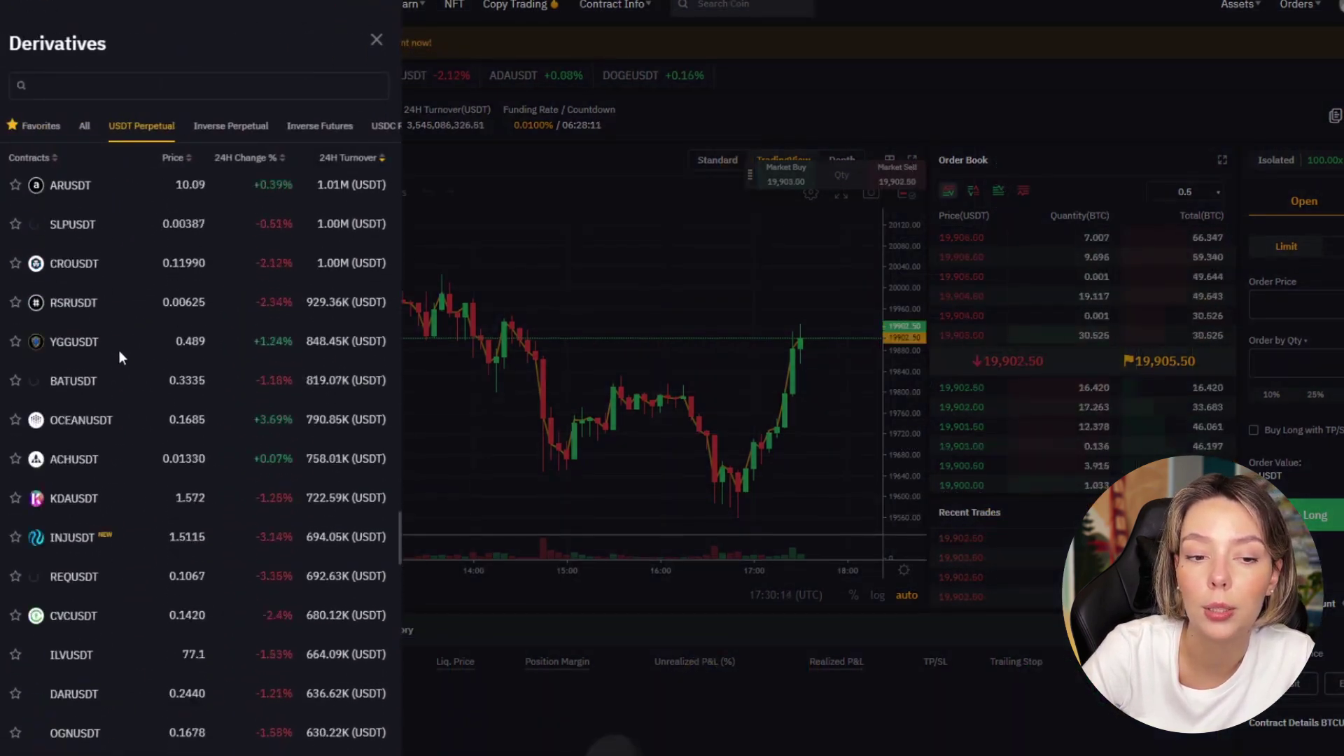
{"action": "left_click", "coordinate": [594, 254]}
{"action": "left_click", "coordinate": [1288, 162]}
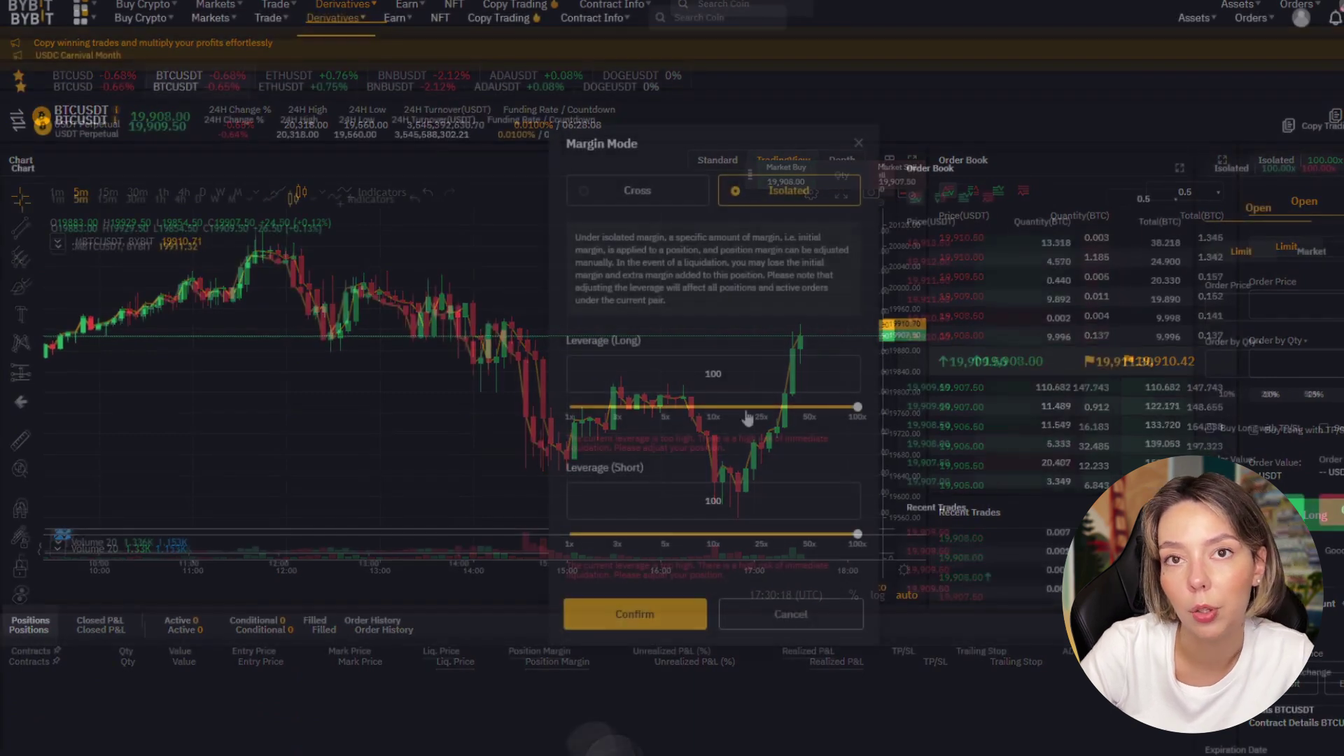
{"action": "mouse_move", "coordinate": [858, 406]}
{"action": "left_mouse_down"}
{"action": "mouse_move", "coordinate": [777, 441]}
{"action": "mouse_move", "coordinate": [847, 430]}
{"action": "left_mouse_up"}
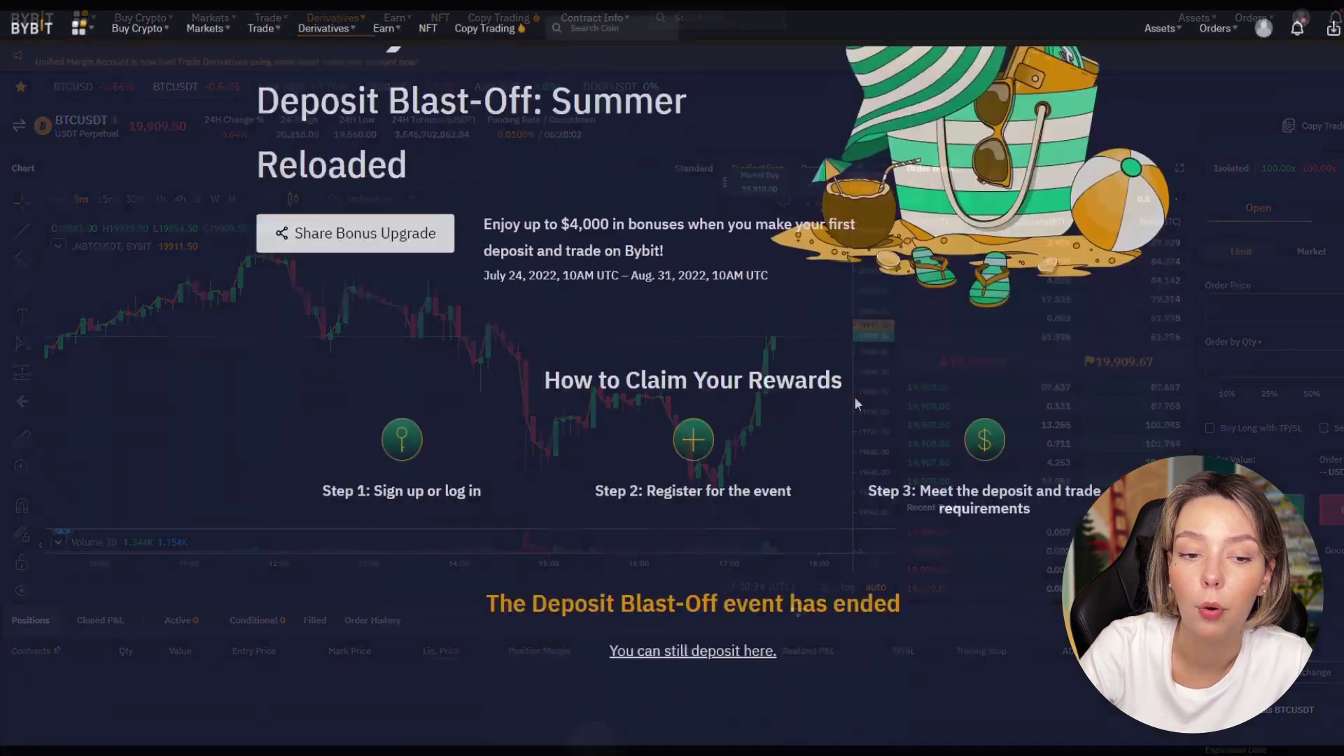
- Highlight the $4,000 bonus on the Deposit Blast-Off page and scroll down its reward steps
{"action": "left_click_drag", "start_coordinate": [414, 196], "coordinate": [833, 201]}
{"action": "left_click", "coordinate": [832, 202]}
{"action": "scroll", "coordinate": [805, 196], "scroll_direction": "down", "scroll_amount": 6}
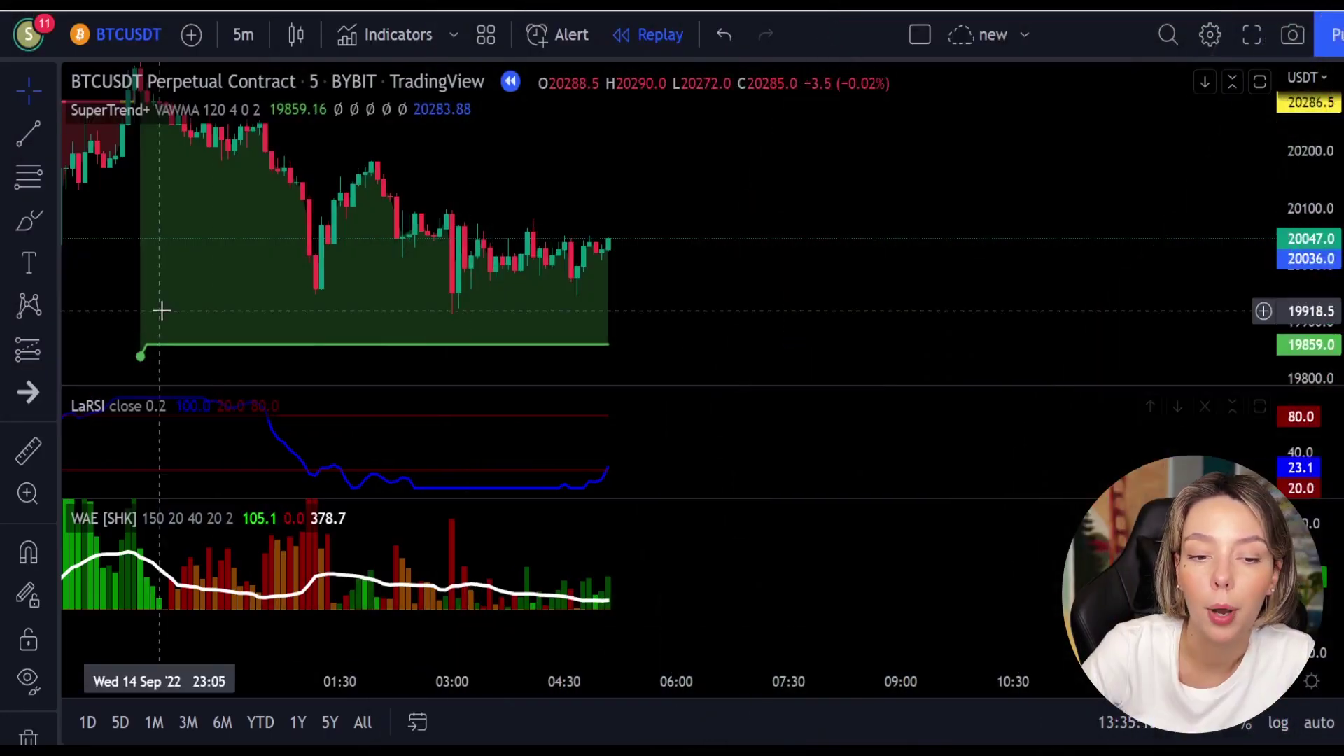
{"action": "left_click", "coordinate": [21, 218]}
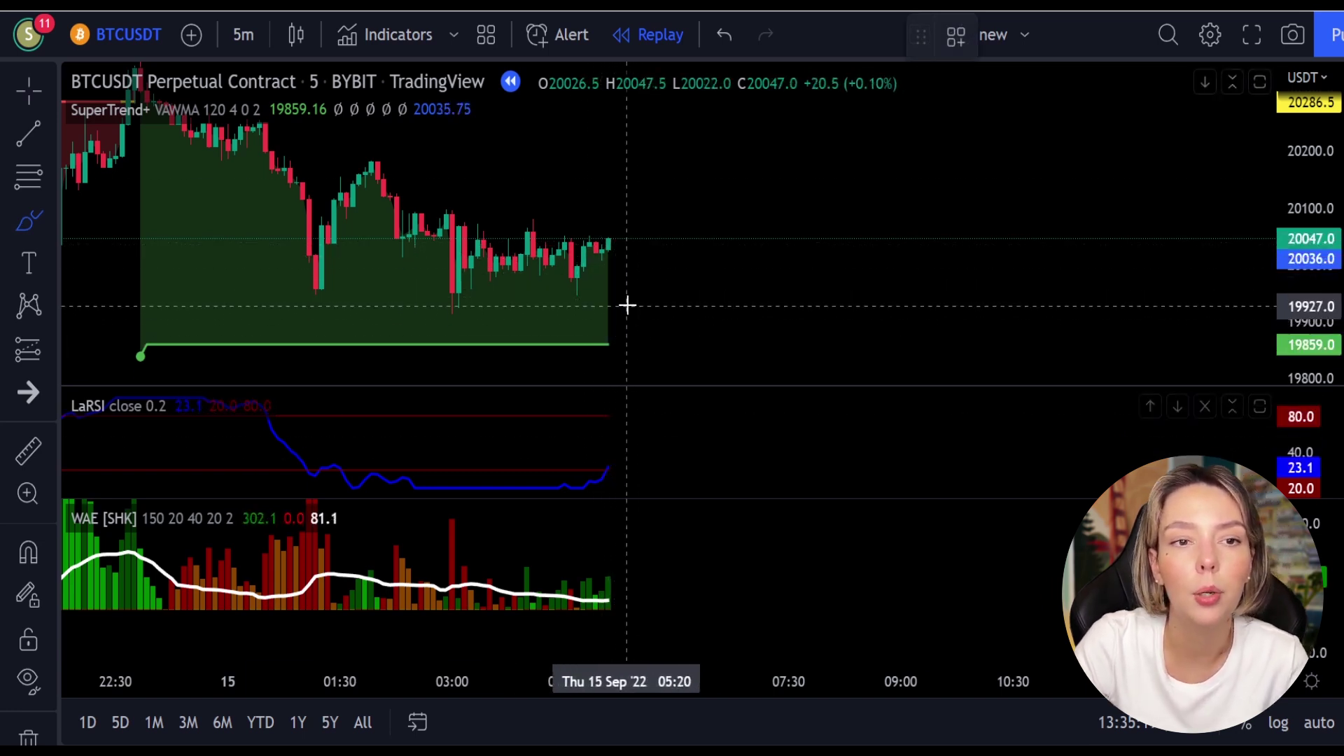
{"action": "mouse_move", "coordinate": [625, 457]}
{"action": "left_mouse_down"}
{"action": "mouse_move", "coordinate": [602, 464]}
{"action": "mouse_move", "coordinate": [625, 474]}
{"action": "left_mouse_up"}
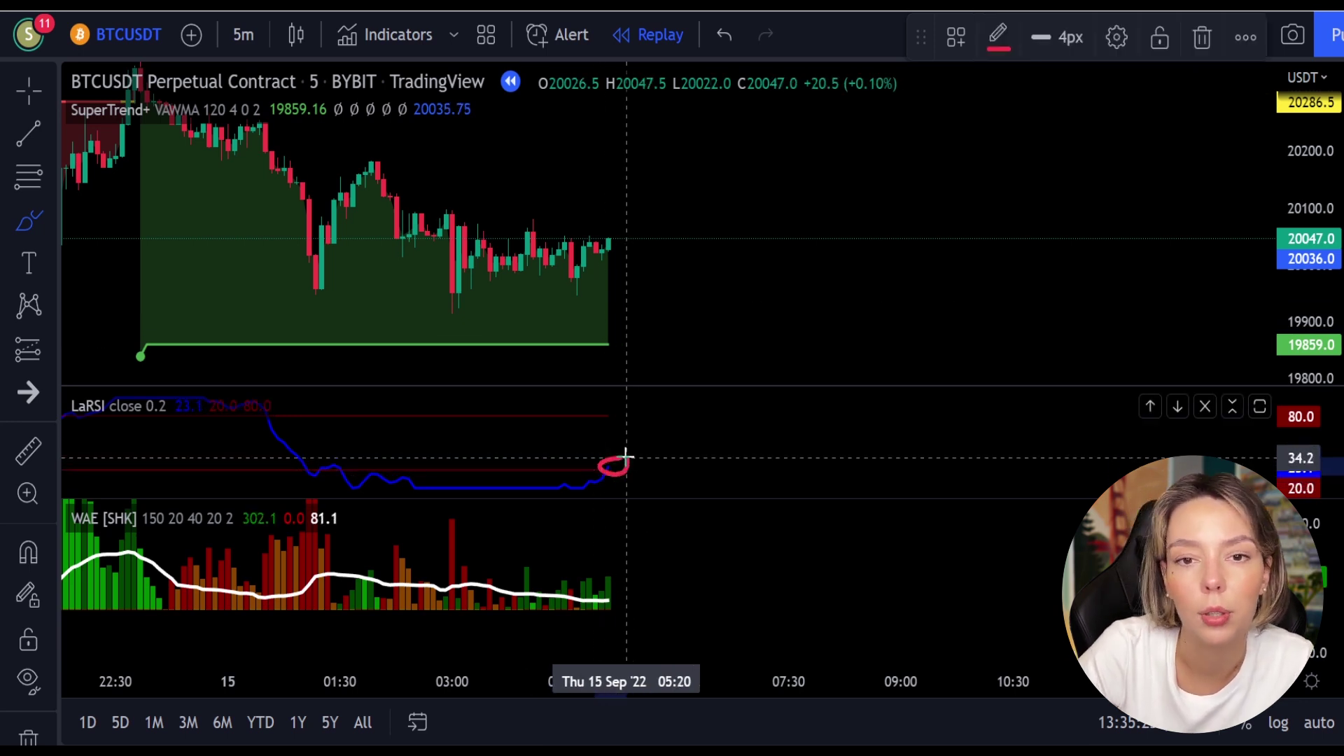
{"action": "mouse_move", "coordinate": [613, 549]}
{"action": "left_mouse_down"}
{"action": "mouse_move", "coordinate": [604, 580]}
{"action": "mouse_move", "coordinate": [636, 574]}
{"action": "left_mouse_up"}
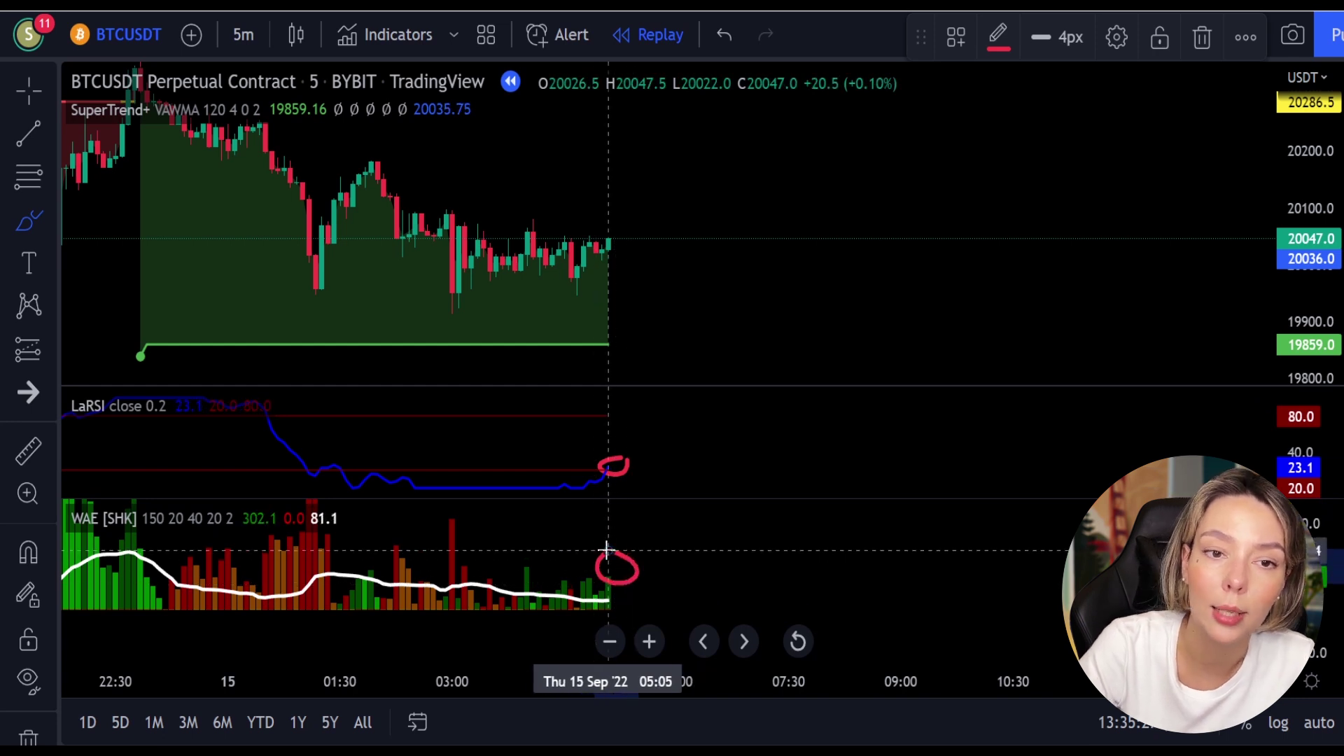
{"action": "key", "text": "ctrl+z"}
{"action": "key", "text": "ctrl+z"}
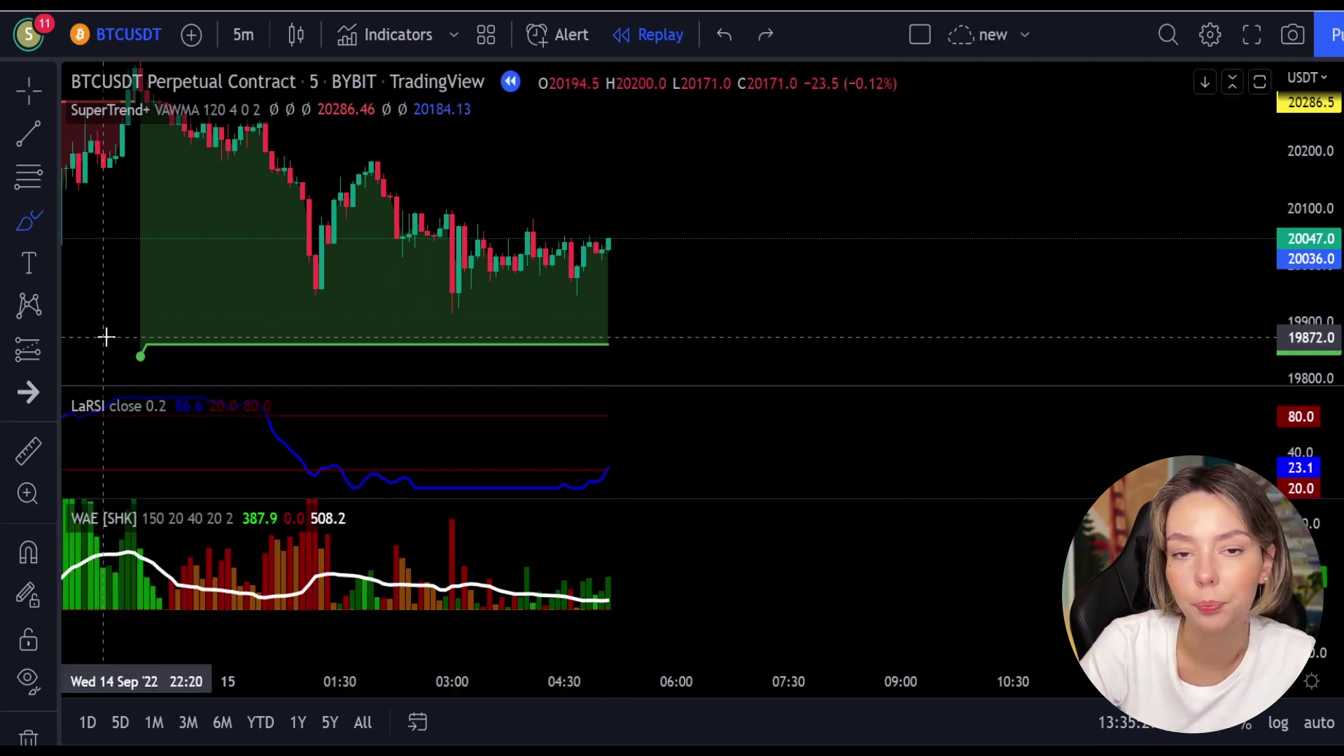
- Place a long position at the latest candle with stop 19908 and target 20253.5
{"action": "left_click", "coordinate": [28, 350]}
{"action": "left_click", "coordinate": [614, 239]}
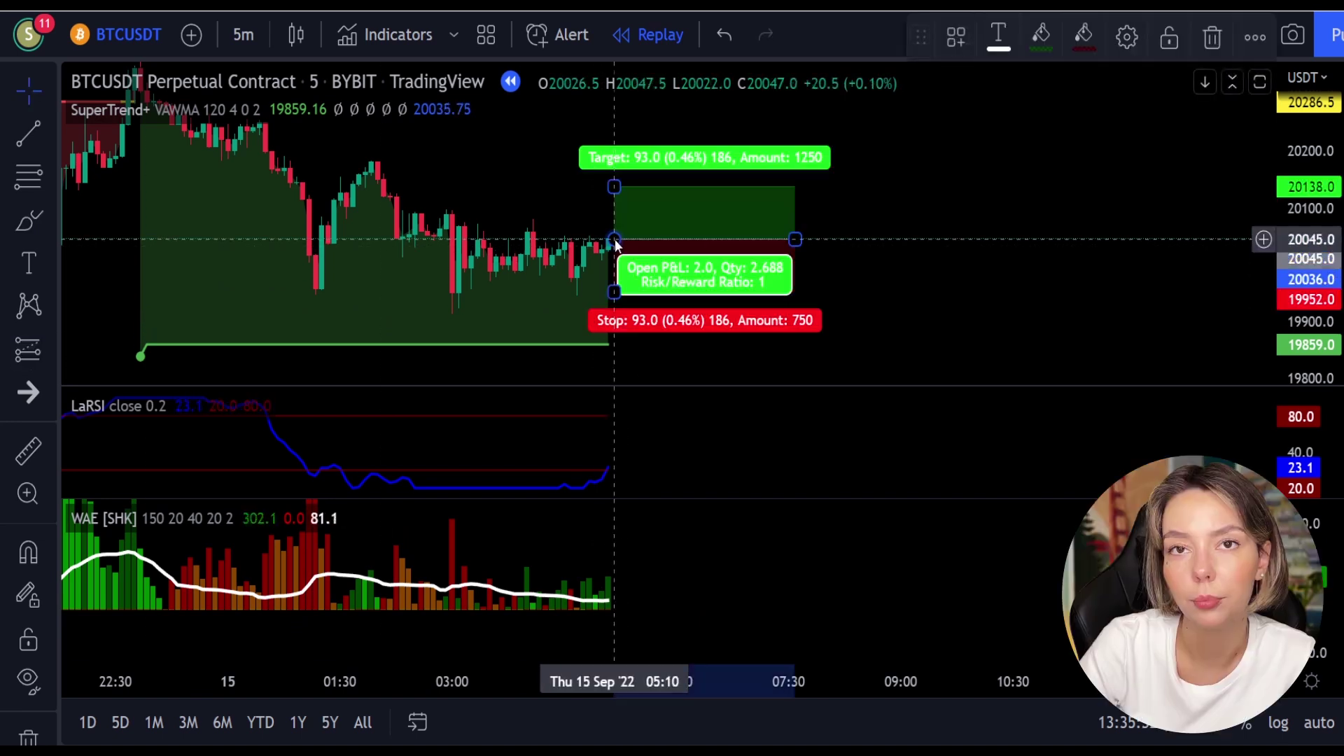
{"action": "left_click_drag", "start_coordinate": [613, 290], "coordinate": [614, 317]}
{"action": "left_click", "coordinate": [853, 220]}
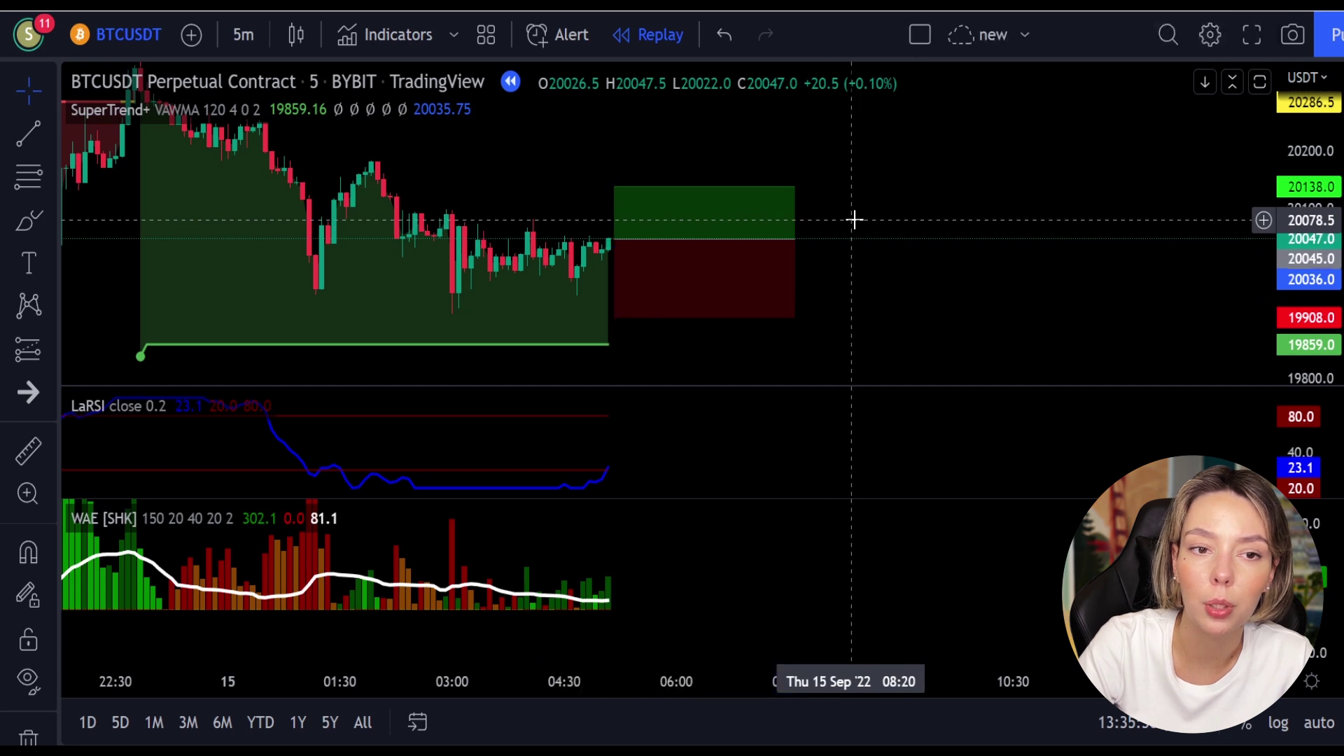
{"action": "left_click_drag", "start_coordinate": [853, 221], "coordinate": [816, 276]}
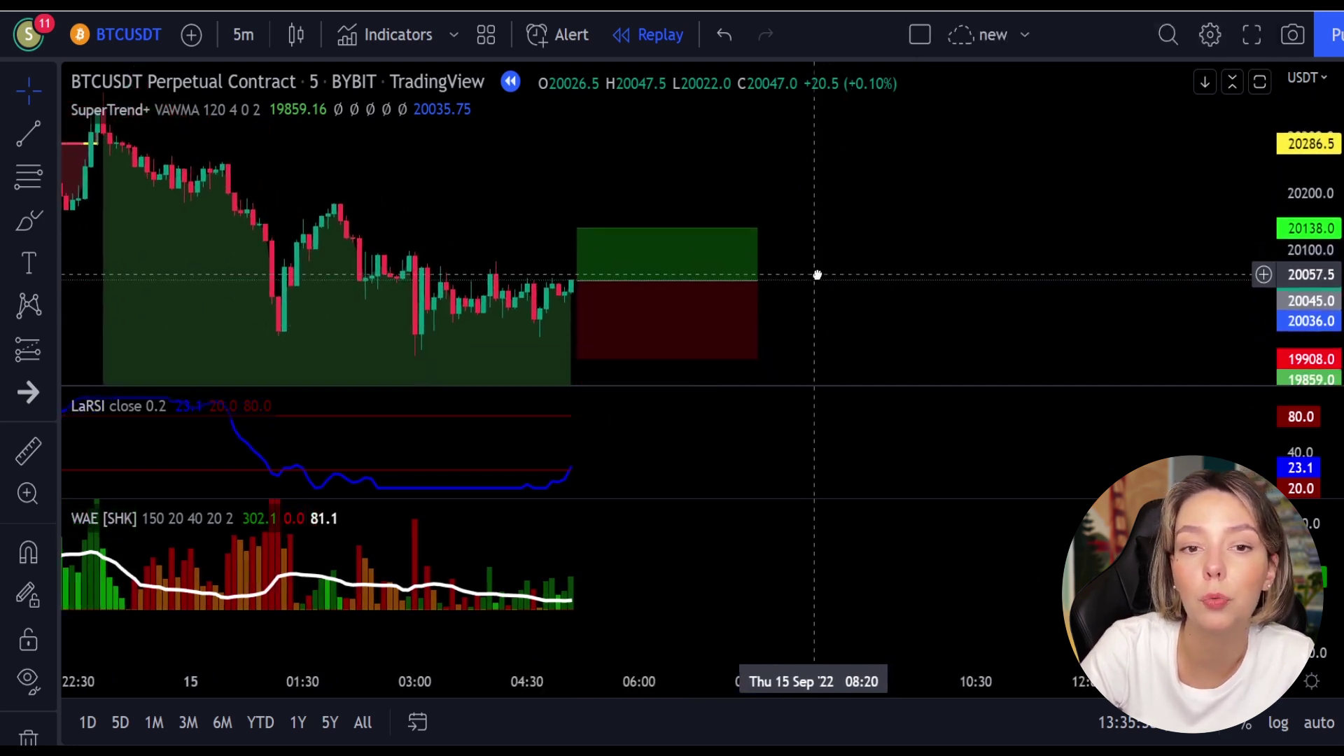
{"action": "left_click", "coordinate": [739, 275]}
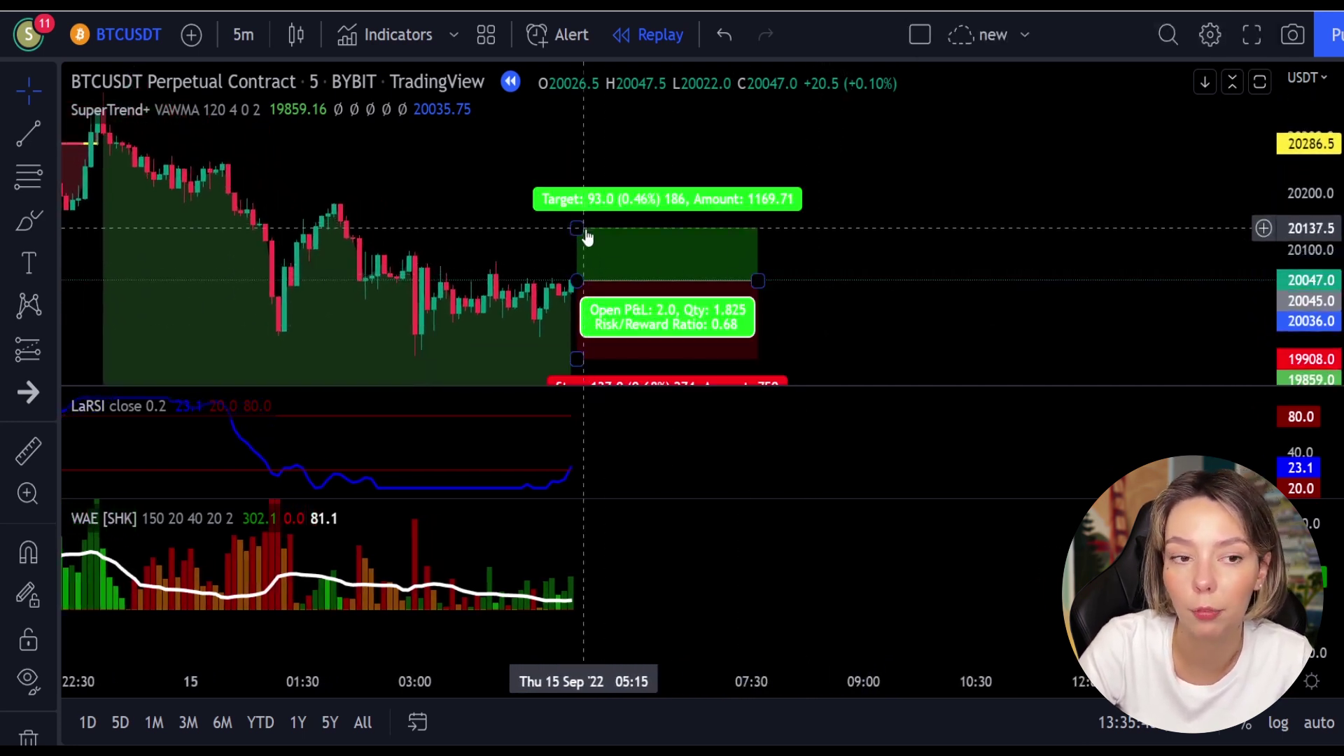
{"action": "left_click_drag", "start_coordinate": [577, 229], "coordinate": [588, 163]}
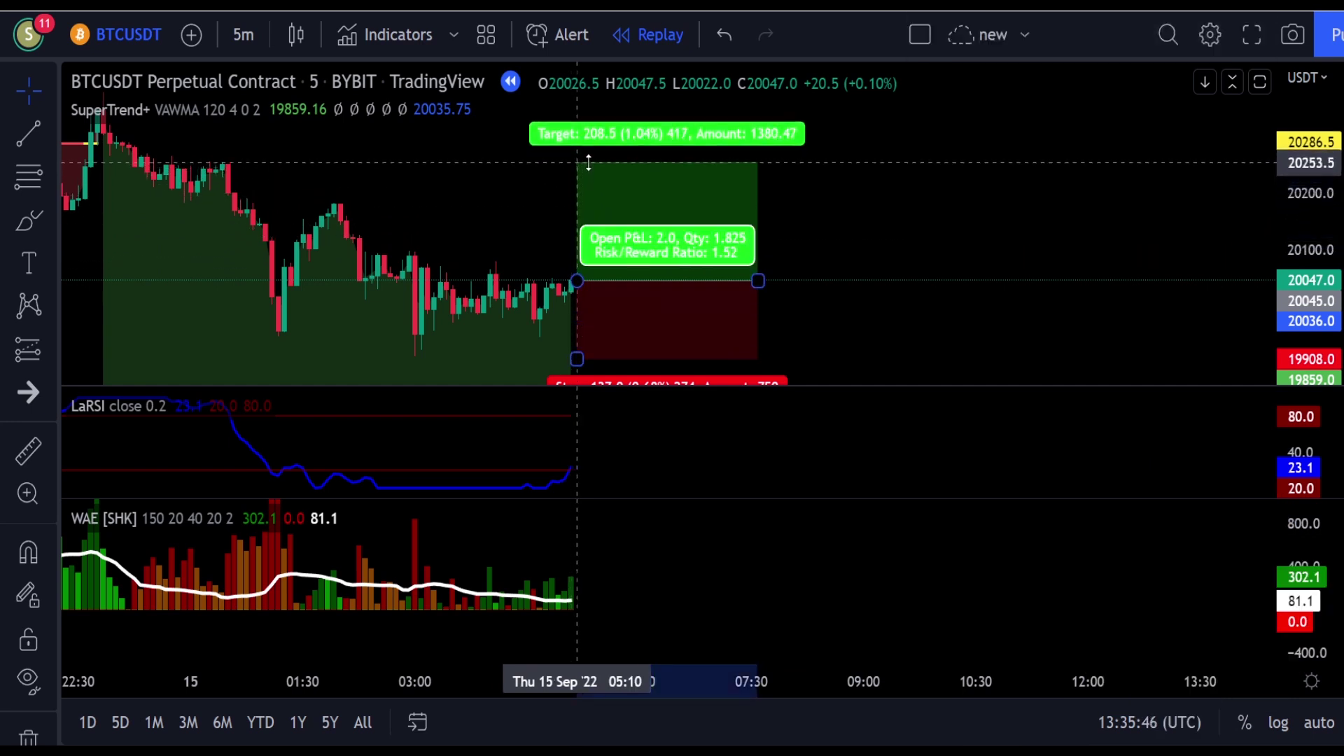
{"action": "left_click_drag", "start_coordinate": [798, 216], "coordinate": [800, 177]}
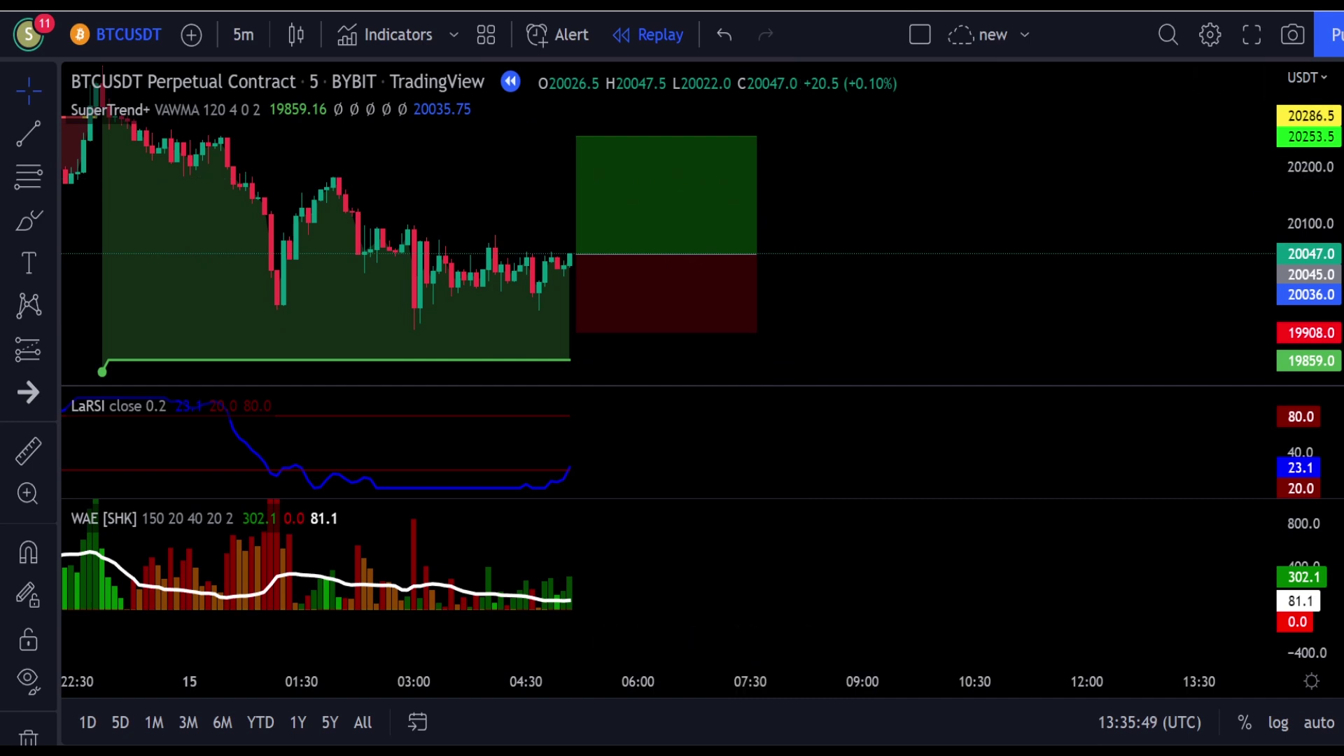
- Replay until the long closes at 208.5 P&L, trim the box, and circle the highs in red
{"action": "key", "text": "shift+Down"}
{"action": "key", "text": "shift+Down"}
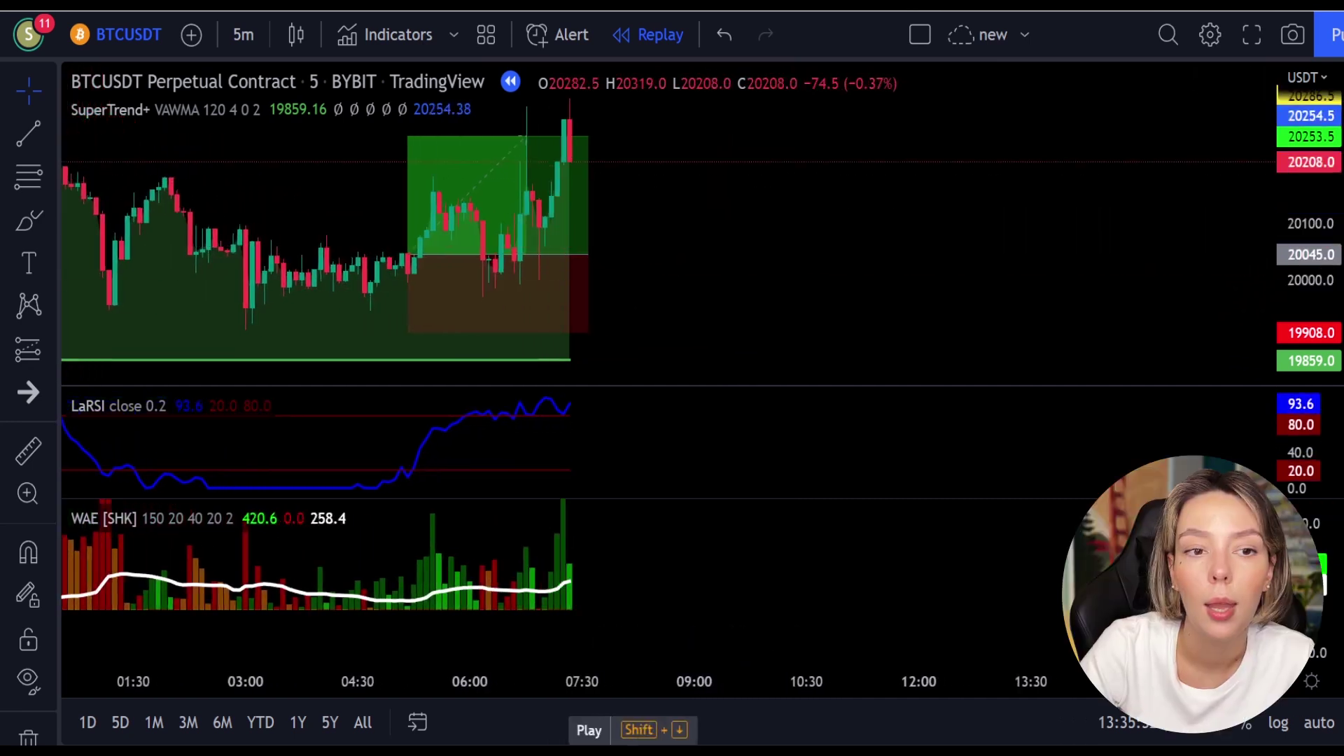
{"action": "left_click", "coordinate": [550, 147]}
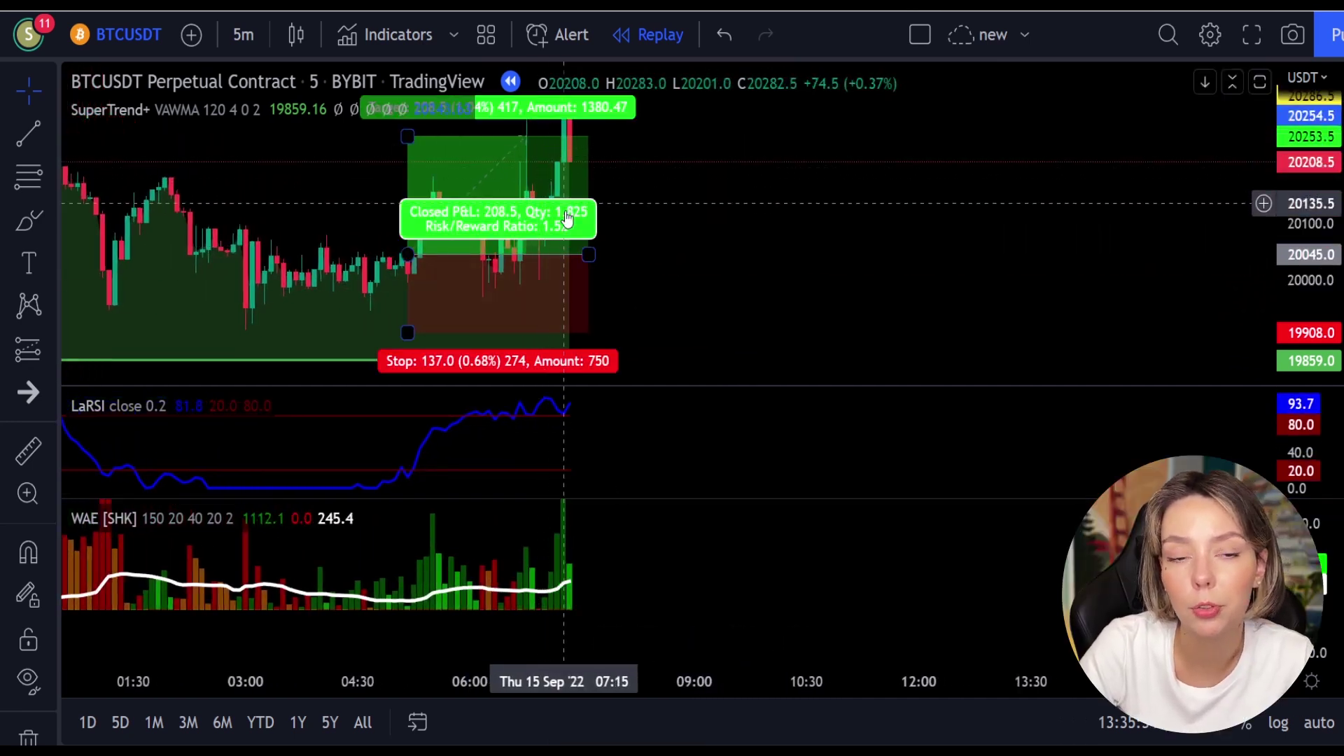
{"action": "left_click_drag", "start_coordinate": [587, 253], "coordinate": [532, 254]}
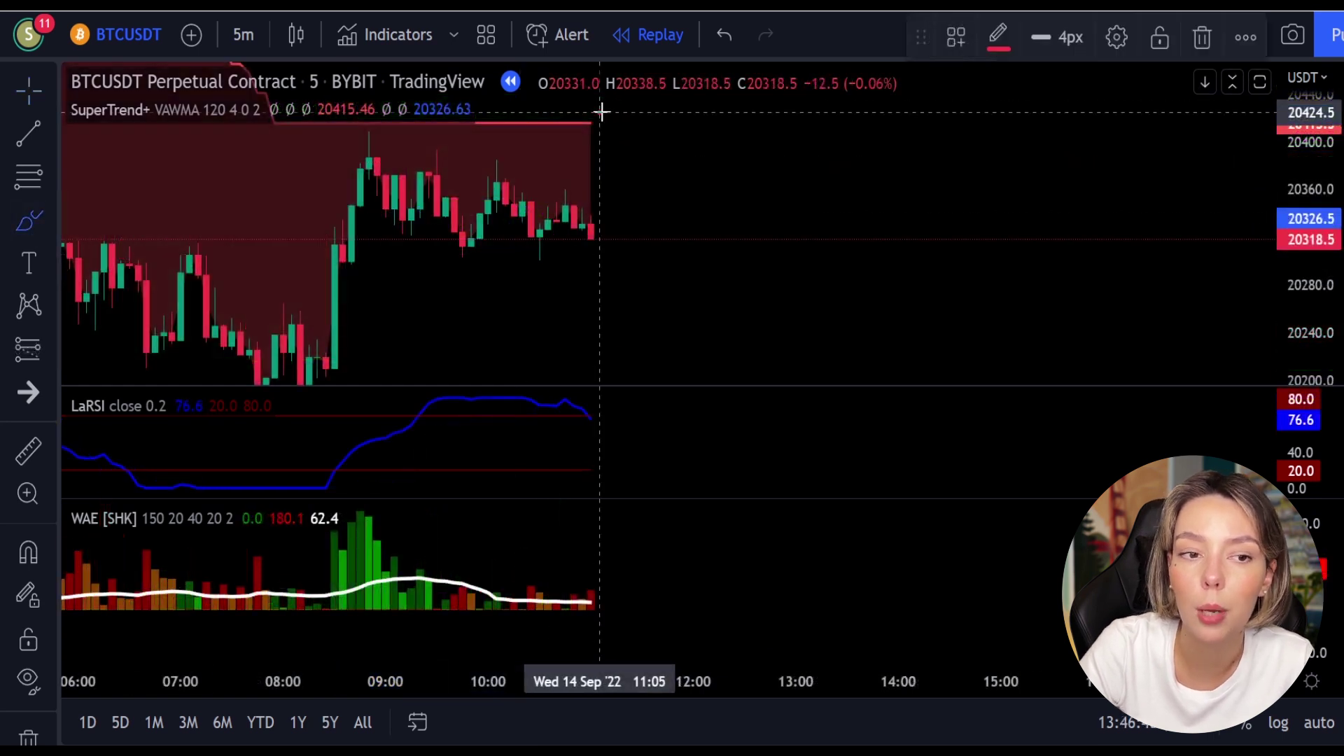
{"action": "mouse_move", "coordinate": [599, 111]}
{"action": "left_mouse_down"}
{"action": "mouse_move", "coordinate": [497, 168]}
{"action": "mouse_move", "coordinate": [681, 126]}
{"action": "mouse_move", "coordinate": [590, 117]}
{"action": "left_mouse_up"}
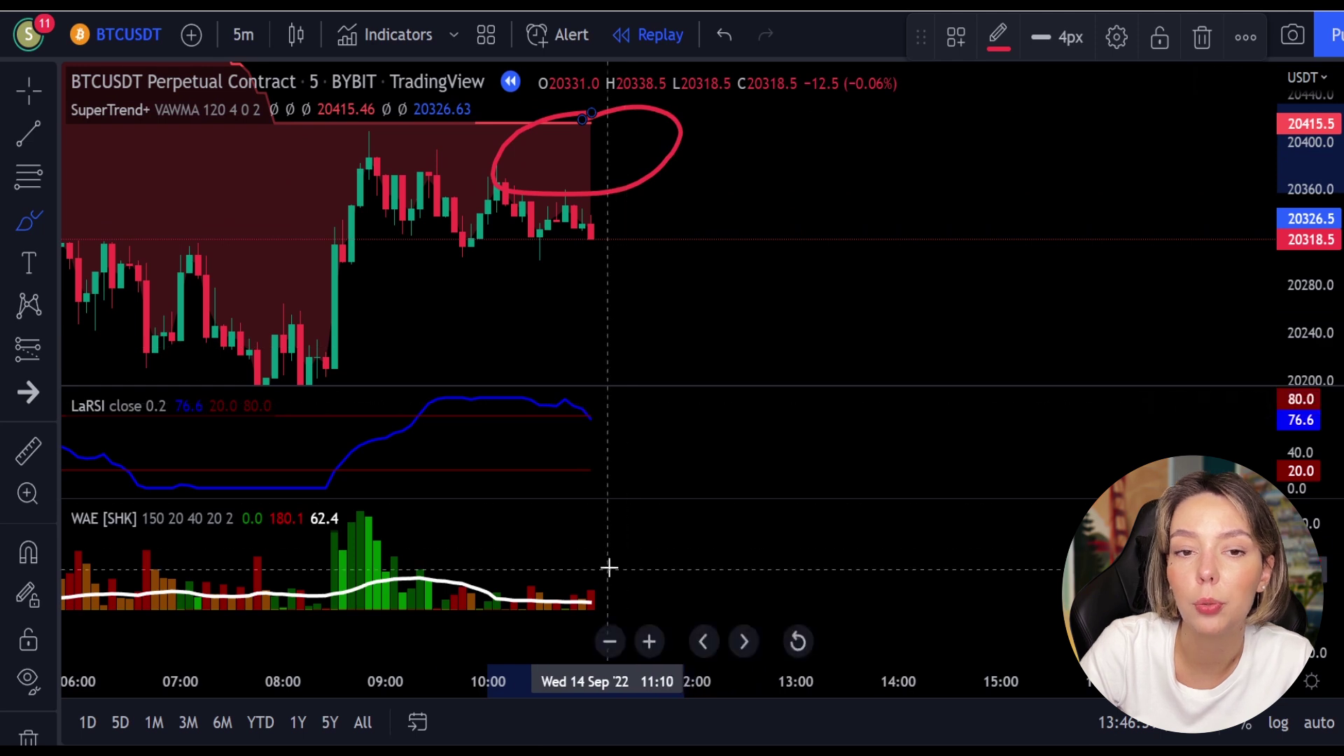
- Loop the WAE bars and LaRSI end in red, undo the loops, and pick Short Position
{"action": "mouse_move", "coordinate": [603, 562]}
{"action": "left_mouse_down"}
{"action": "mouse_move", "coordinate": [543, 590]}
{"action": "mouse_move", "coordinate": [625, 593]}
{"action": "left_mouse_up"}
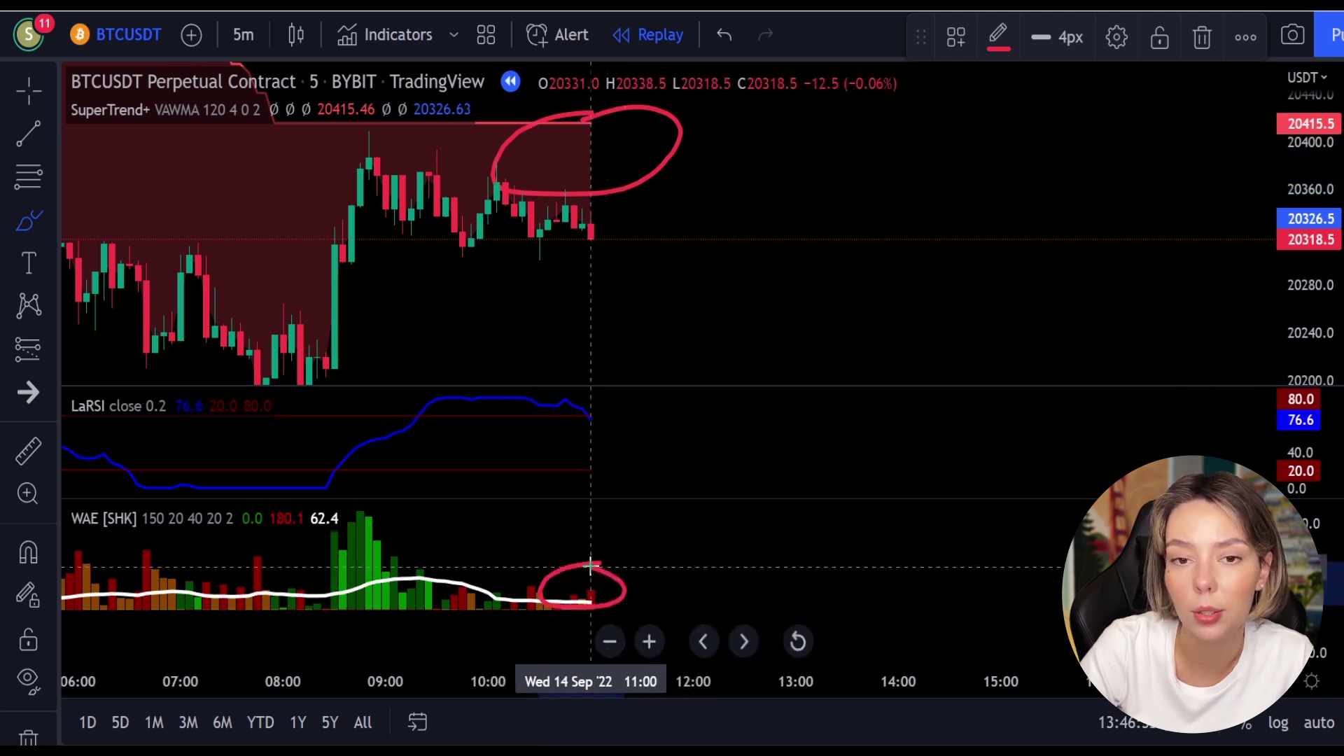
{"action": "mouse_move", "coordinate": [604, 406]}
{"action": "left_mouse_down"}
{"action": "mouse_move", "coordinate": [575, 413]}
{"action": "mouse_move", "coordinate": [581, 429]}
{"action": "mouse_move", "coordinate": [617, 410]}
{"action": "left_mouse_up"}
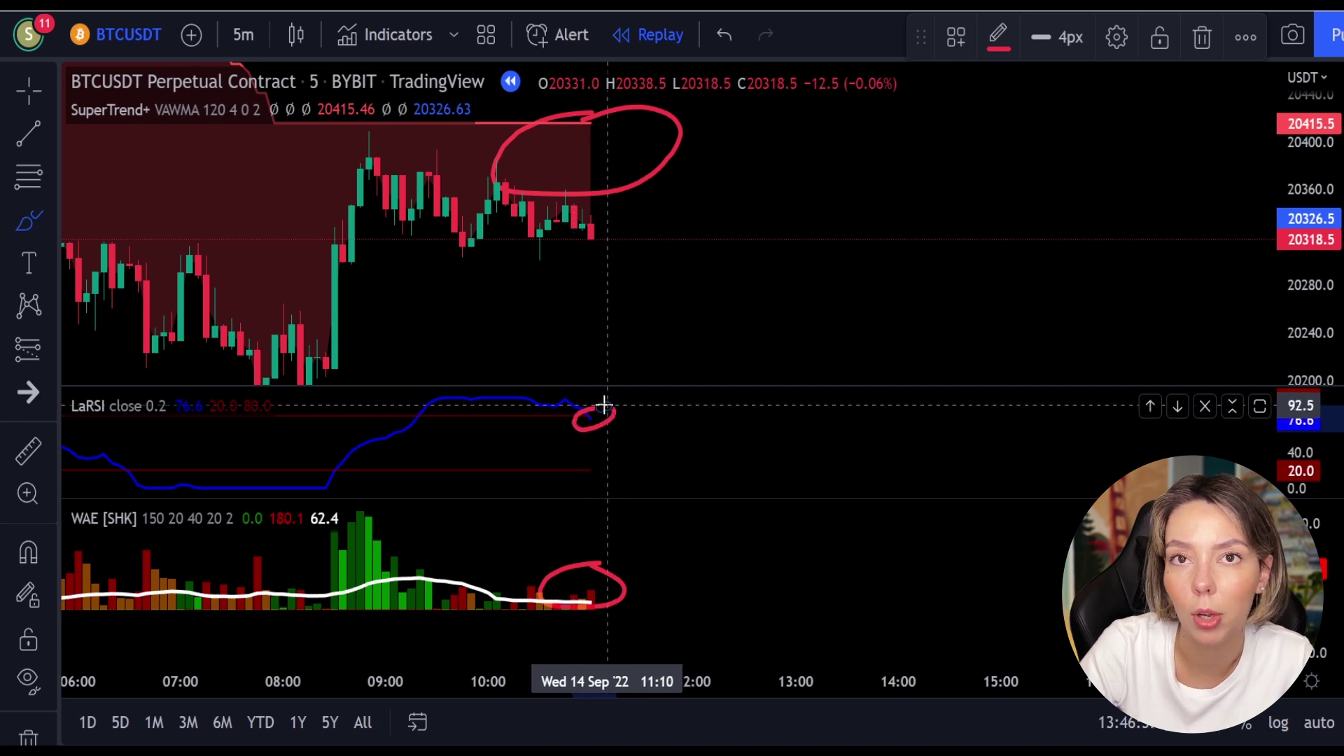
{"action": "key", "text": "ctrl+z"}
{"action": "key", "text": "ctrl+z"}
{"action": "key", "text": "ctrl+z"}
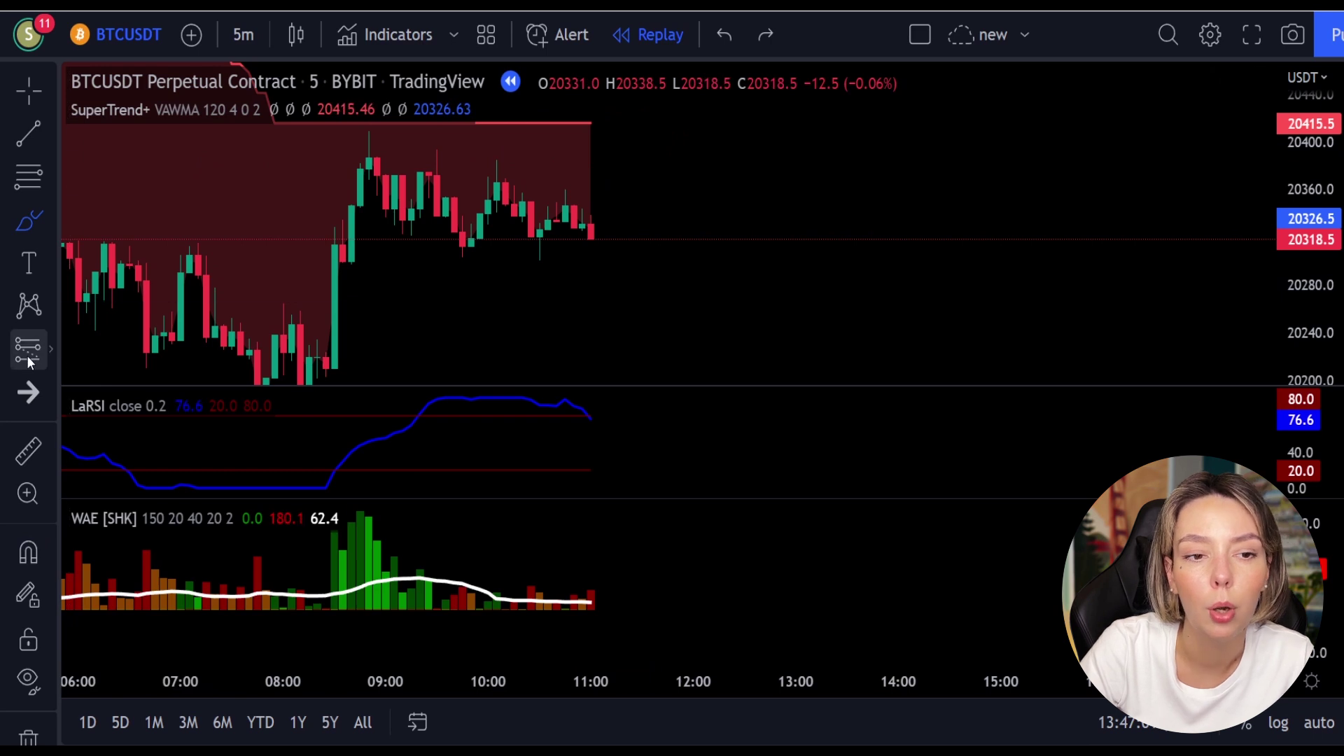
{"action": "mouse_move", "coordinate": [26, 355]}
{"action": "left_click", "coordinate": [149, 375]}
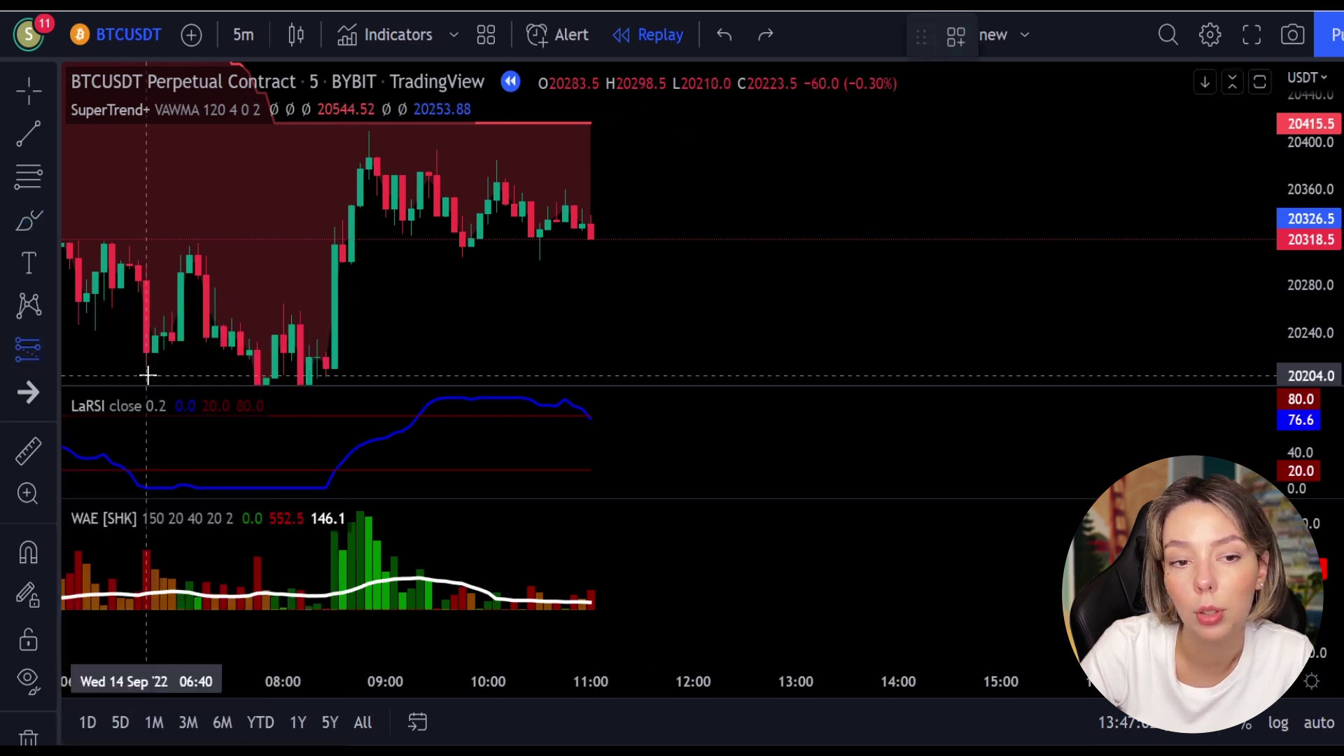
- Place a short at 20330.5 with stop 20361.5 and target 20284 for 1.5 risk-reward
{"action": "left_click", "coordinate": [596, 225]}
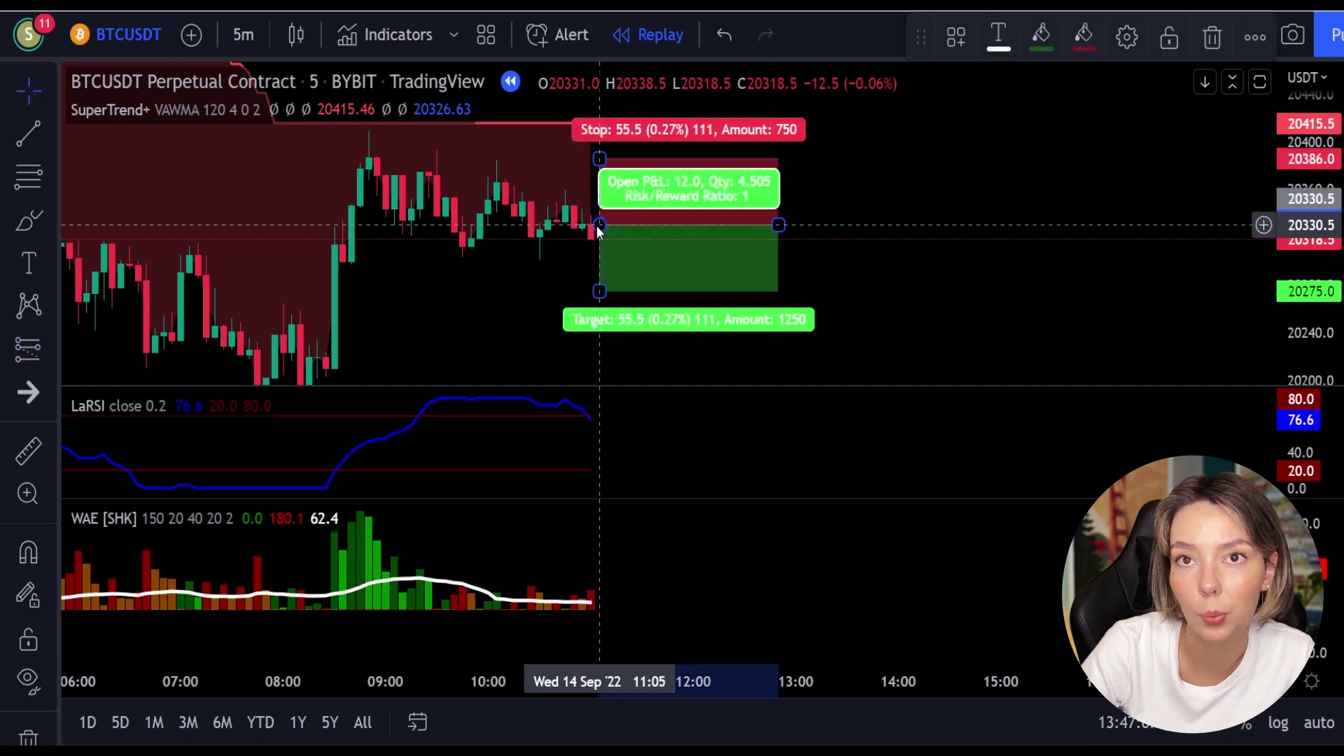
{"action": "left_click_drag", "start_coordinate": [599, 159], "coordinate": [600, 199]}
{"action": "left_click_drag", "start_coordinate": [599, 291], "coordinate": [610, 280]}
{"action": "left_click_drag", "start_coordinate": [600, 198], "coordinate": [599, 187]}
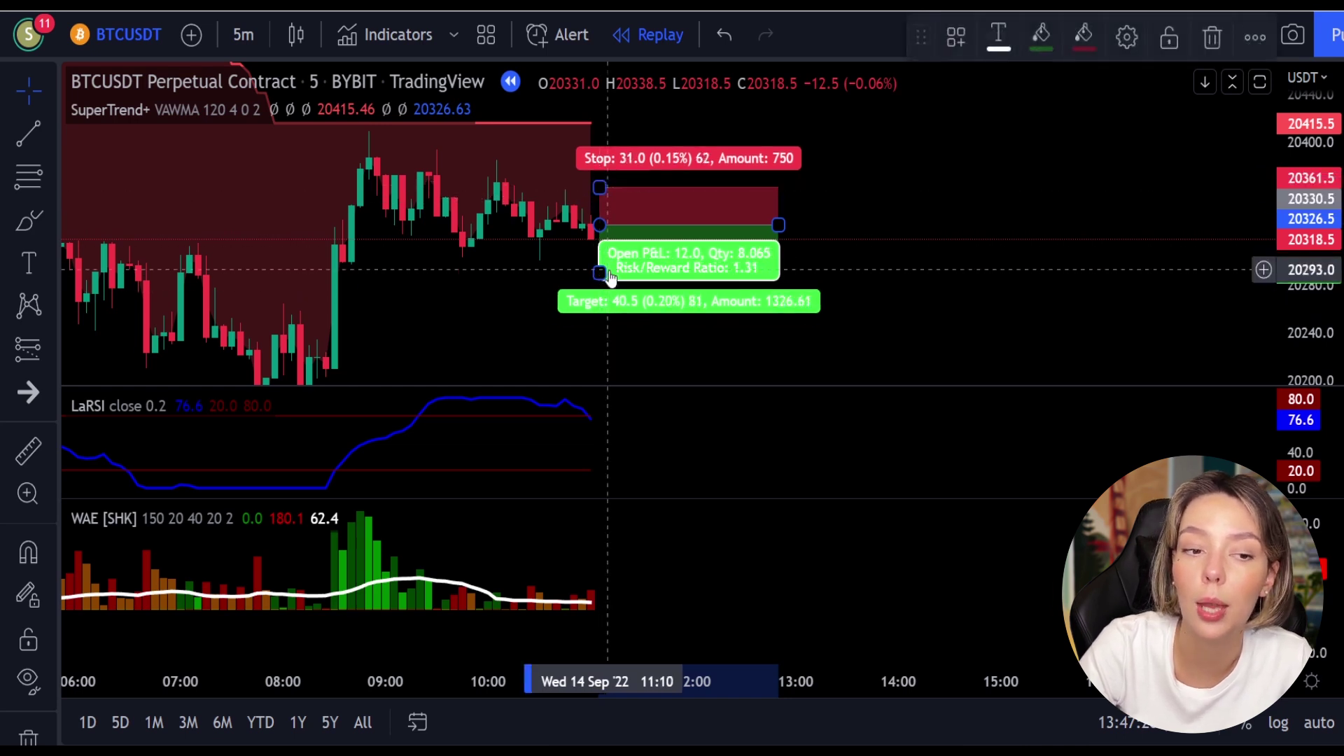
{"action": "left_click_drag", "start_coordinate": [599, 271], "coordinate": [599, 280]}
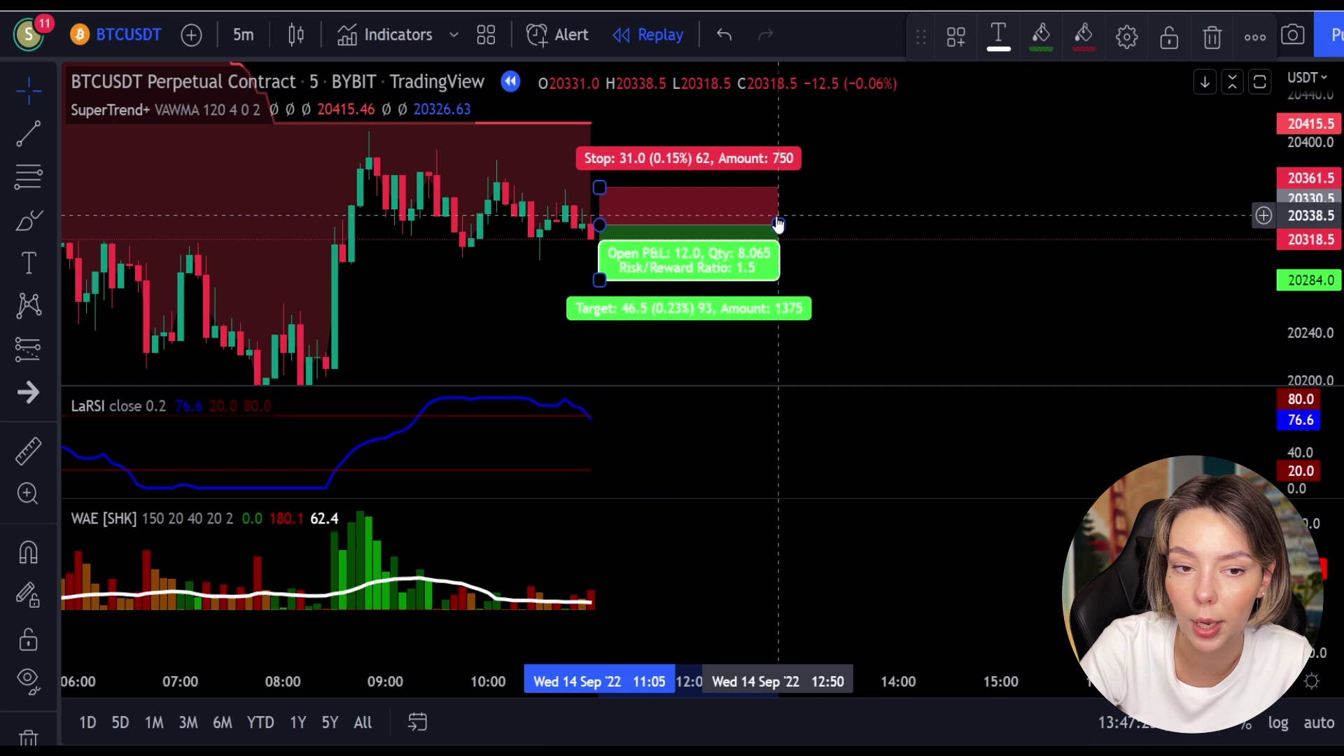
{"action": "left_click", "coordinate": [783, 405]}
- Replay until the short hits target for 46.5 P&L, then narrow the box to the exit
{"action": "key", "text": "shift+Down"}
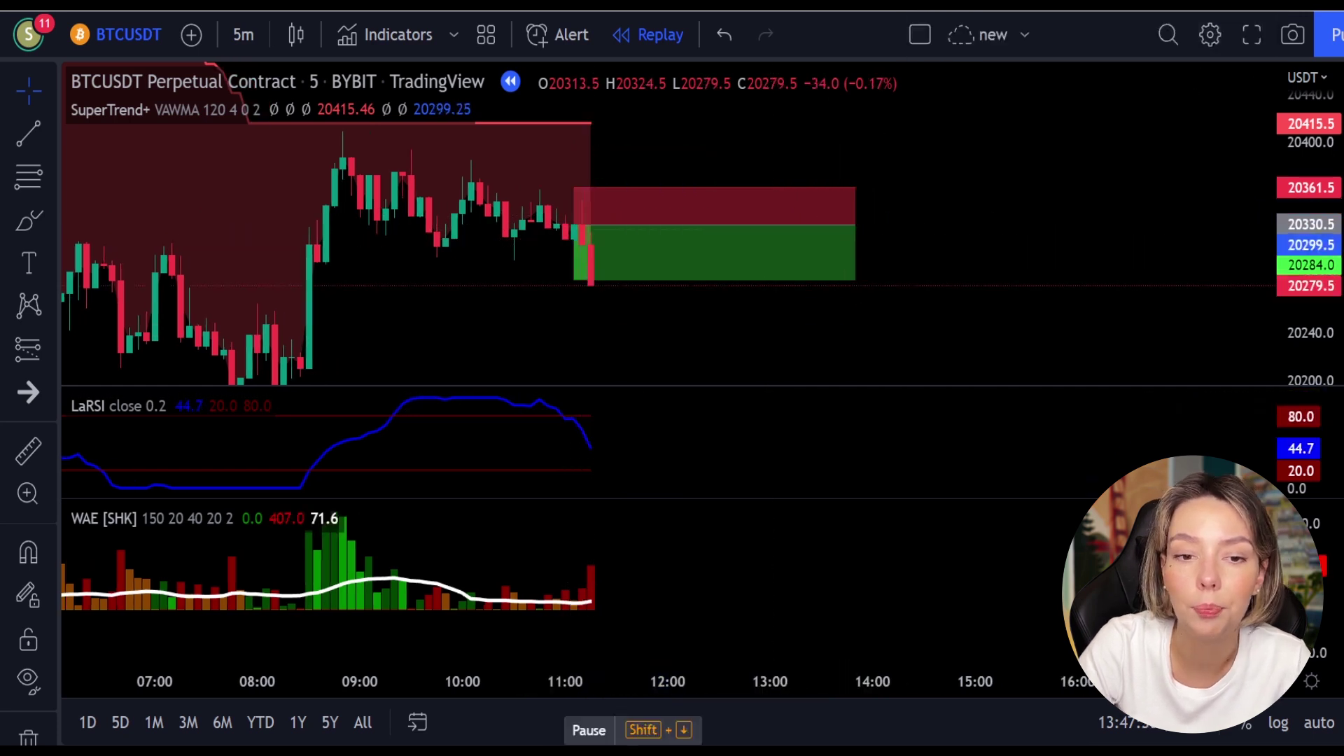
{"action": "key", "text": "shift+Down"}
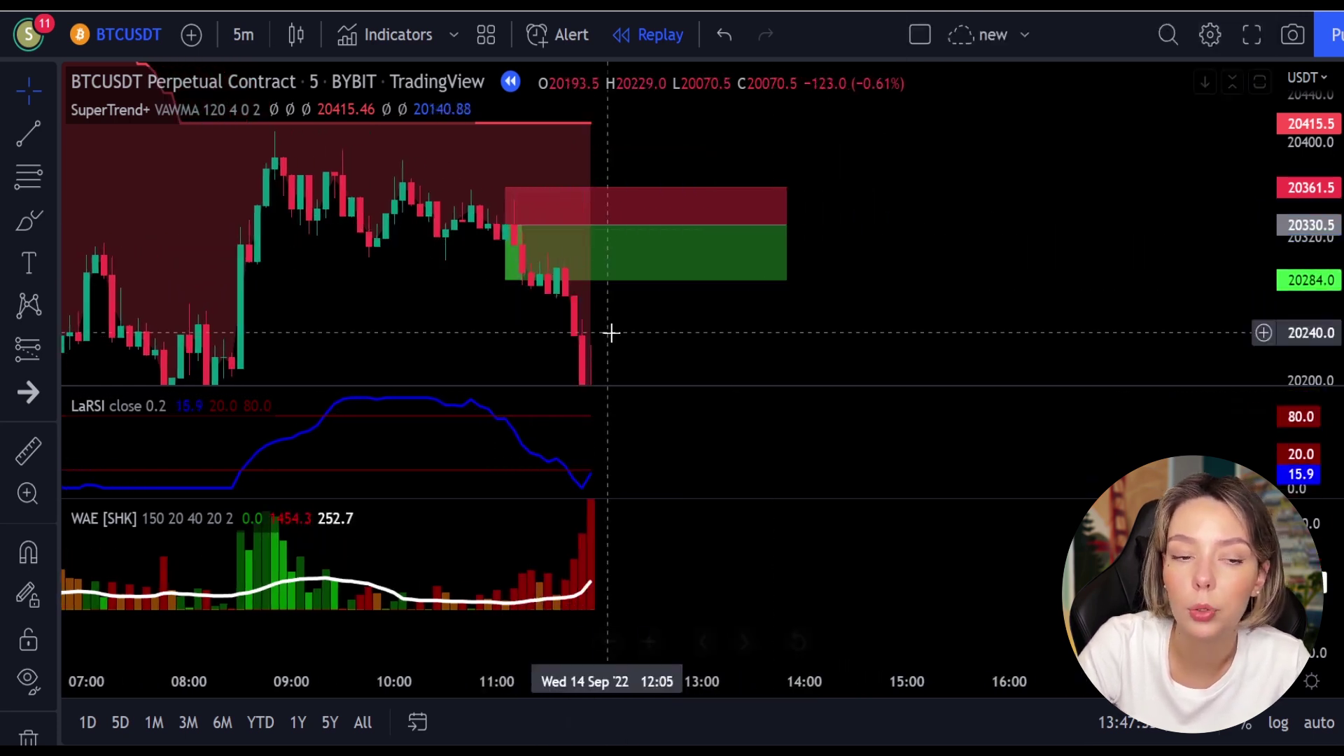
{"action": "left_click", "coordinate": [600, 277]}
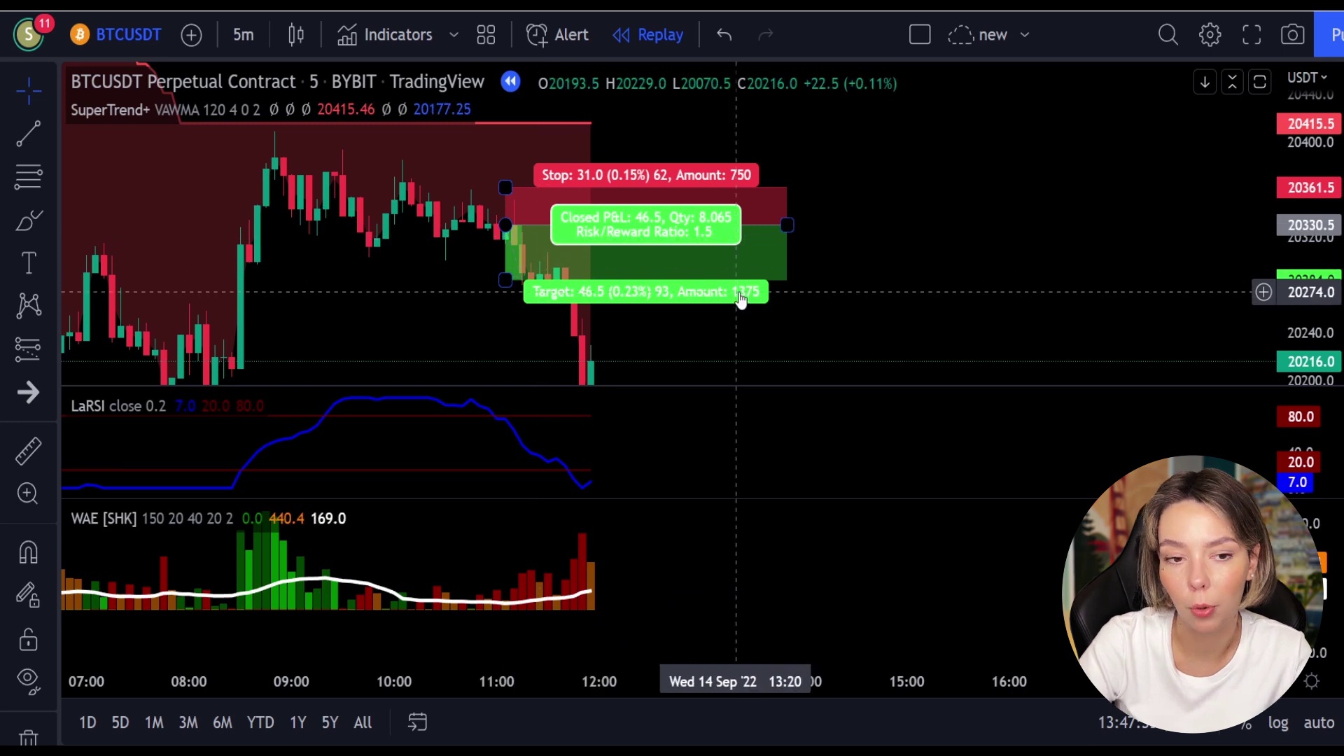
{"action": "mouse_move", "coordinate": [785, 226]}
{"action": "left_mouse_down"}
{"action": "mouse_move", "coordinate": [576, 249]}
{"action": "mouse_move", "coordinate": [522, 279]}
{"action": "left_mouse_up"}
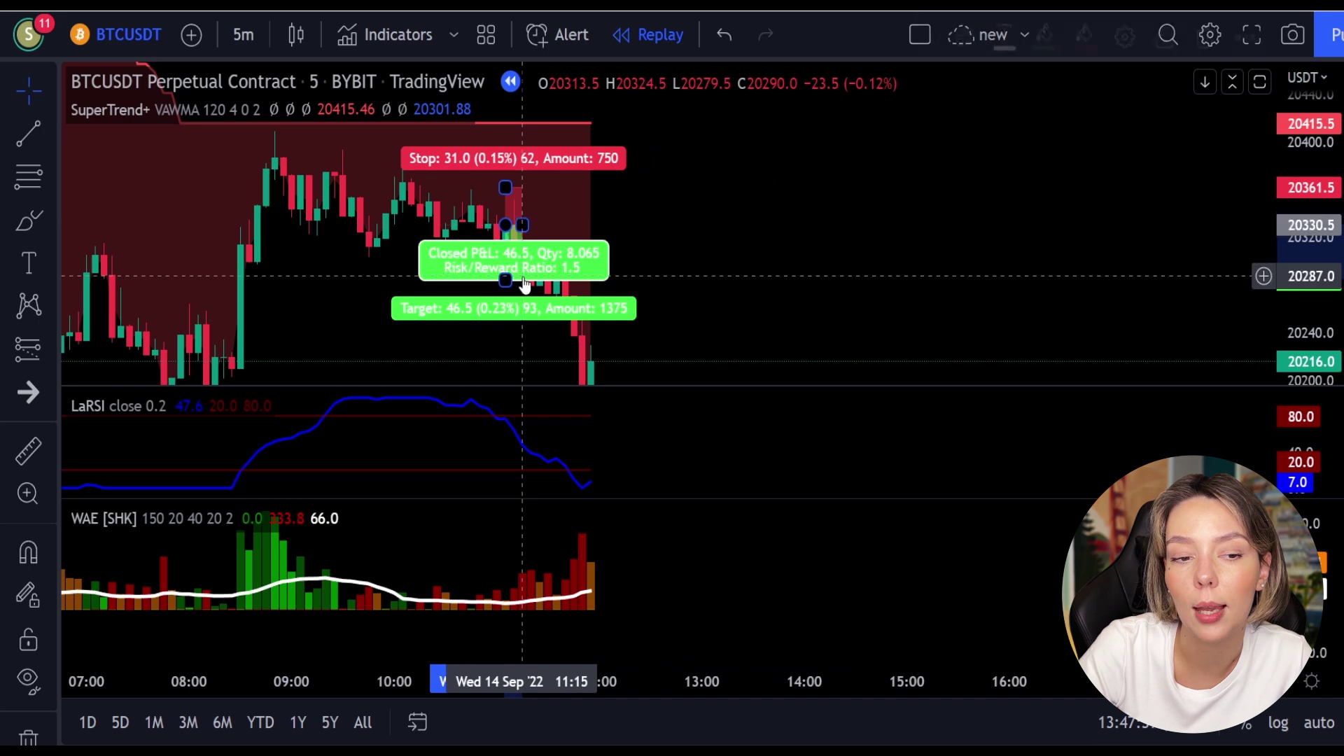
{"action": "left_click", "coordinate": [749, 159]}
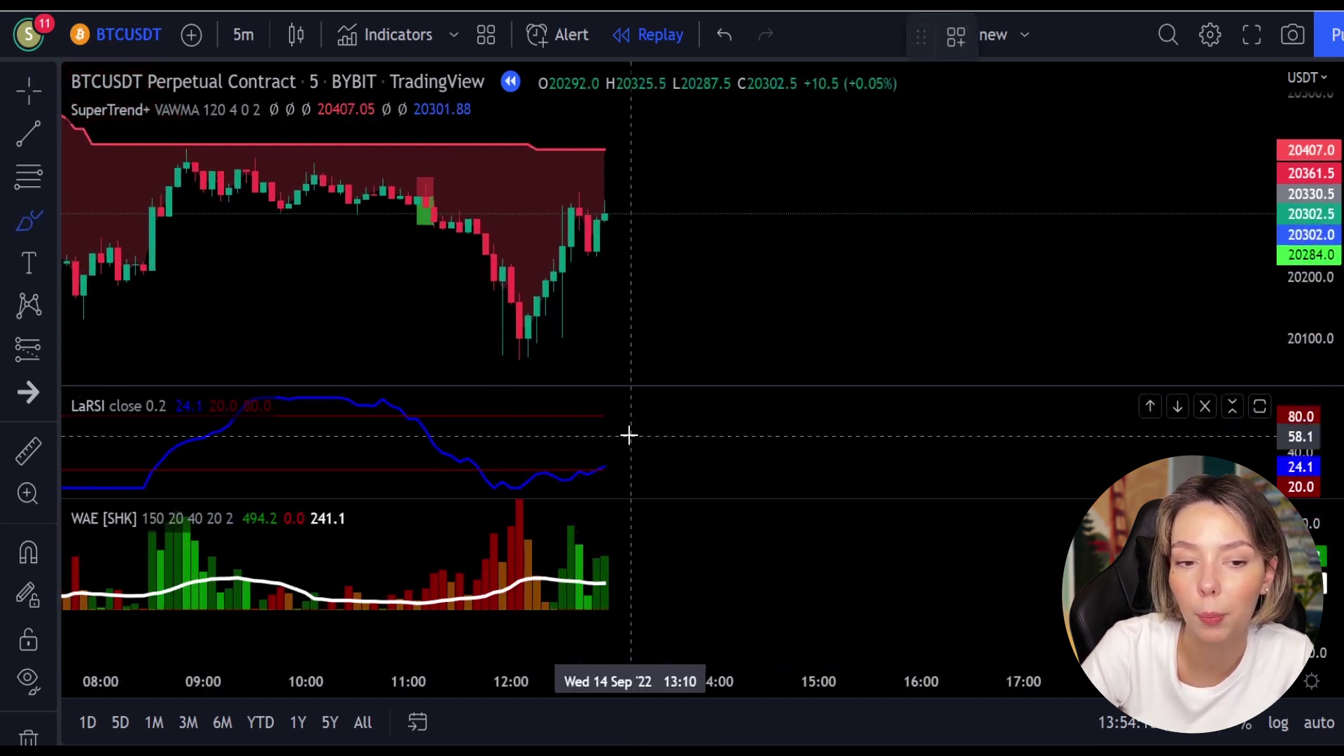
- Mark the latest WAE bars, LaRSI end and SuperTrend line with red circles, then resume the replay
{"action": "mouse_move", "coordinate": [619, 513]}
{"action": "left_mouse_down"}
{"action": "mouse_move", "coordinate": [560, 532]}
{"action": "mouse_move", "coordinate": [594, 572]}
{"action": "mouse_move", "coordinate": [625, 530]}
{"action": "left_mouse_up"}
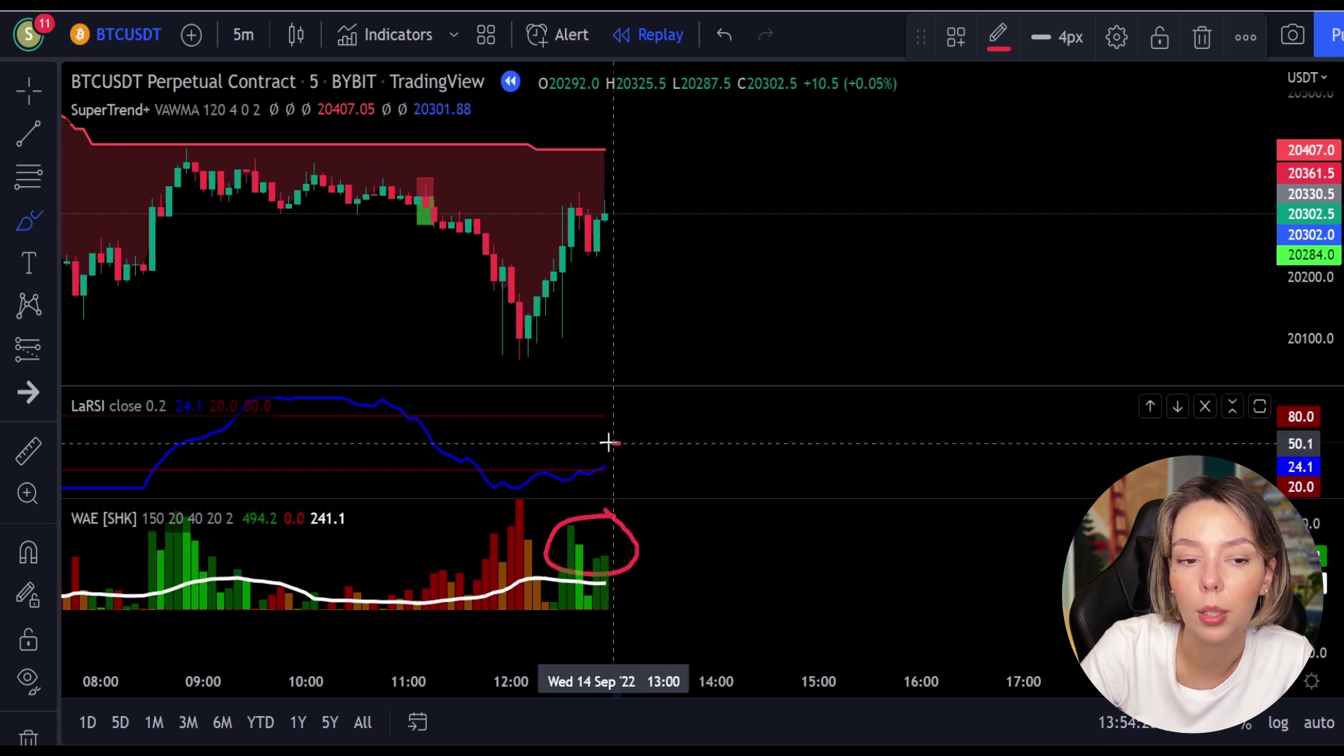
{"action": "mouse_move", "coordinate": [607, 442]}
{"action": "left_mouse_down"}
{"action": "mouse_move", "coordinate": [600, 471]}
{"action": "mouse_move", "coordinate": [633, 450]}
{"action": "mouse_move", "coordinate": [605, 435]}
{"action": "left_mouse_up"}
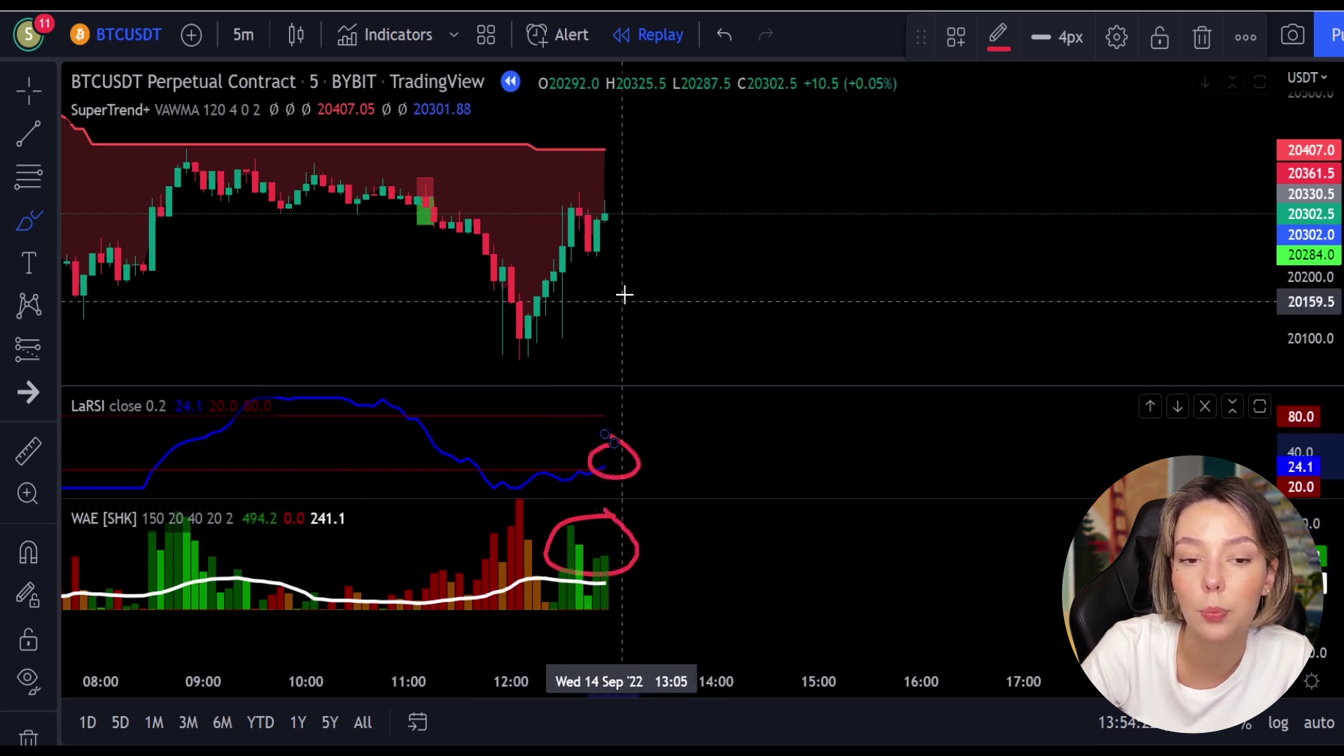
{"action": "mouse_move", "coordinate": [587, 150]}
{"action": "left_mouse_down"}
{"action": "mouse_move", "coordinate": [552, 189]}
{"action": "mouse_move", "coordinate": [580, 149]}
{"action": "mouse_move", "coordinate": [511, 193]}
{"action": "left_mouse_up"}
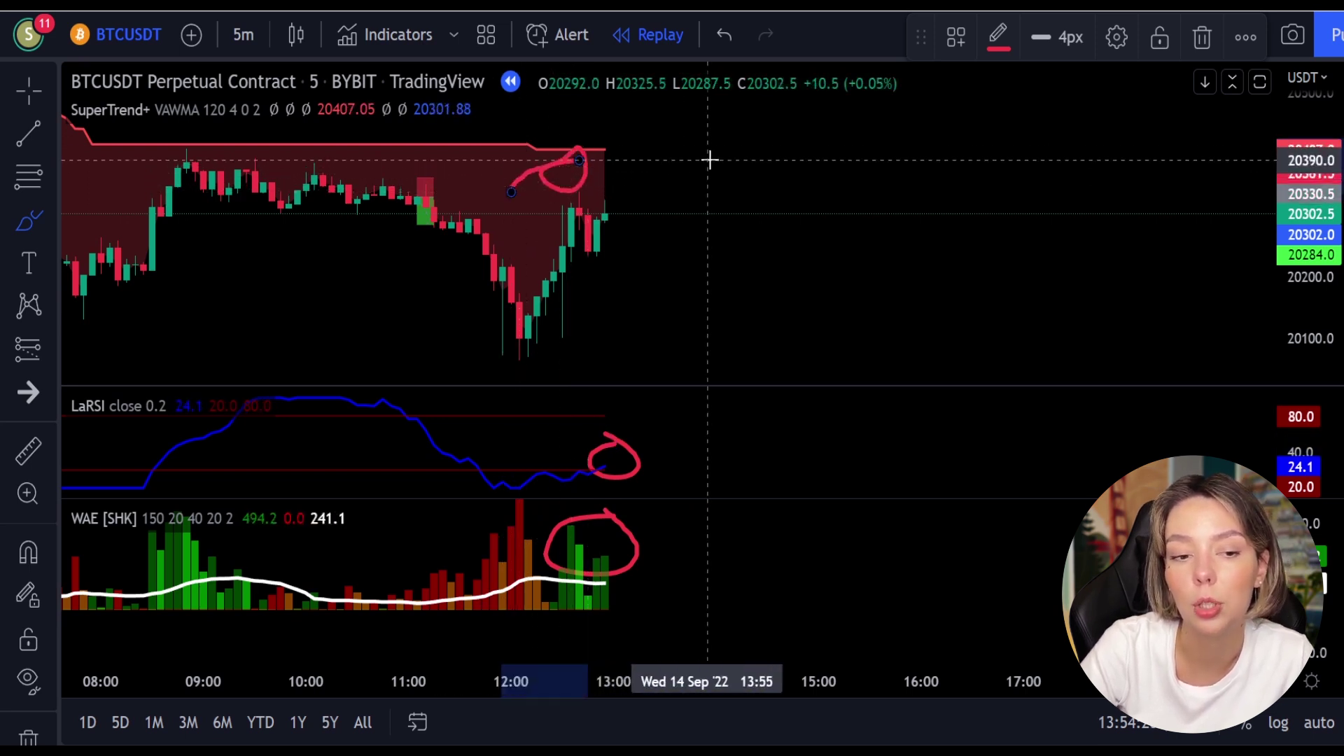
{"action": "left_click_drag", "start_coordinate": [715, 160], "coordinate": [905, 232]}
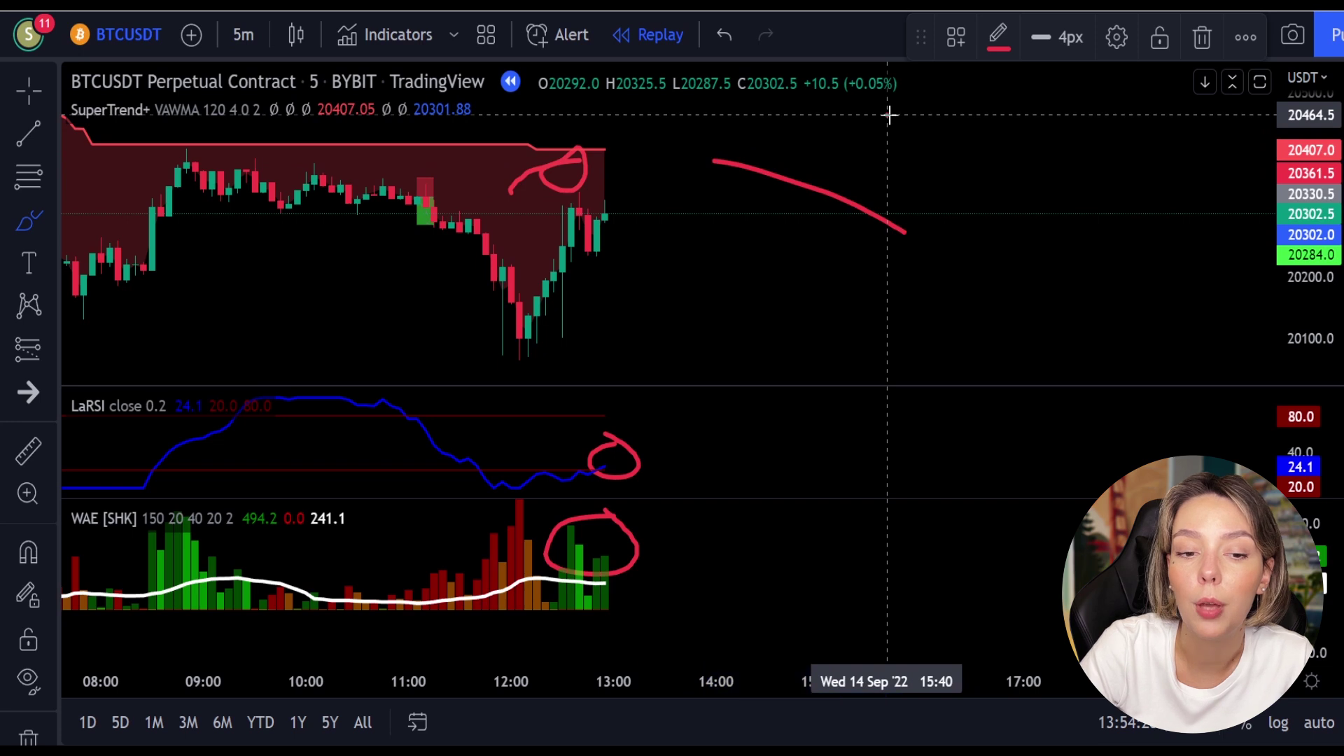
{"action": "left_click_drag", "start_coordinate": [886, 117], "coordinate": [756, 284]}
{"action": "key", "text": "ctrl+z"}
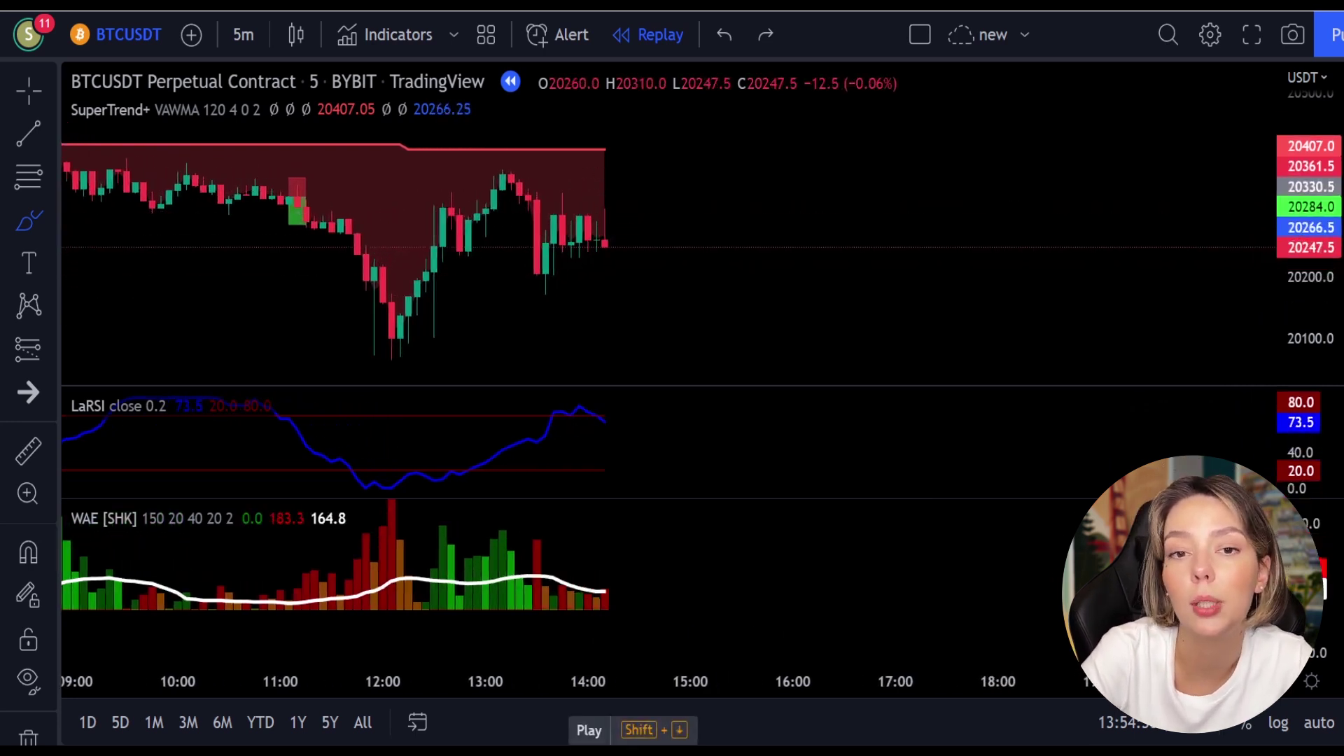
{"action": "left_click", "coordinate": [588, 730]}
- Stop the replay, erase the WAE spike circles, and advance to a fresh 8 Sep session near 04:10
{"action": "left_click", "coordinate": [588, 730]}
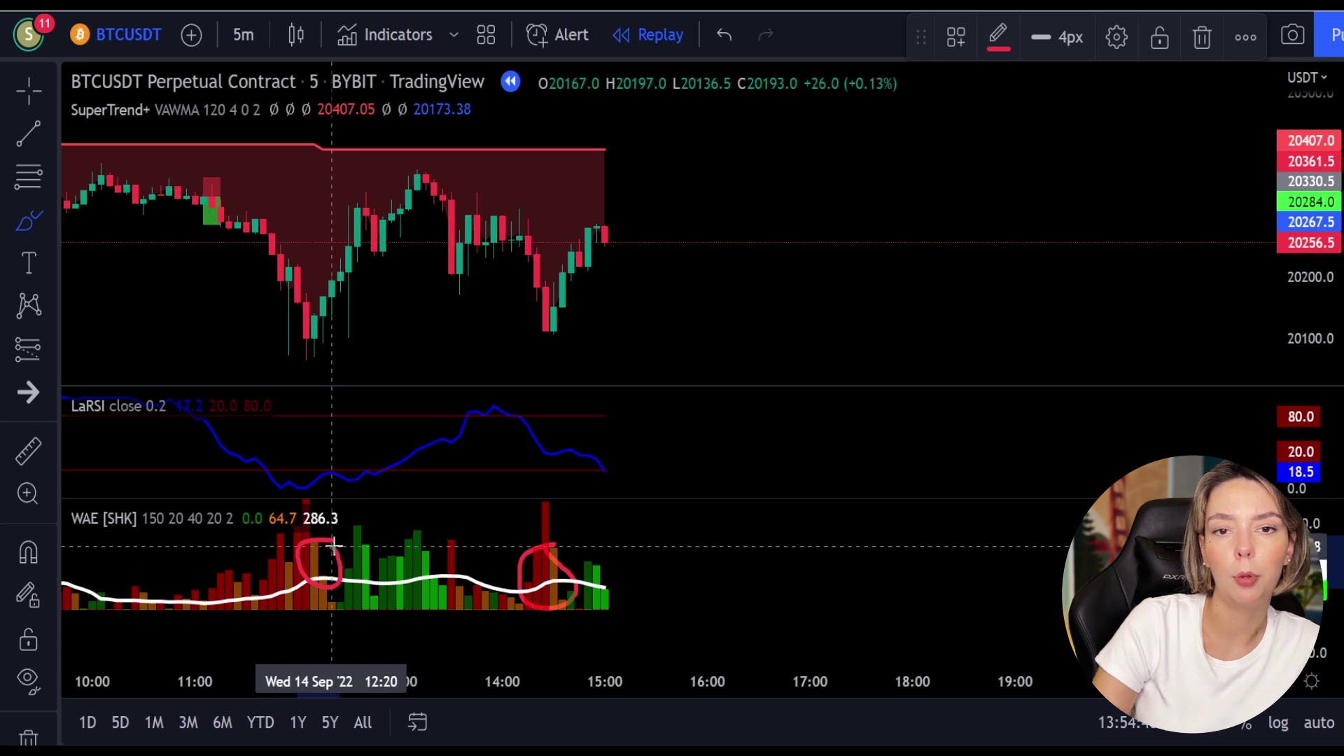
{"action": "key", "text": "ctrl+z"}
{"action": "key", "text": "ctrl+z"}
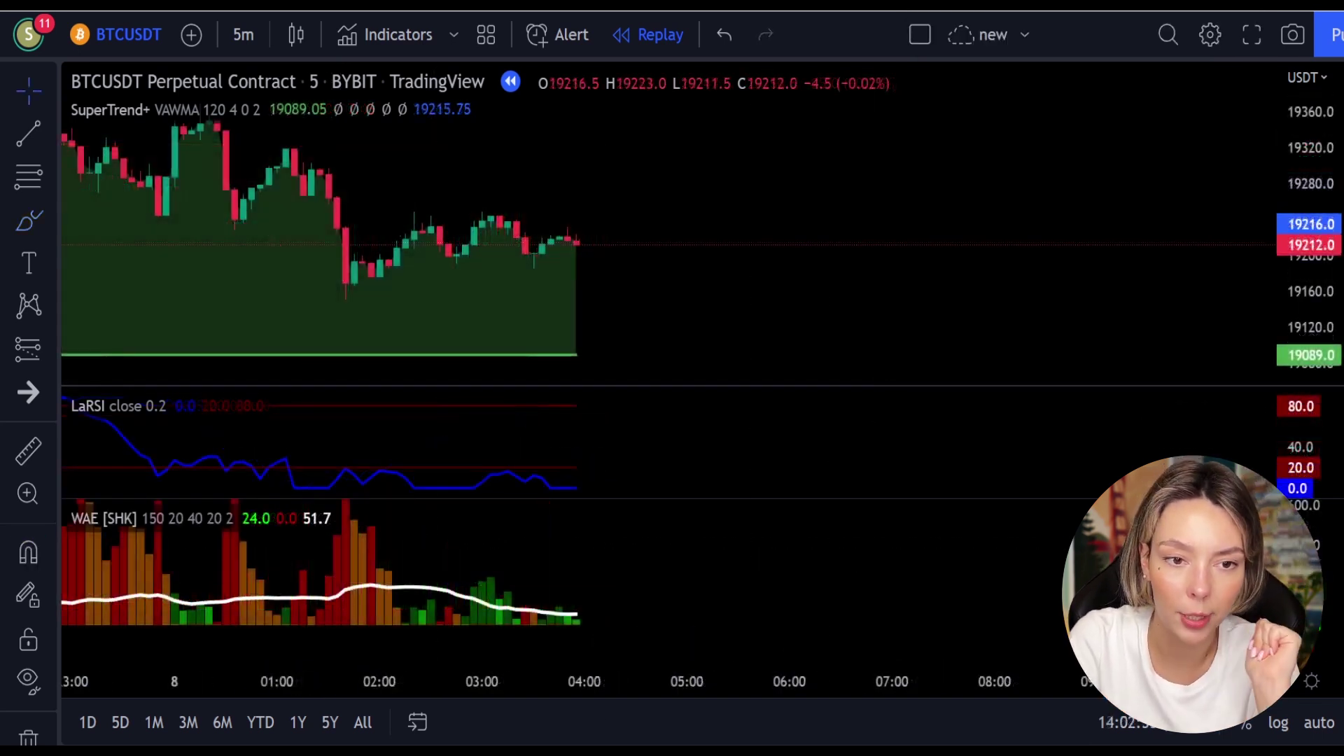
{"action": "key", "text": "shift+Down"}
{"action": "key", "text": "shift+Down"}
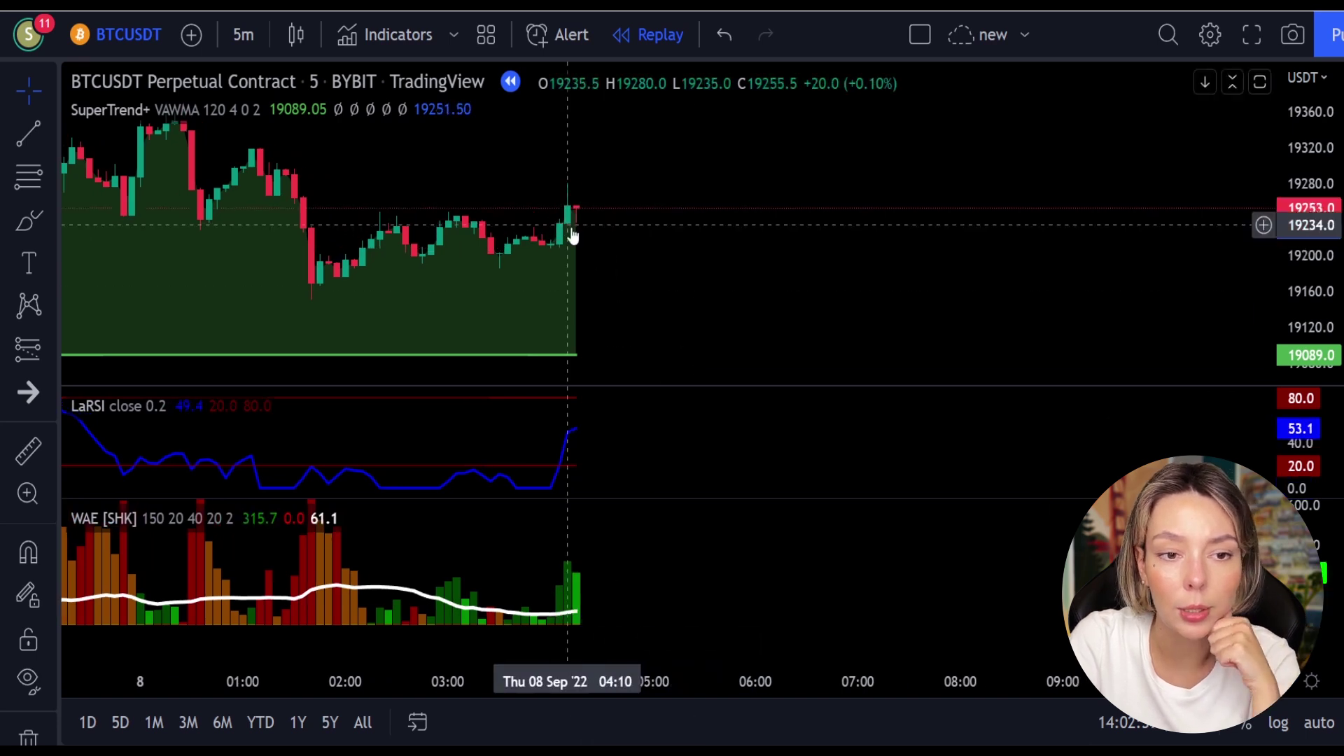
- Brush-circle the 8 Sep setup, undo both circles, and select the Long Position tool
{"action": "left_click", "coordinate": [28, 221]}
{"action": "mouse_move", "coordinate": [598, 277]}
{"action": "left_mouse_down"}
{"action": "mouse_move", "coordinate": [528, 274]}
{"action": "mouse_move", "coordinate": [575, 316]}
{"action": "left_mouse_up"}
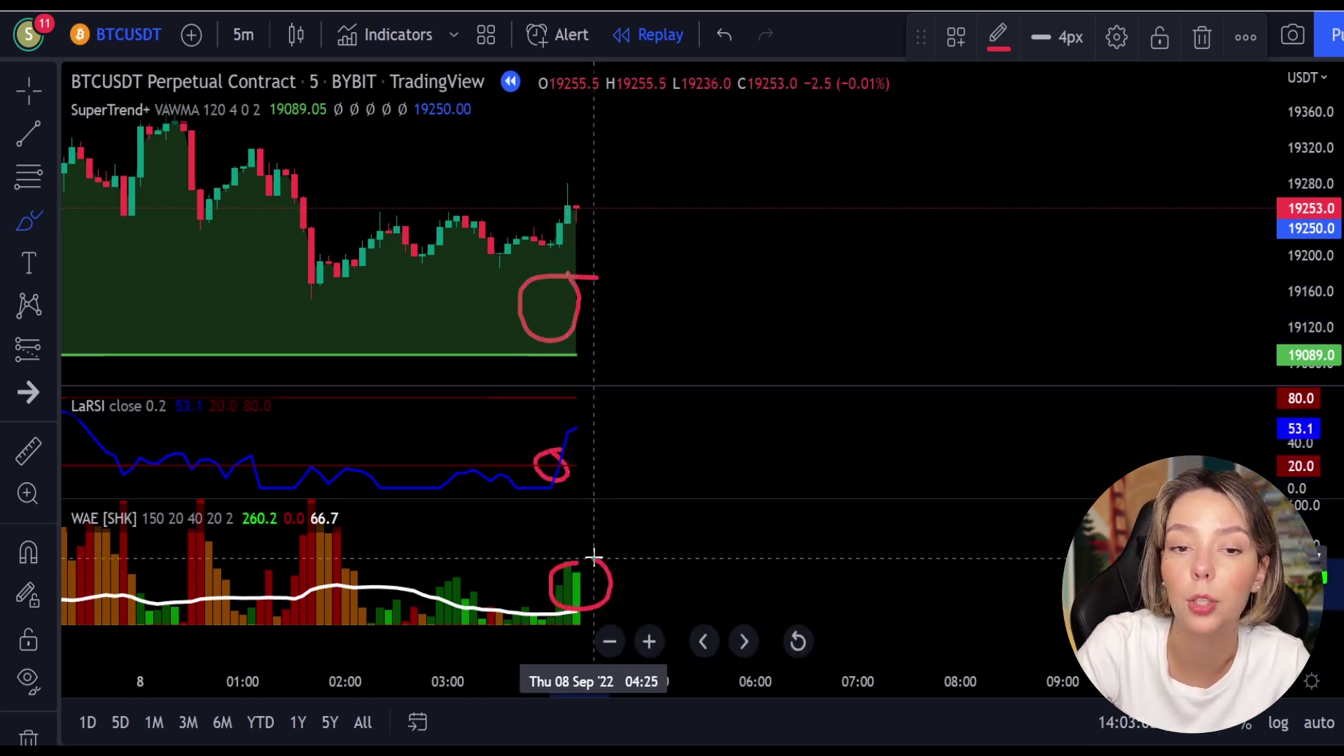
{"action": "key", "text": "ctrl+z"}
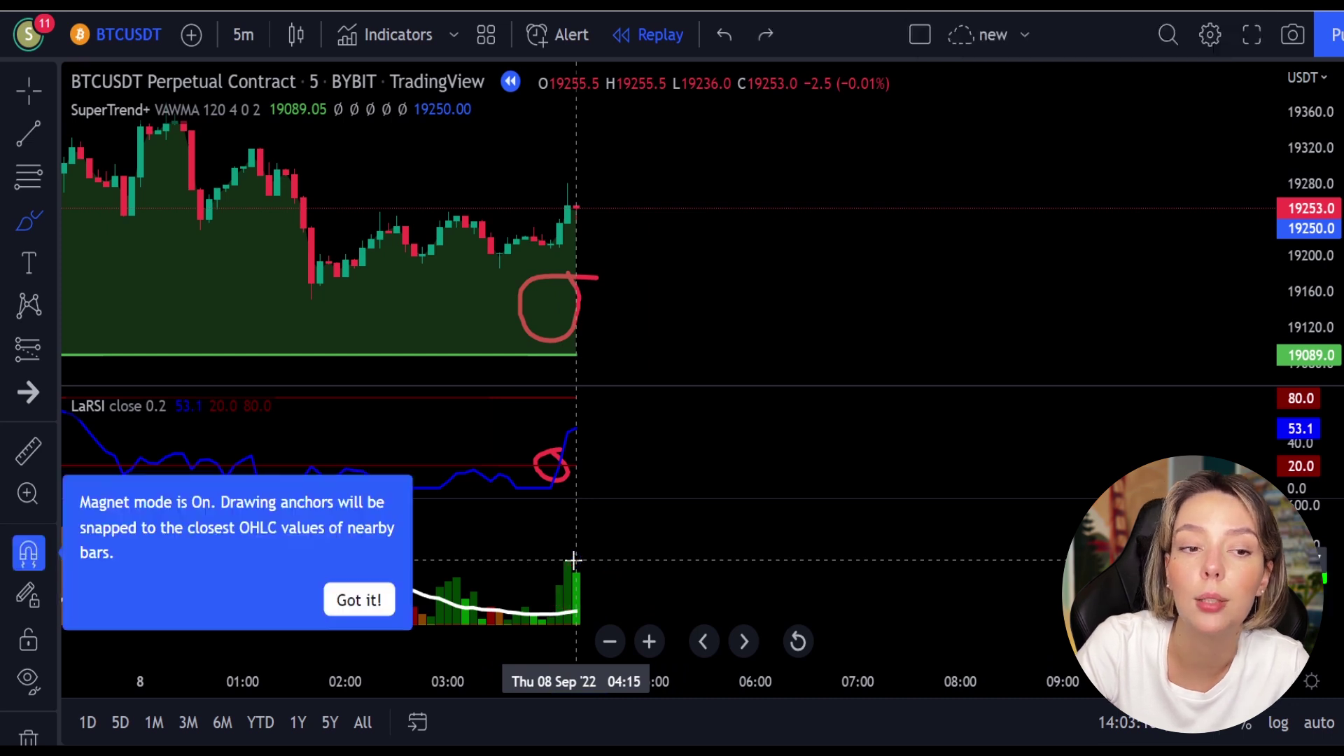
{"action": "key", "text": "ctrl+z"}
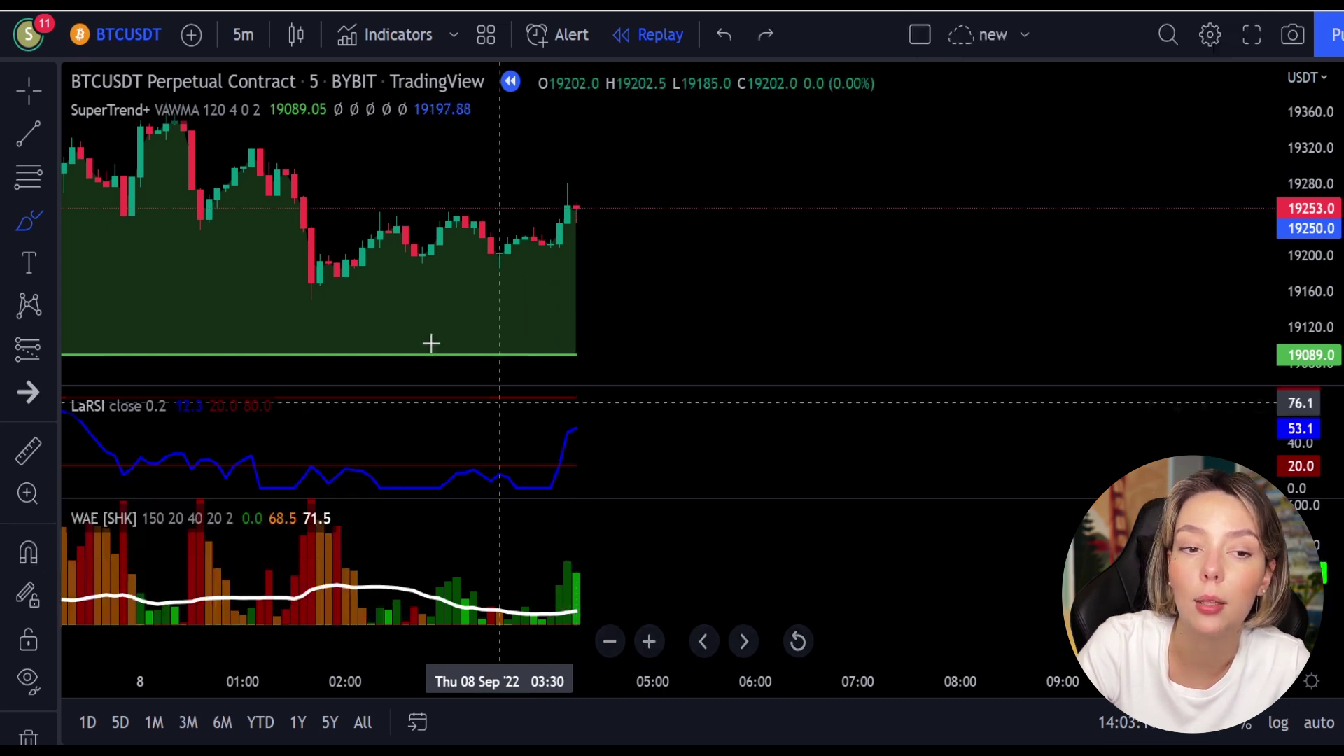
{"action": "left_click", "coordinate": [41, 352]}
{"action": "left_click", "coordinate": [113, 346]}
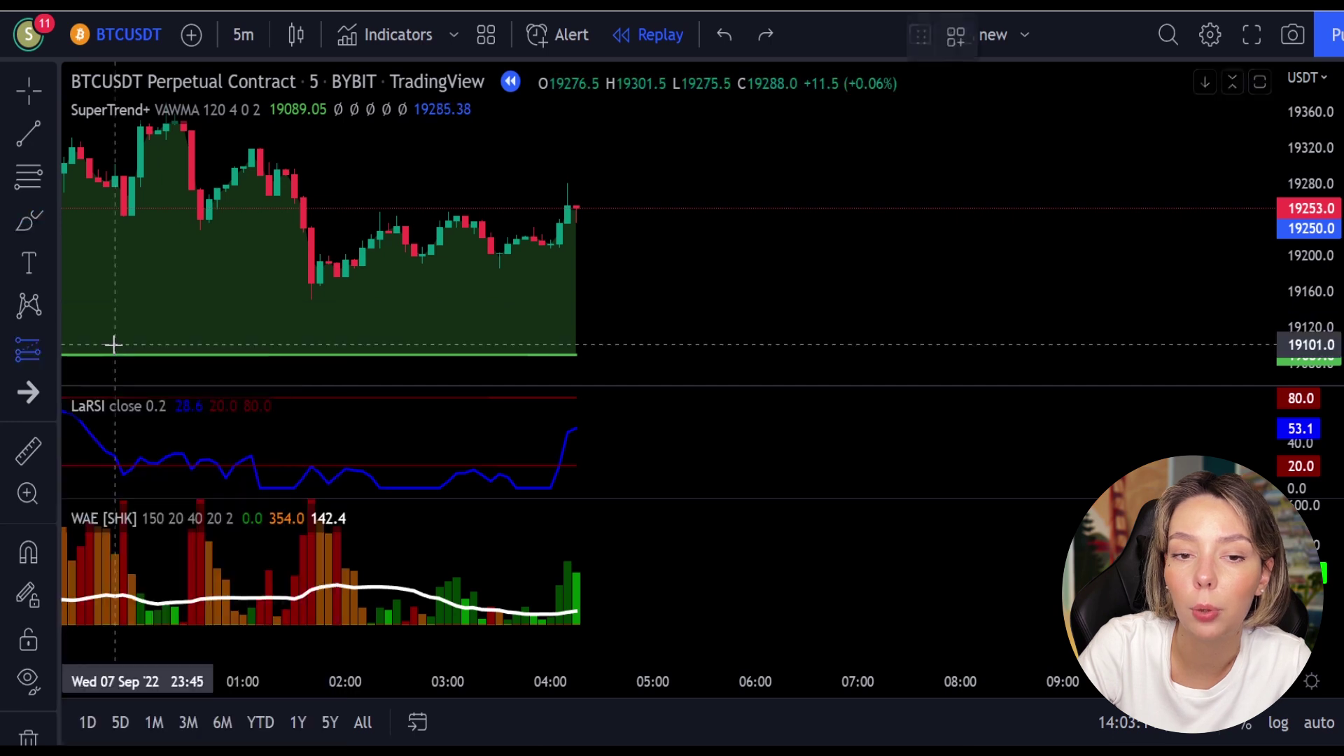
- Place a long at 19251.5 with stop 19180.5 and target 19359, then replay until it hits target
{"action": "left_click", "coordinate": [577, 209]}
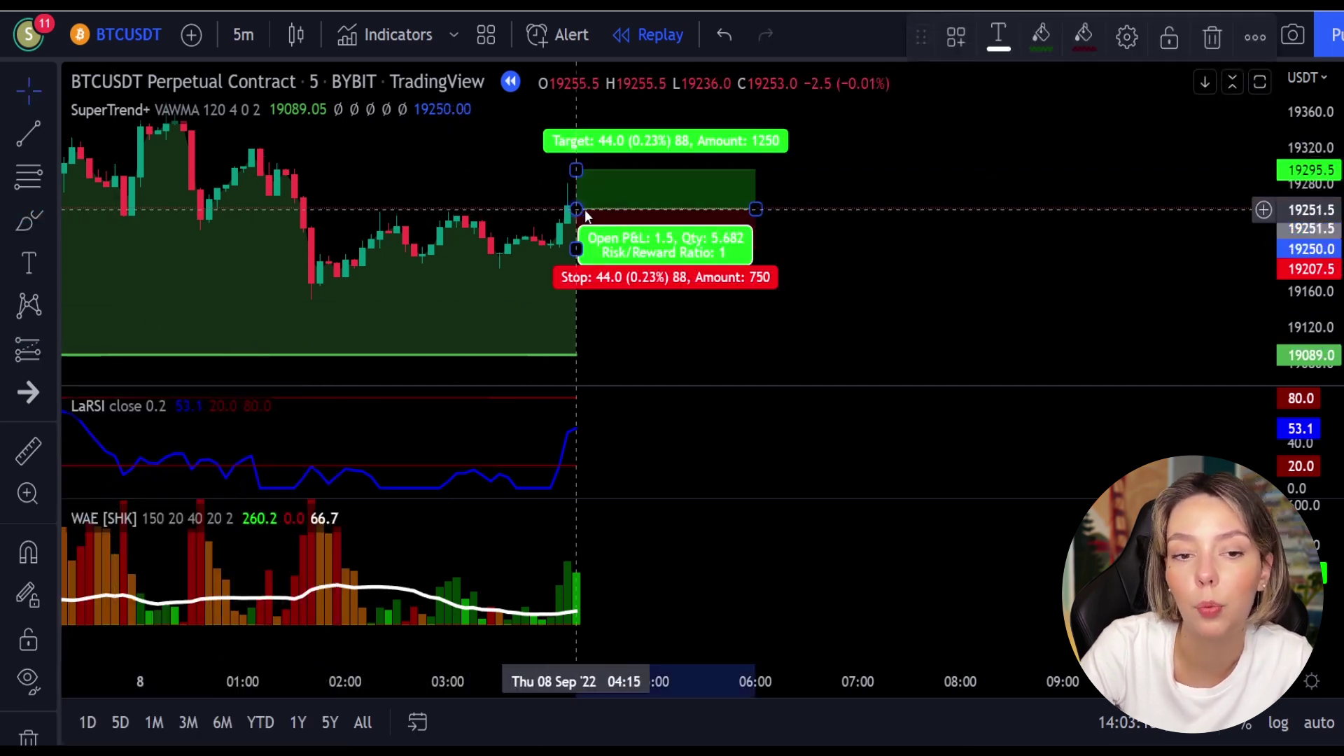
{"action": "left_click_drag", "start_coordinate": [576, 250], "coordinate": [581, 273]}
{"action": "left_click_drag", "start_coordinate": [821, 183], "coordinate": [822, 288]}
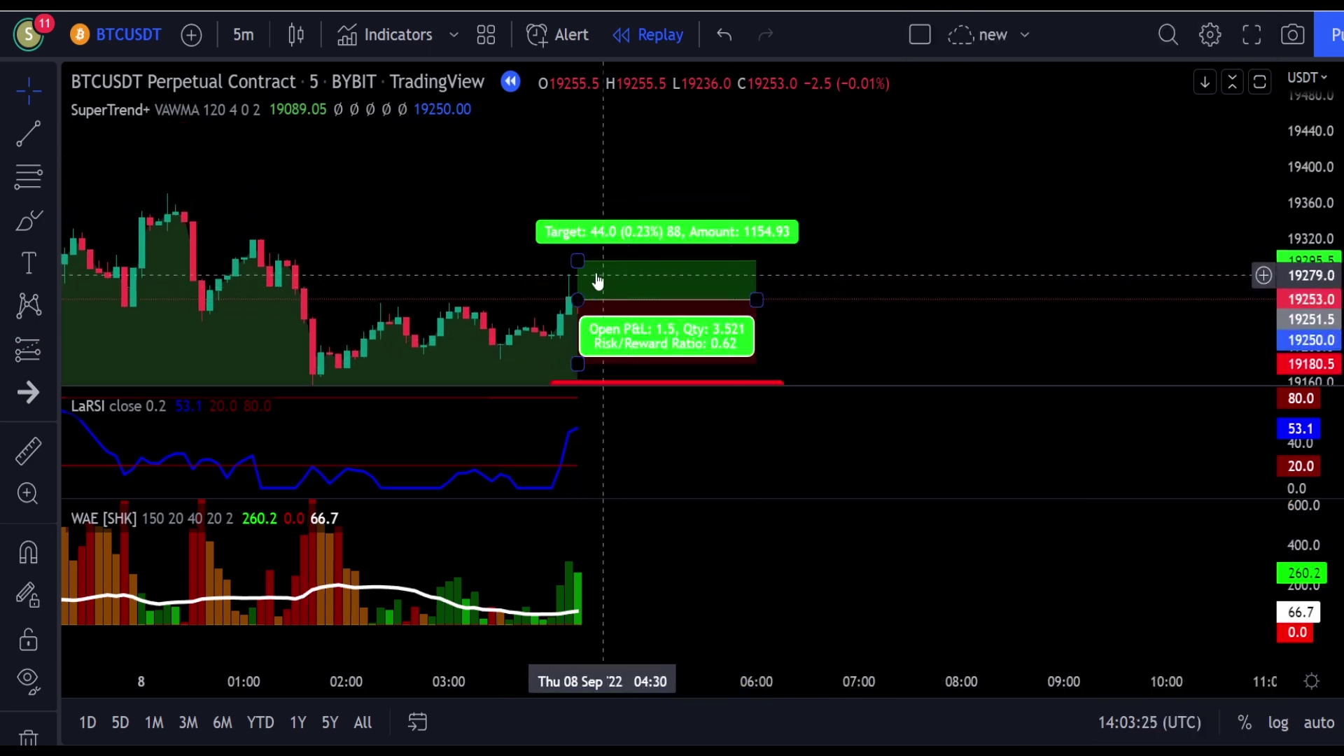
{"action": "left_click_drag", "start_coordinate": [580, 259], "coordinate": [589, 199]}
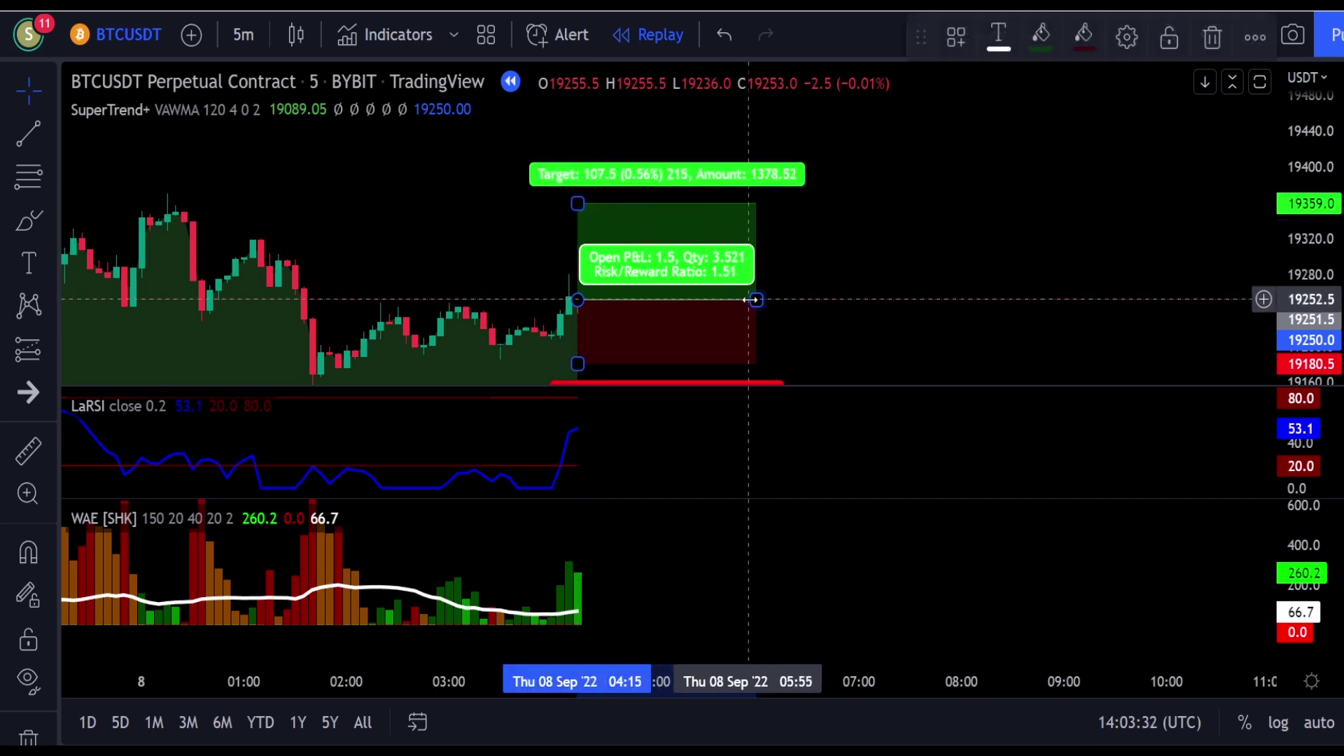
{"action": "left_click_drag", "start_coordinate": [756, 300], "coordinate": [961, 284]}
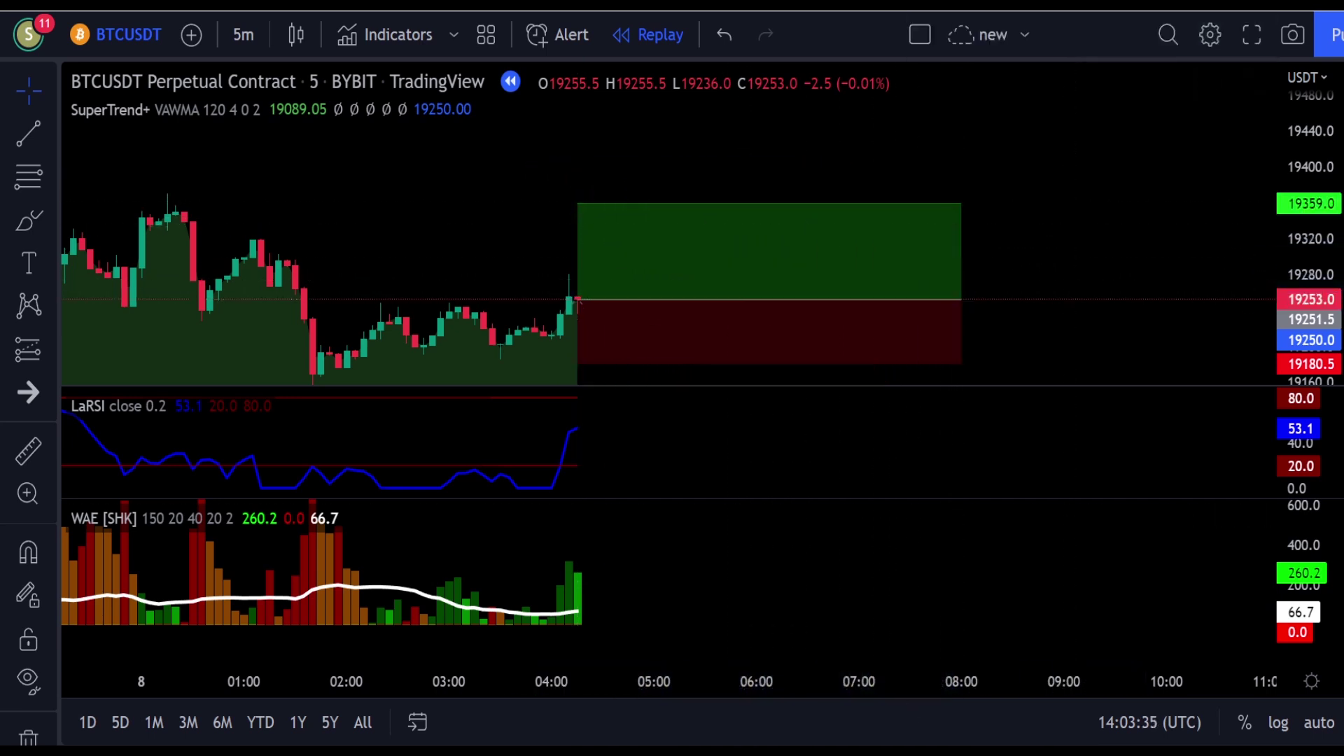
{"action": "key", "text": "shift+Down"}
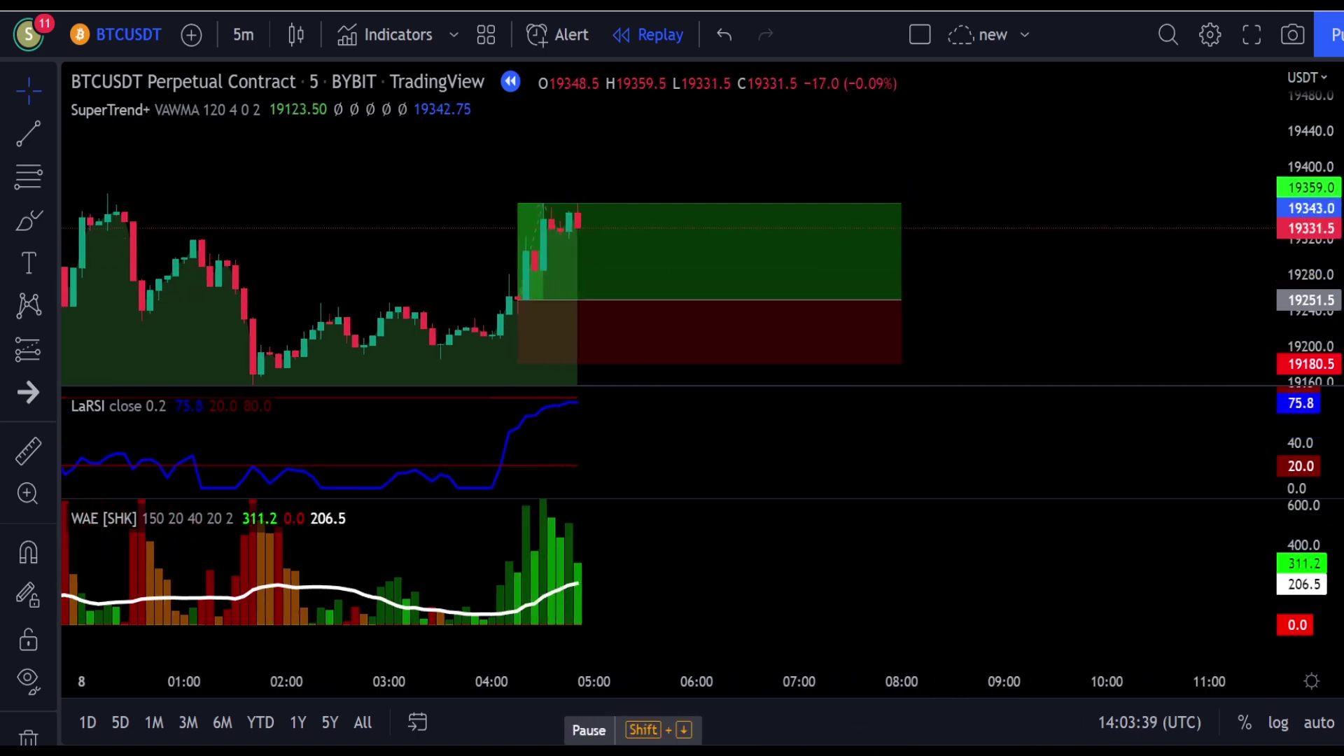
{"action": "left_click_drag", "start_coordinate": [876, 301], "coordinate": [519, 338]}
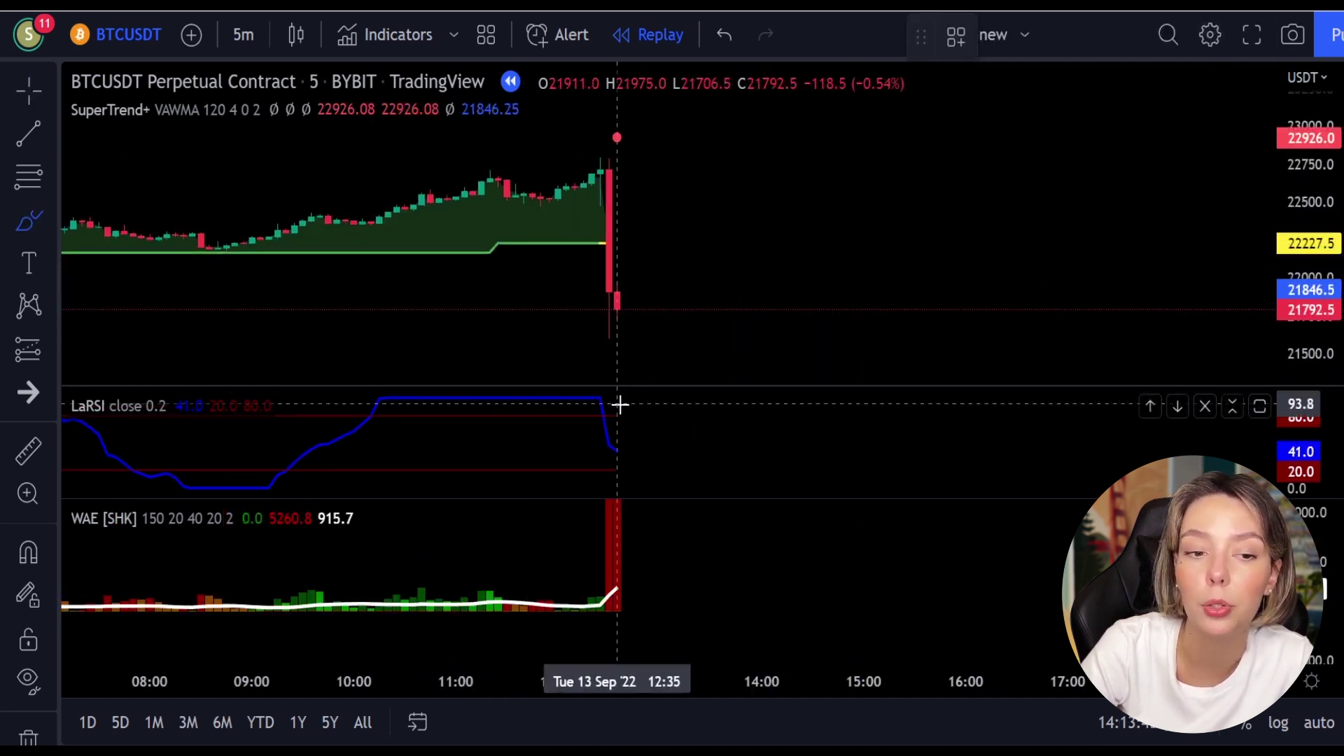
{"action": "mouse_move", "coordinate": [618, 411]}
{"action": "left_mouse_down"}
{"action": "mouse_move", "coordinate": [570, 411]}
{"action": "mouse_move", "coordinate": [609, 429]}
{"action": "mouse_move", "coordinate": [617, 405]}
{"action": "left_mouse_up"}
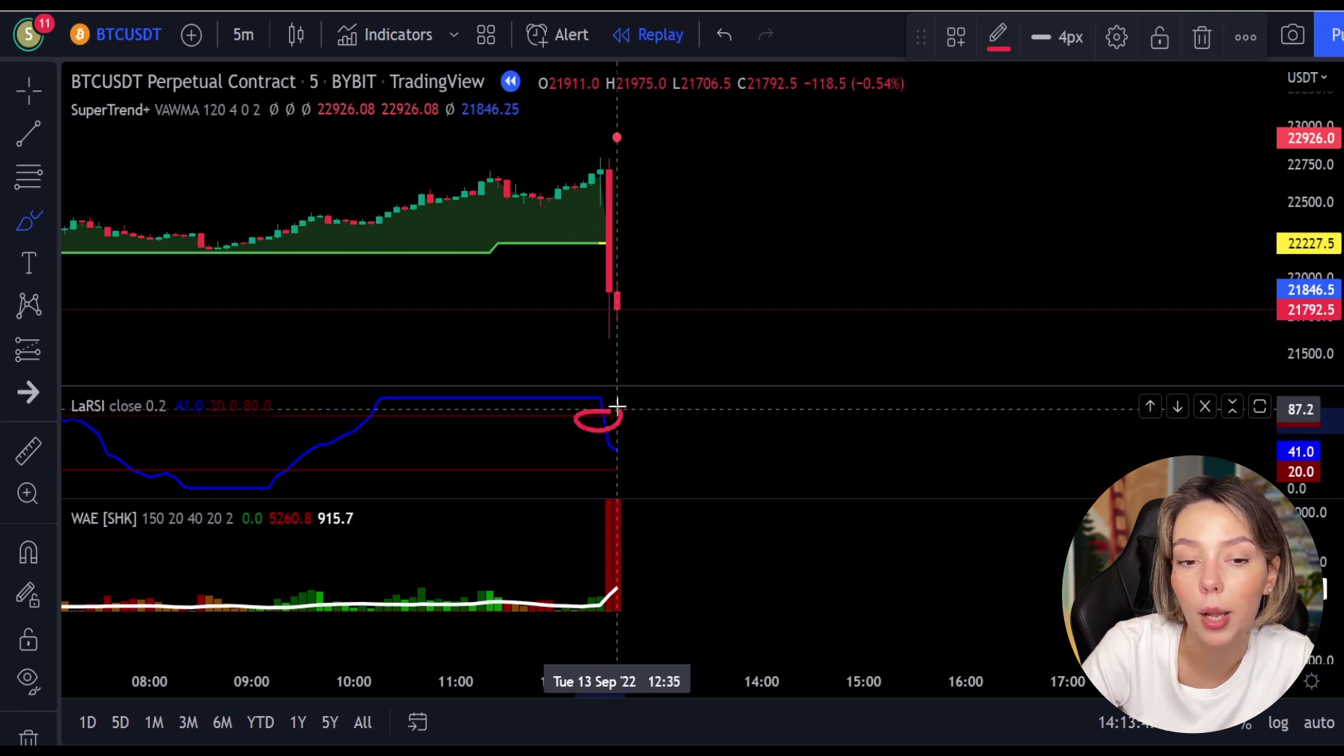
{"action": "mouse_move", "coordinate": [649, 528]}
{"action": "left_mouse_down"}
{"action": "mouse_move", "coordinate": [609, 520]}
{"action": "mouse_move", "coordinate": [591, 586]}
{"action": "mouse_move", "coordinate": [653, 545]}
{"action": "left_mouse_up"}
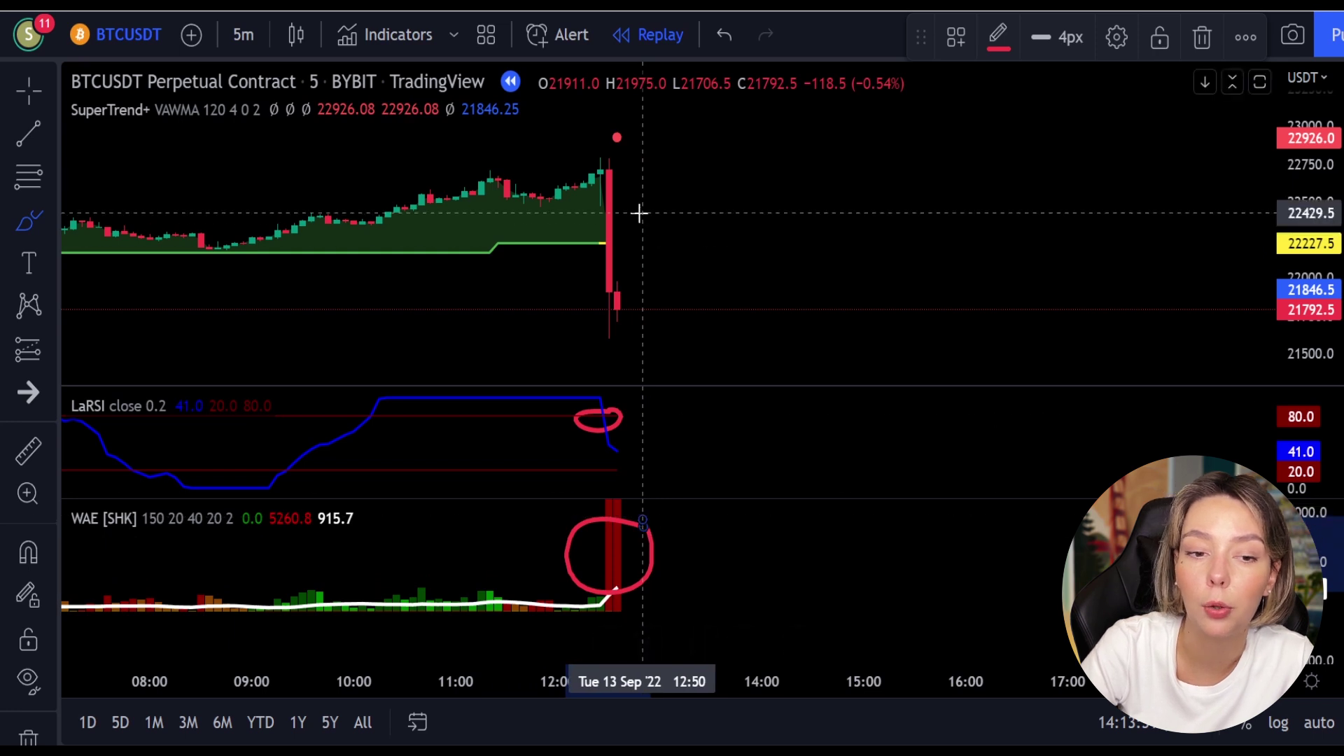
{"action": "left_click_drag", "start_coordinate": [633, 127], "coordinate": [656, 169]}
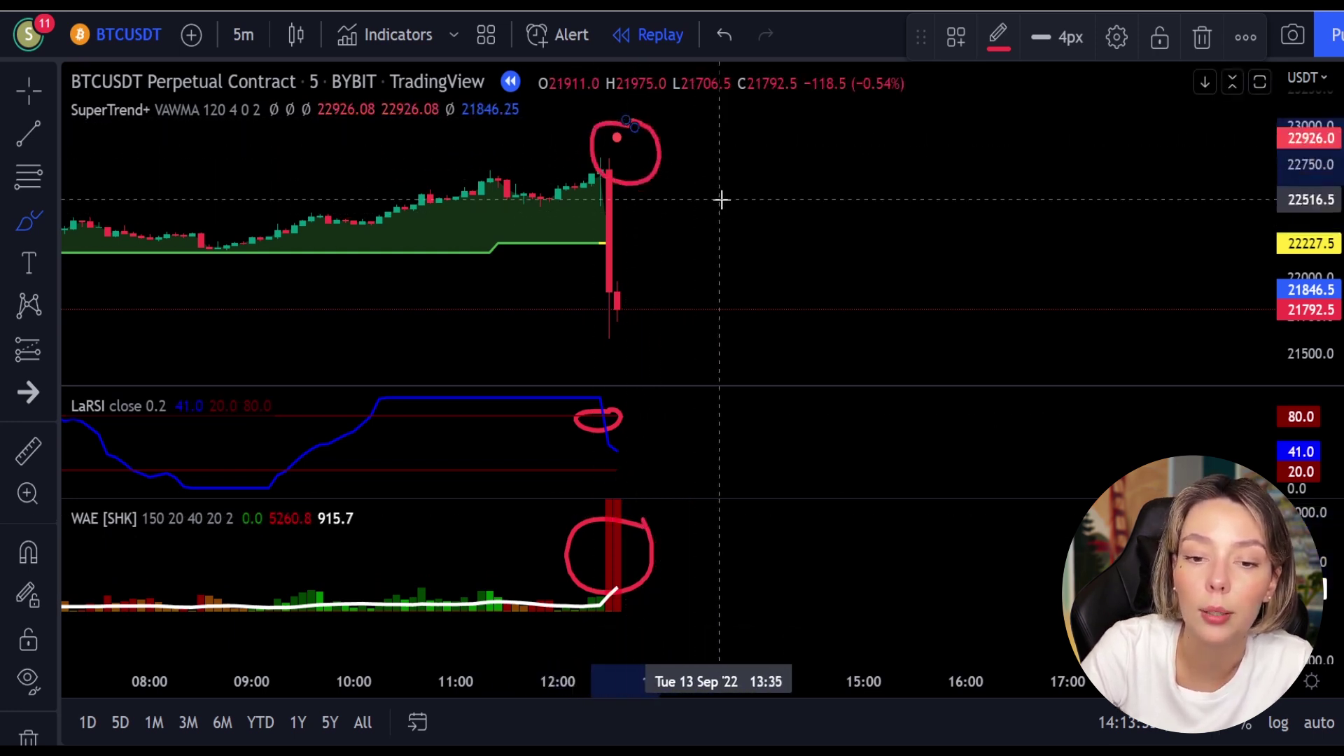
{"action": "key", "text": "ctrl+z"}
{"action": "key", "text": "ctrl+z"}
{"action": "key", "text": "ctrl+z"}
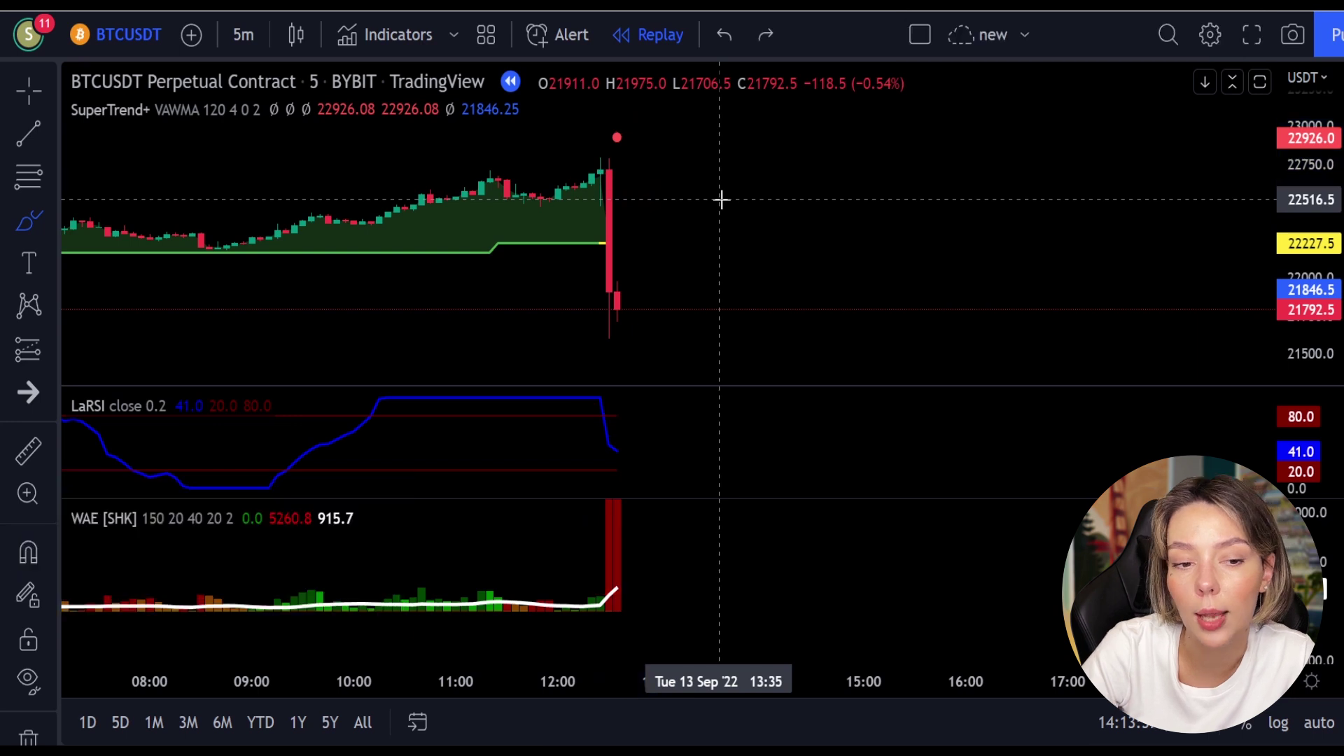
{"action": "left_click", "coordinate": [32, 358]}
- Place a short on the latest 13 Sep candle with stop 22824.5 and target 20275, widening the box
{"action": "left_click", "coordinate": [131, 385]}
{"action": "left_click", "coordinate": [617, 305]}
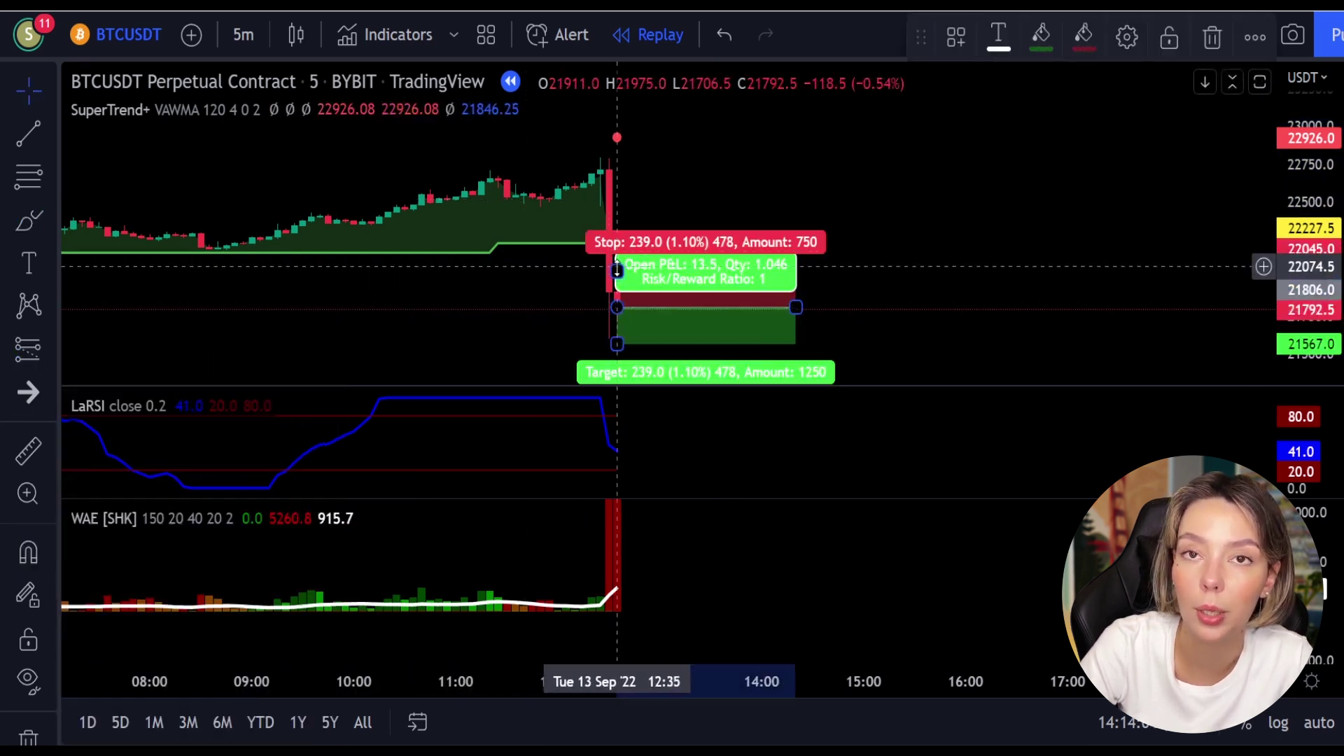
{"action": "mouse_move", "coordinate": [617, 270]}
{"action": "left_mouse_down"}
{"action": "mouse_move", "coordinate": [617, 143]}
{"action": "mouse_move", "coordinate": [1215, 147]}
{"action": "left_mouse_up"}
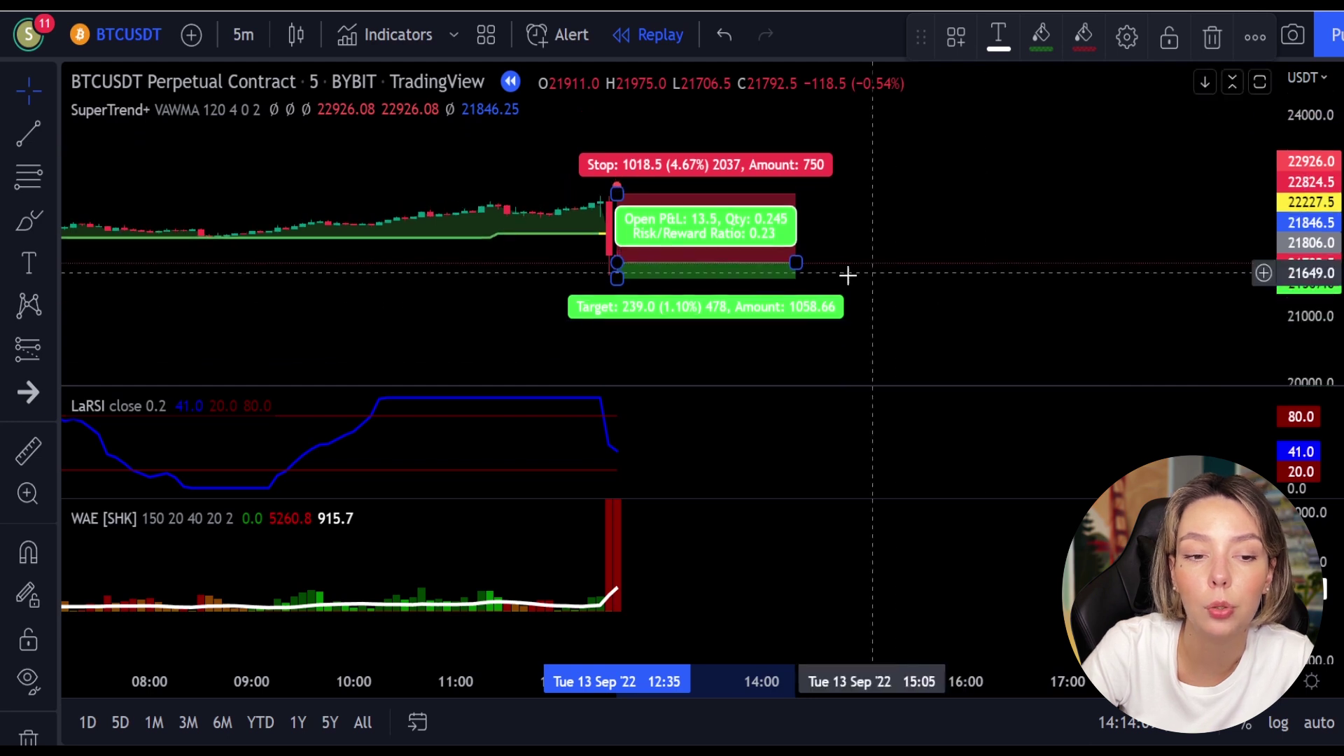
{"action": "mouse_move", "coordinate": [616, 294]}
{"action": "left_mouse_down"}
{"action": "mouse_move", "coordinate": [615, 279]}
{"action": "mouse_move", "coordinate": [621, 363]}
{"action": "left_mouse_up"}
{"action": "left_click", "coordinate": [790, 210]}
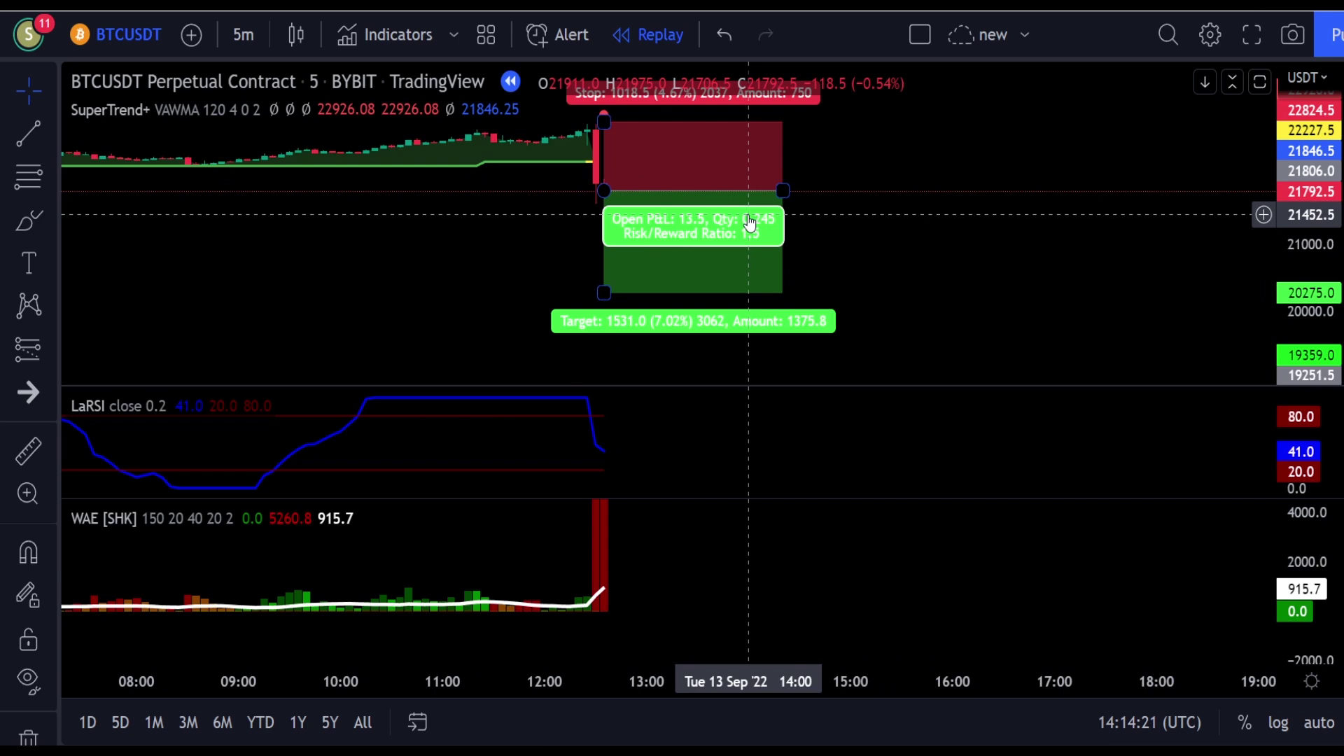
{"action": "left_click_drag", "start_coordinate": [793, 191], "coordinate": [1249, 190]}
{"action": "left_click_drag", "start_coordinate": [801, 320], "coordinate": [690, 330]}
- Replay the short until it closes in profit at 20,275, then move on to an 8 Sep replay
{"action": "key", "text": "shift+Down"}
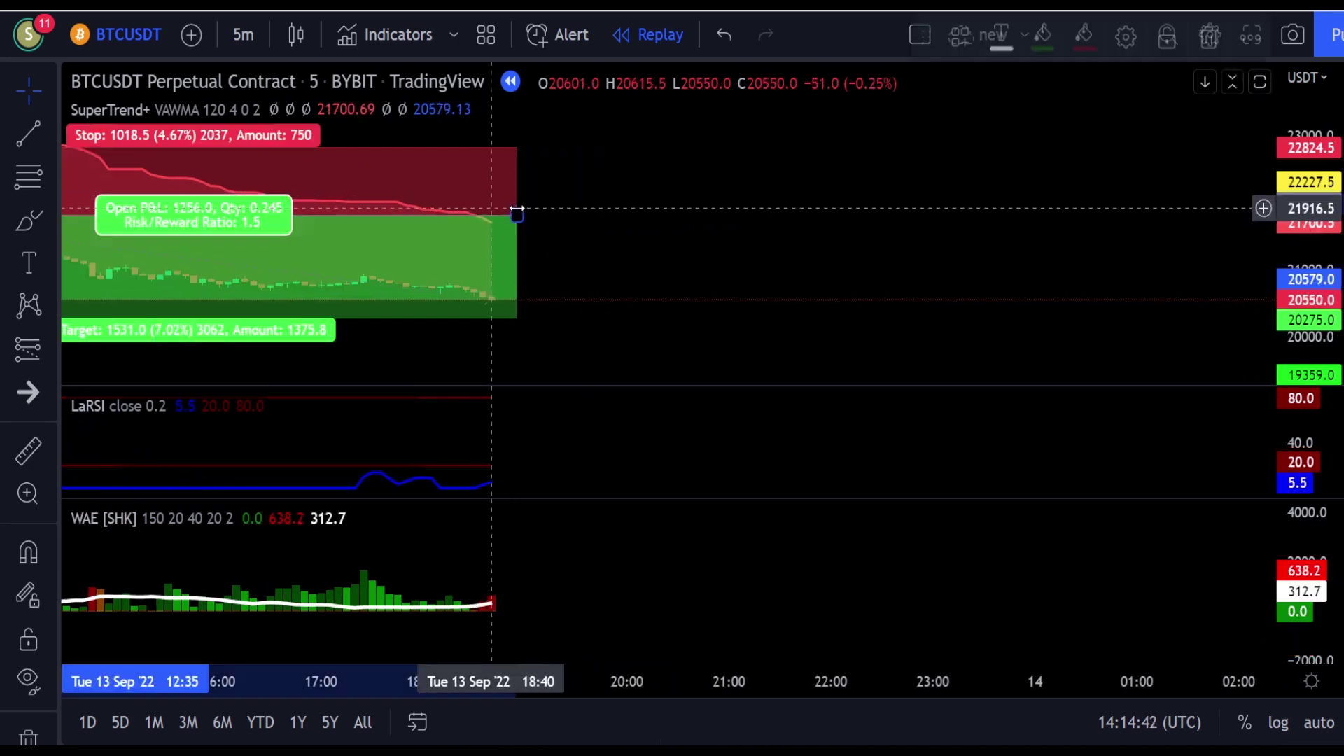
{"action": "mouse_move", "coordinate": [516, 210]}
{"action": "left_mouse_down"}
{"action": "mouse_move", "coordinate": [1085, 210]}
{"action": "mouse_move", "coordinate": [751, 213]}
{"action": "mouse_move", "coordinate": [441, 243]}
{"action": "left_mouse_up"}
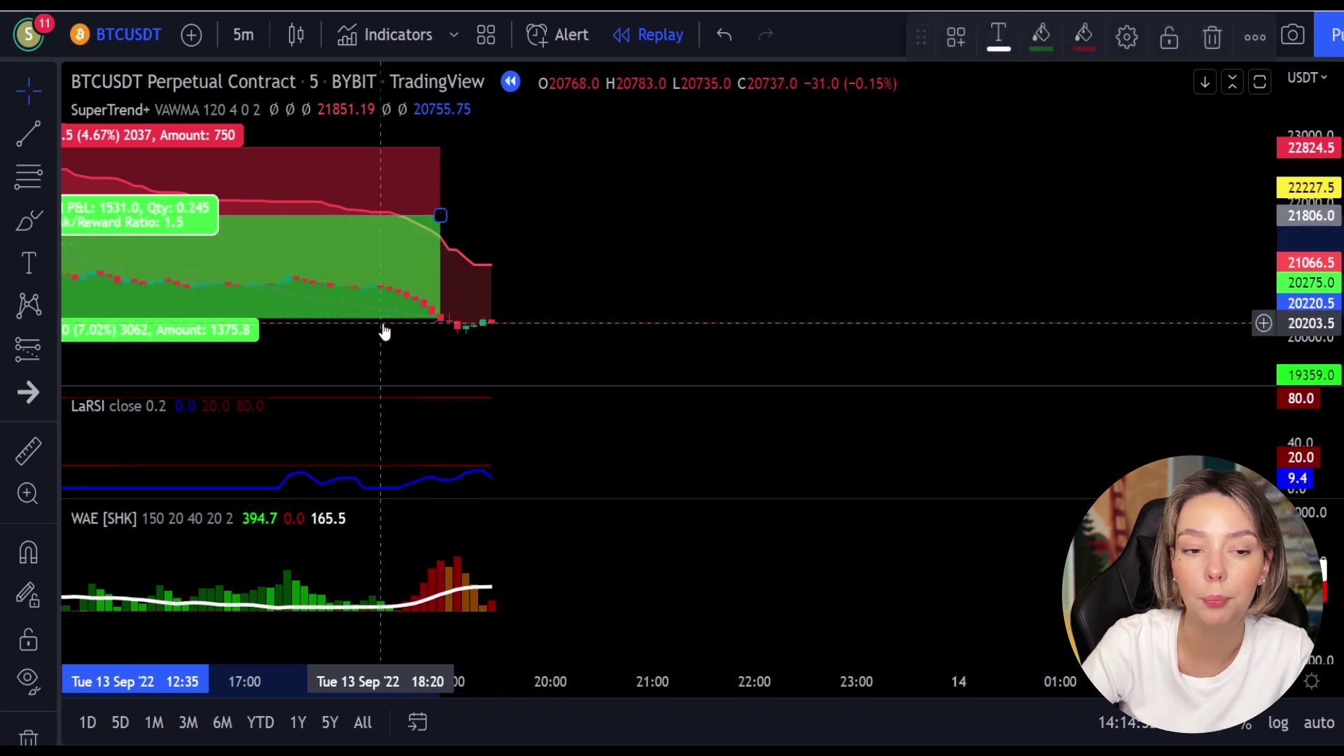
{"action": "left_click_drag", "start_coordinate": [324, 360], "coordinate": [636, 329]}
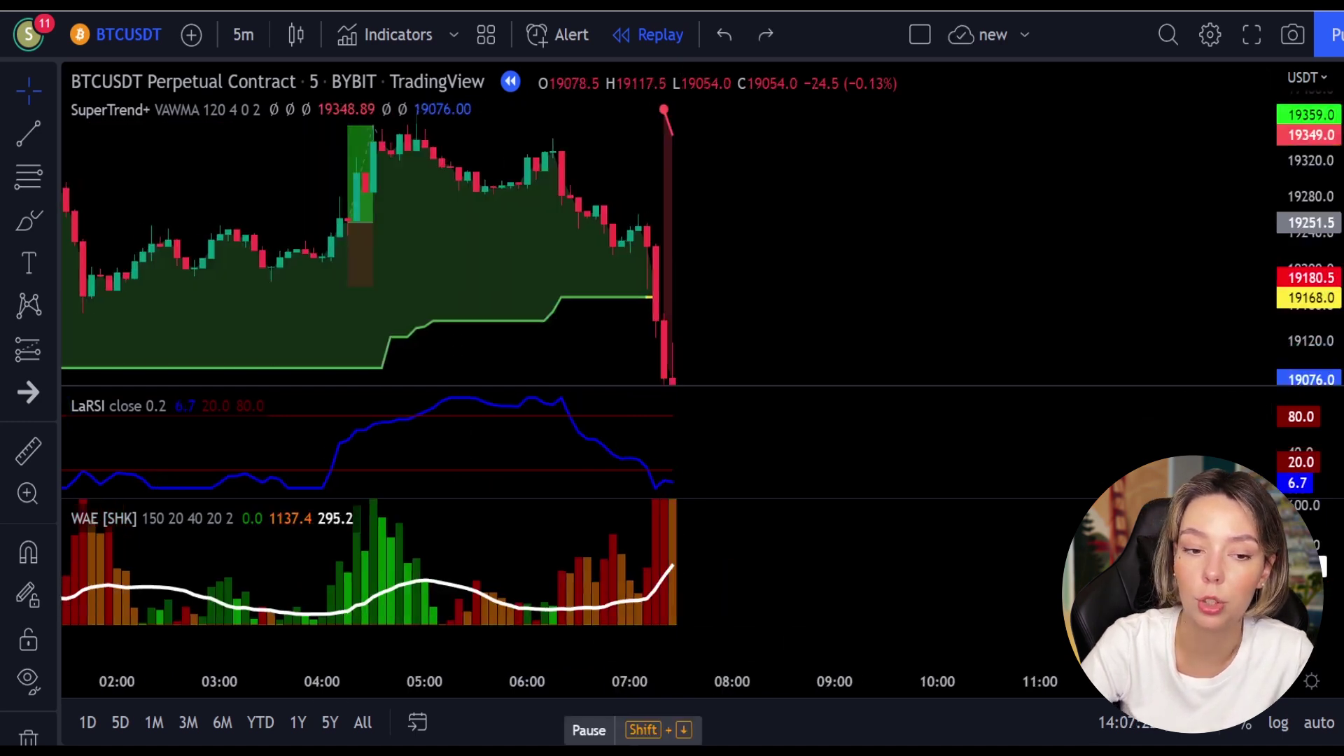
{"action": "key", "text": "shift+Down"}
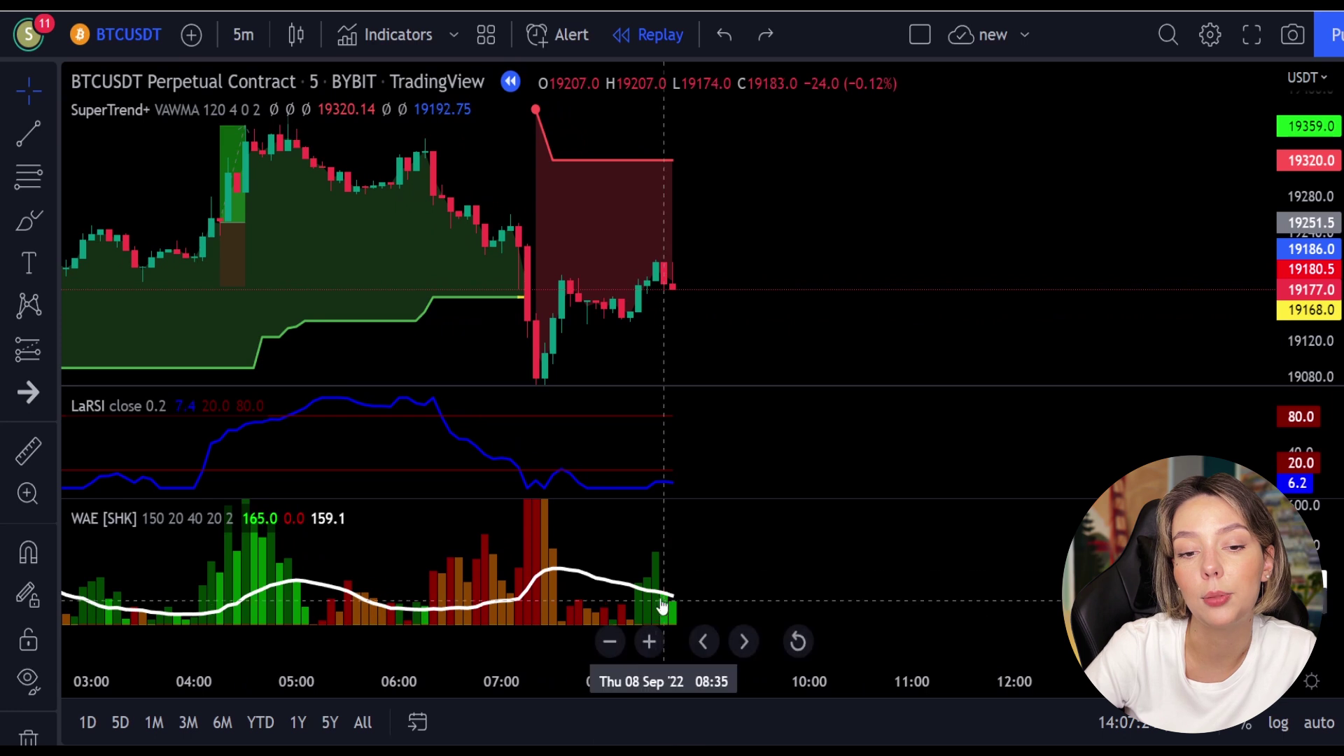